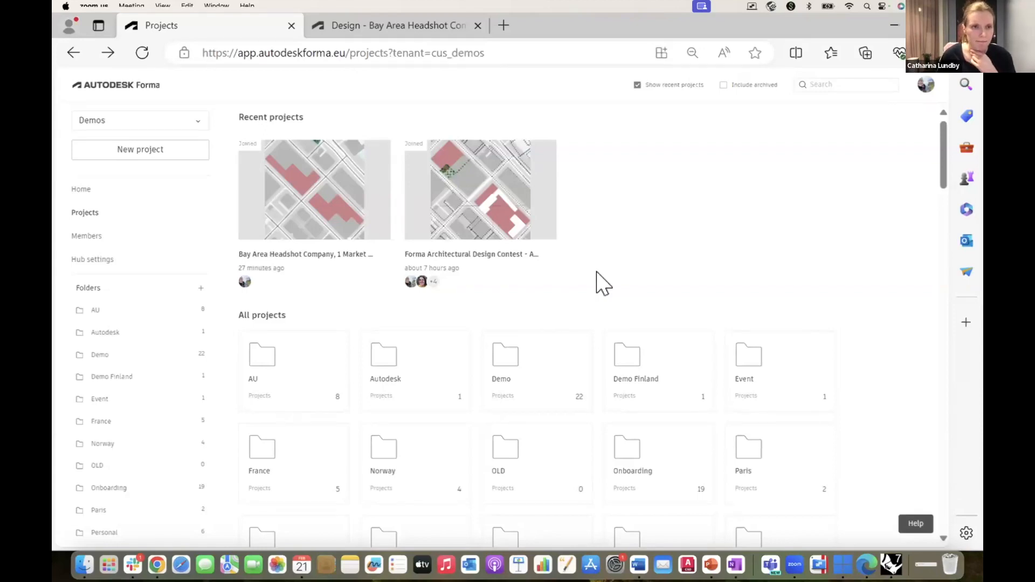
- Start a new project and locate its site at 1 Market Street, San Francisco, on the map
left_click(105, 152)
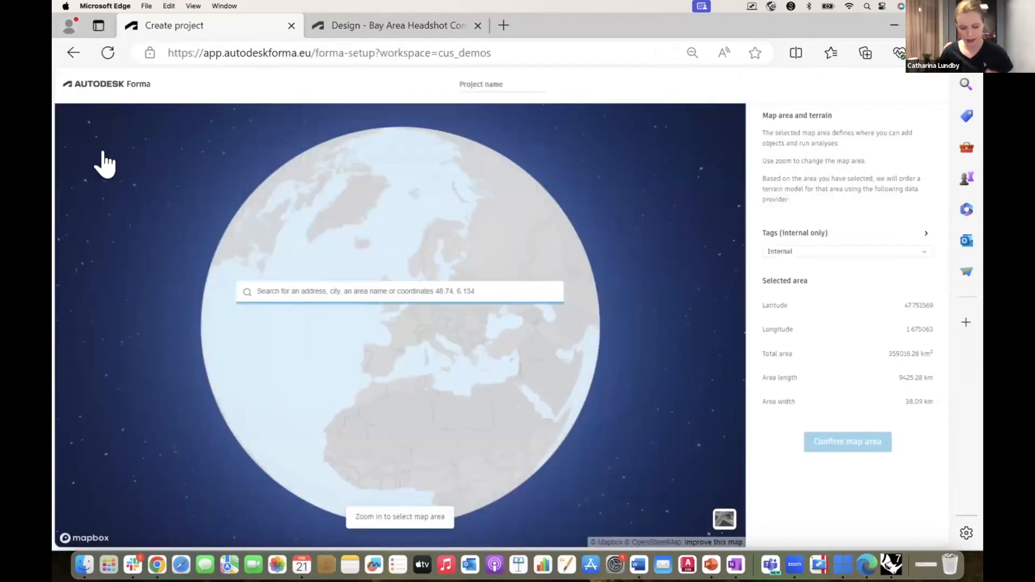
type("1 market ")
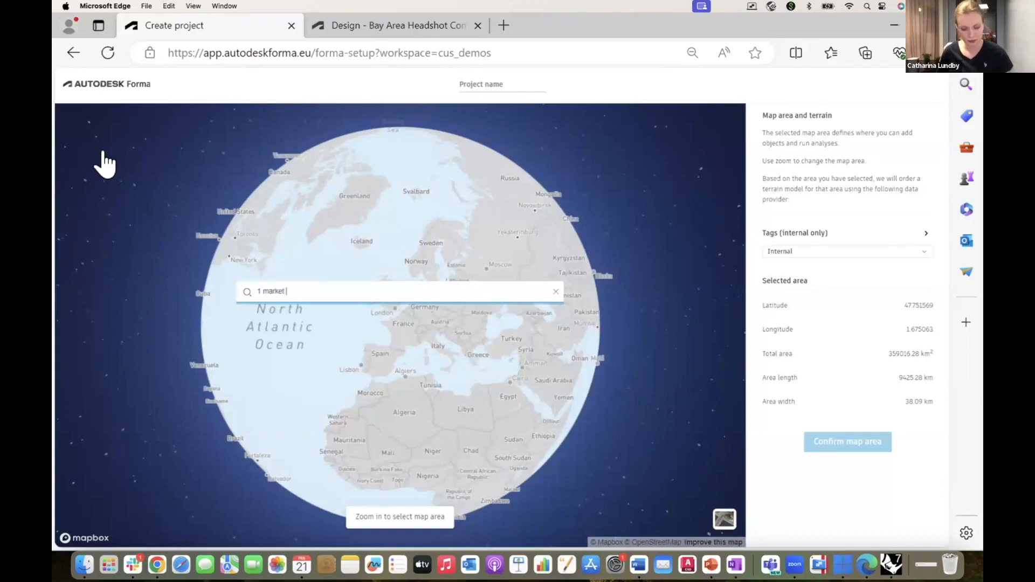
type("street sam")
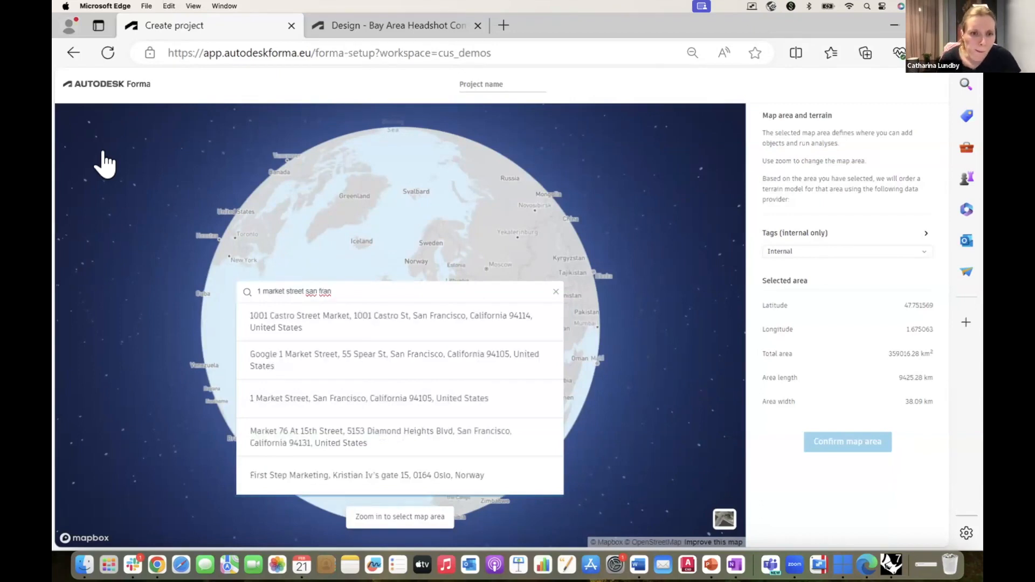
left_click(350, 399)
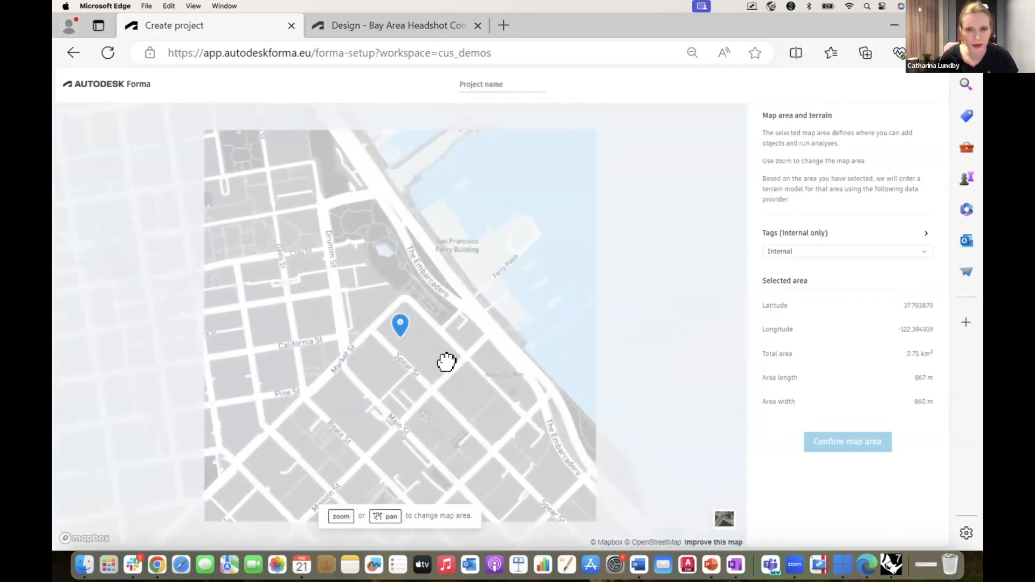
- Frame the map area around the marked site at about 2,507 by 2,487 ft, including the nearby blocks and the Ferry Building waterfront
left_click_drag(446, 362, 401, 320)
scroll(430, 365, "down", 2)
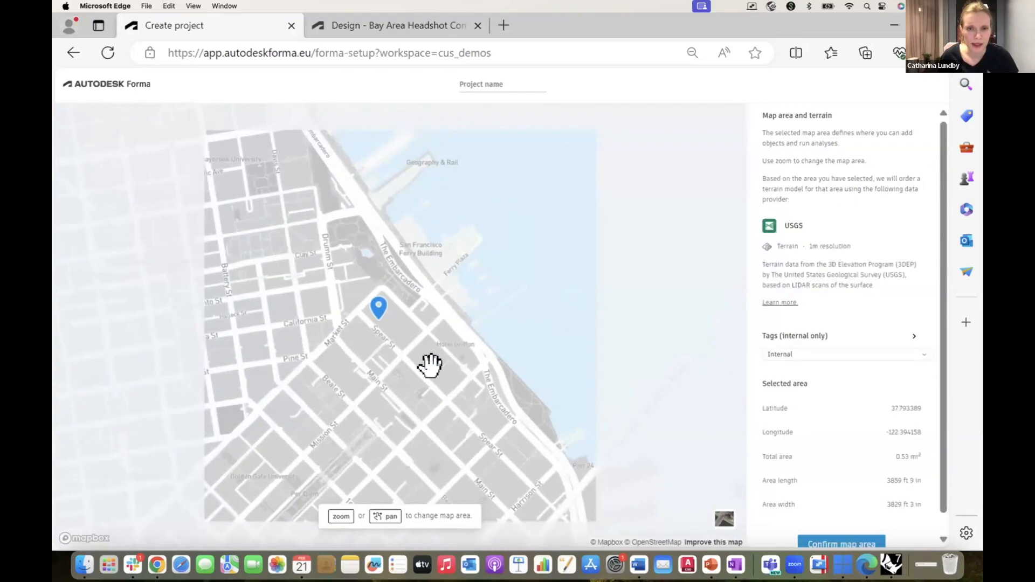
scroll(430, 365, "up", 2)
scroll(430, 366, "down", 2)
left_click_drag(419, 388, 413, 397)
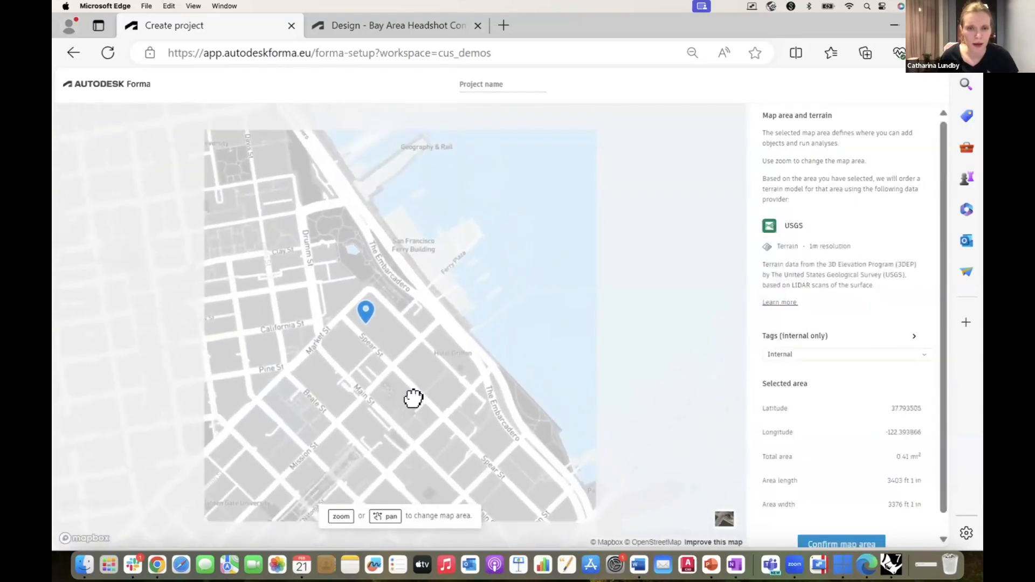
scroll(412, 388, "up", 2)
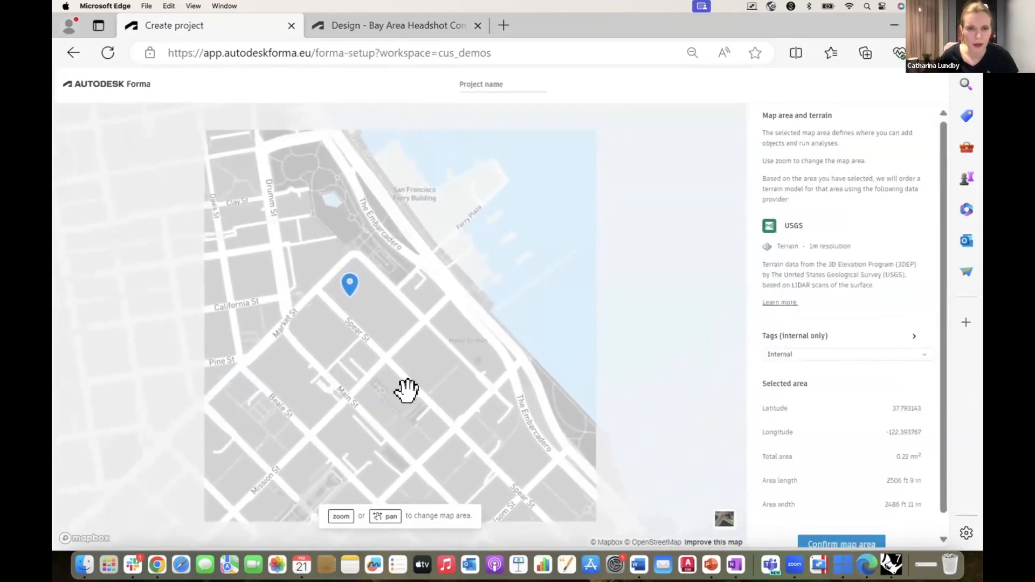
mouse_move(405, 386)
left_mouse_down()
mouse_move(407, 377)
mouse_move(393, 383)
left_mouse_up()
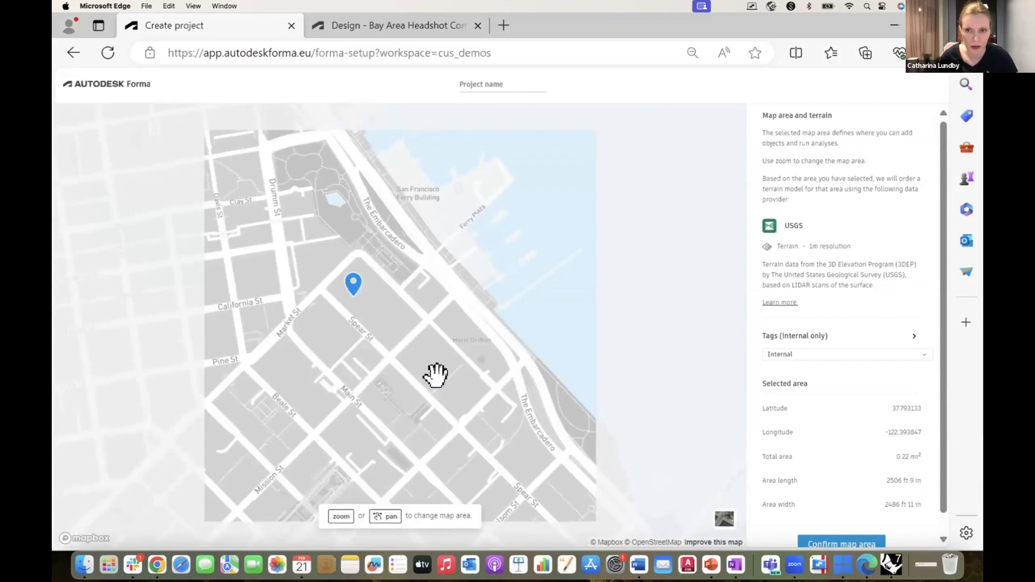
- Tag the project as Demo and confirm the selected map area
left_click(829, 358)
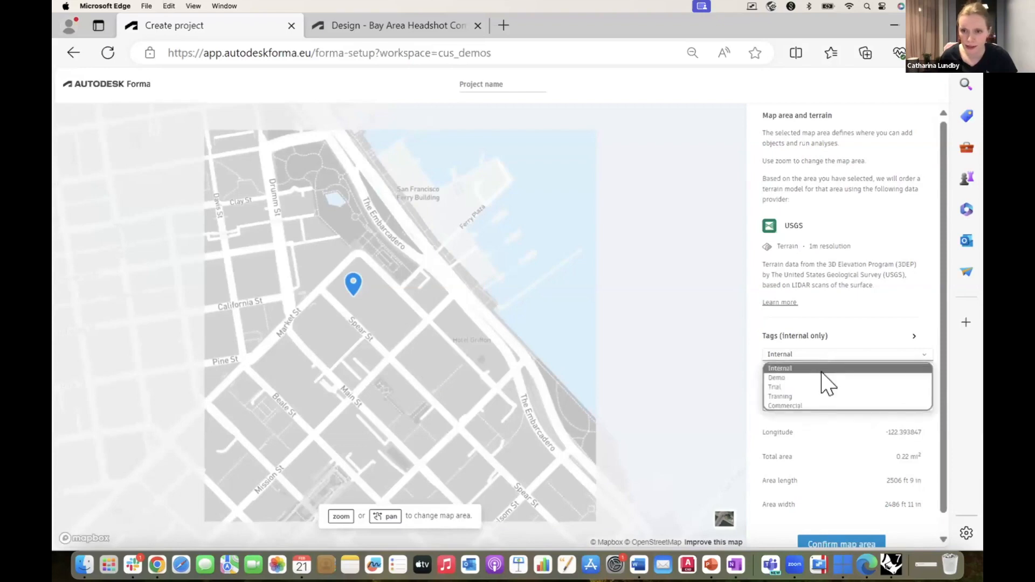
left_click(820, 375)
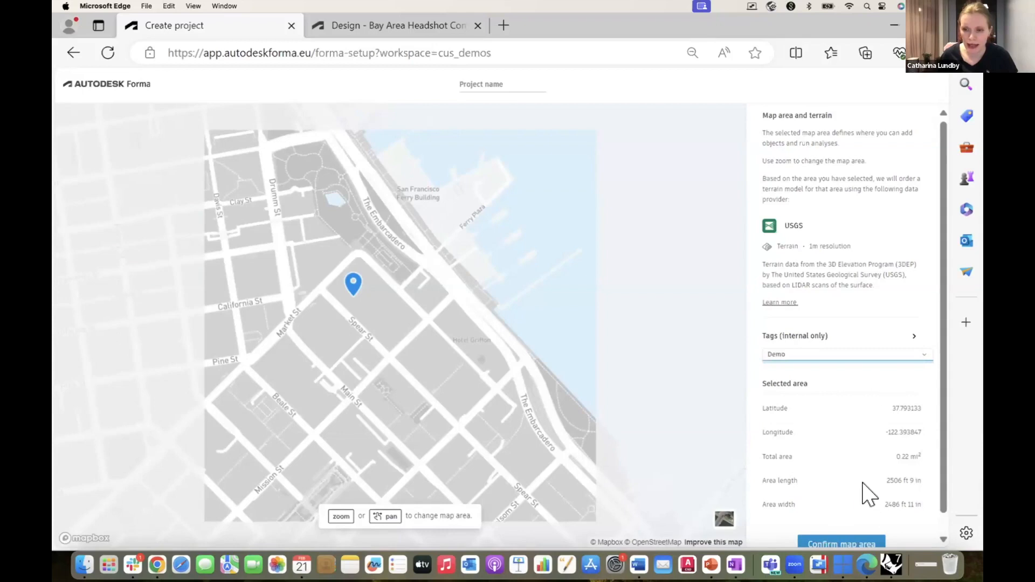
scroll(866, 493, "down", 2)
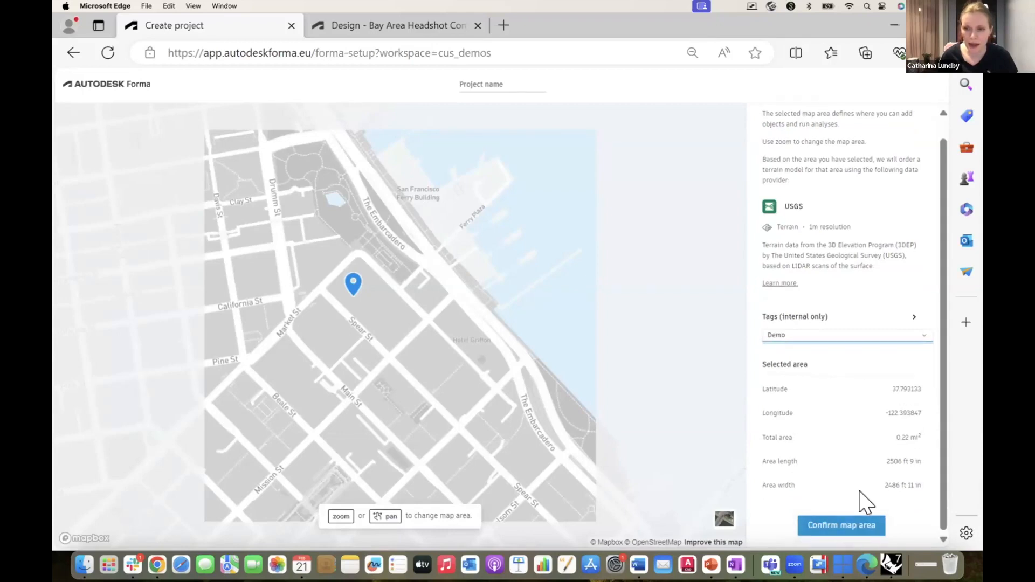
left_click(838, 529)
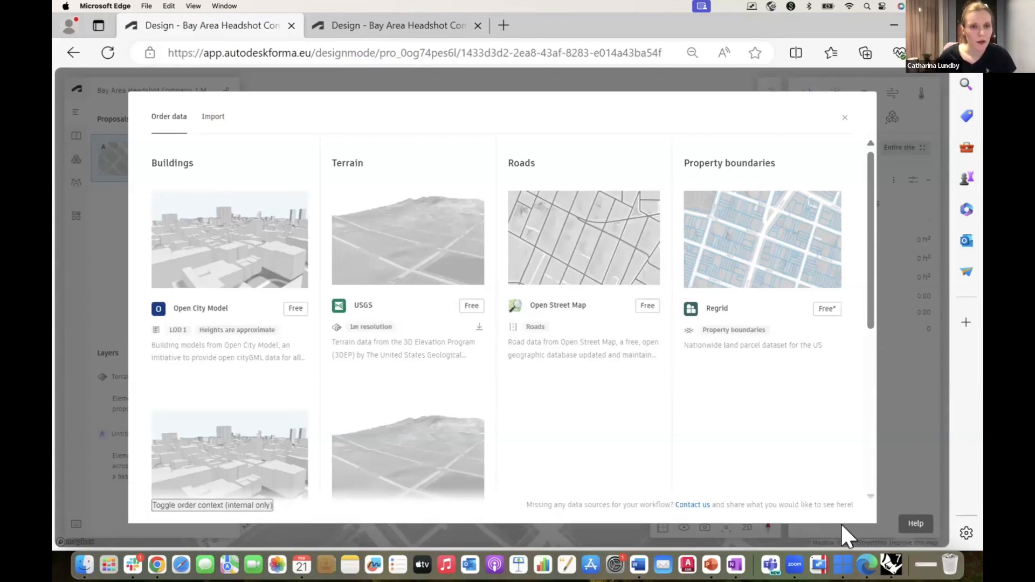
- Review the available data sources and order the free Open City Model buildings for the whole site area
scroll(243, 374, "down", 10)
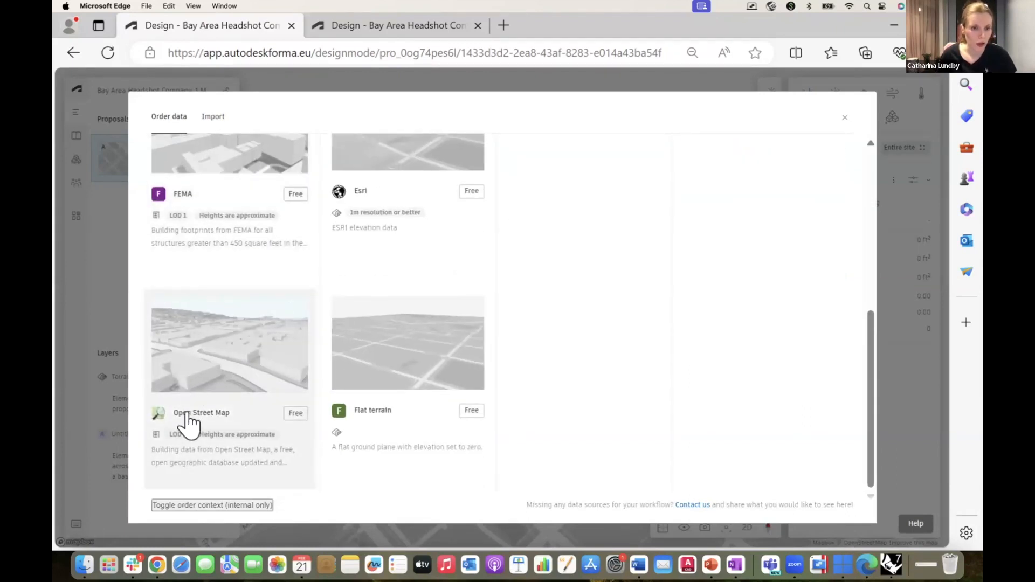
scroll(181, 435, "up", 10)
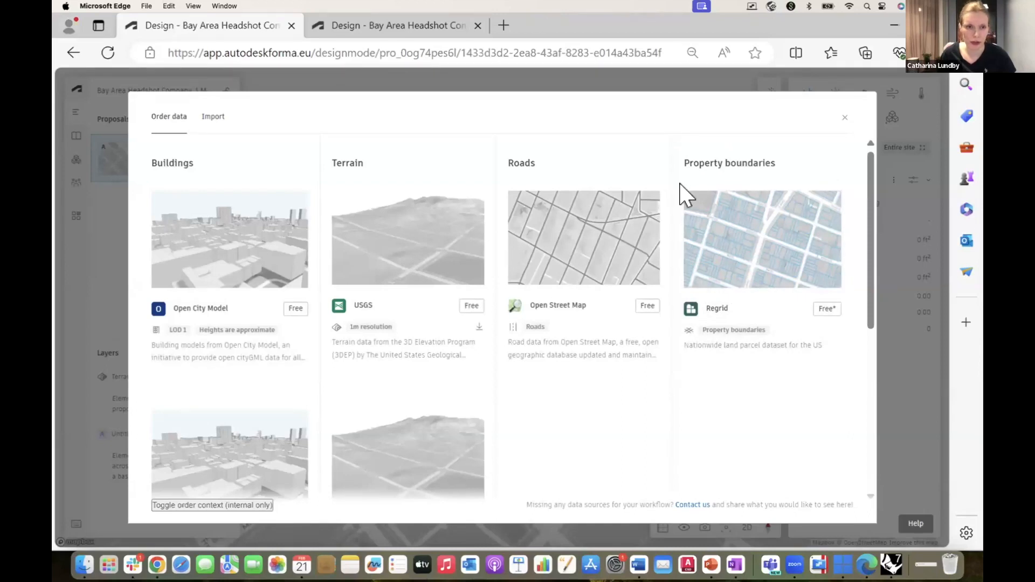
left_click(292, 310)
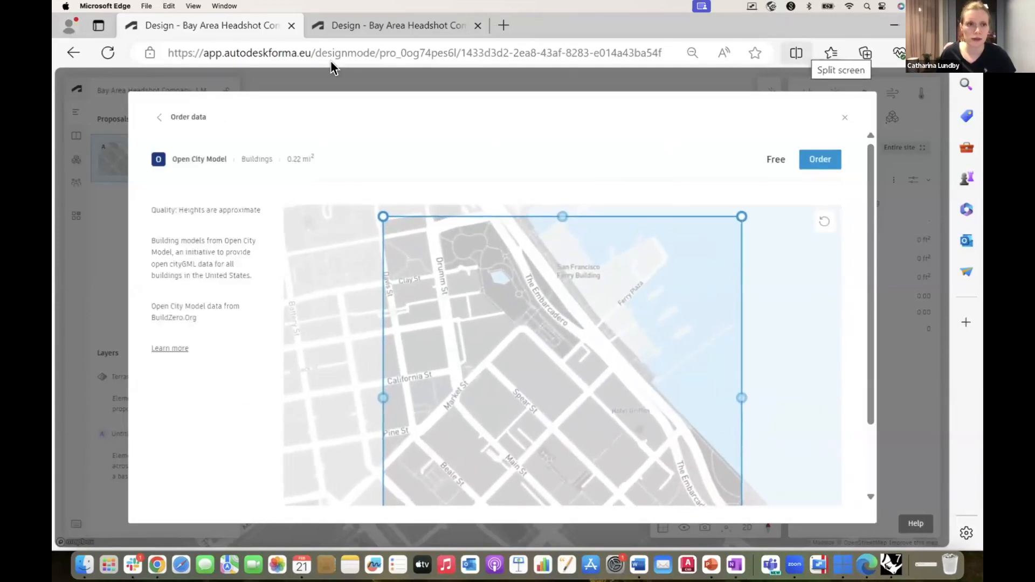
left_click(820, 162)
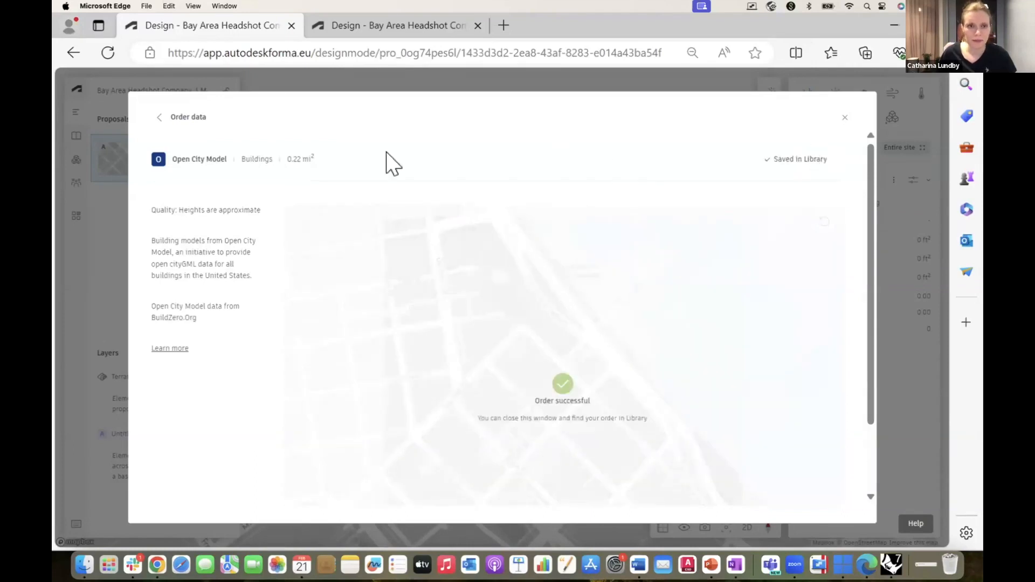
left_click(158, 118)
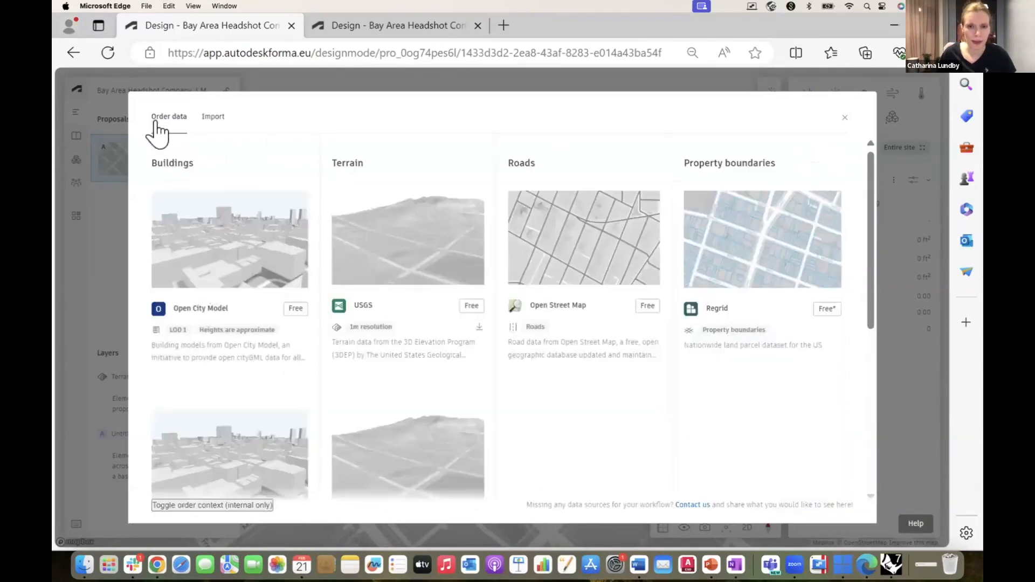
- Order the Regrid property boundaries for the whole site area
left_click(820, 308)
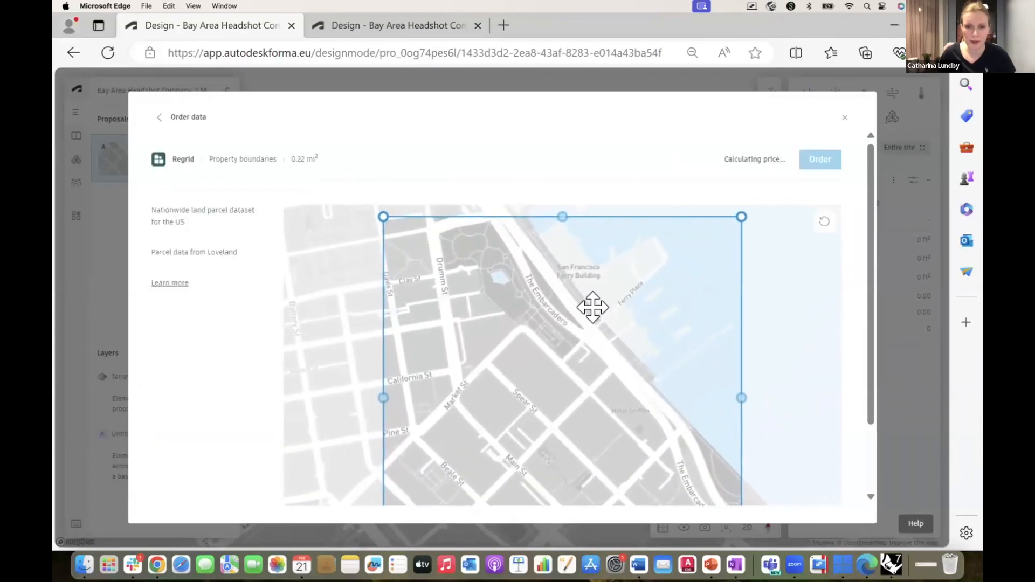
scroll(598, 316, "down", 2)
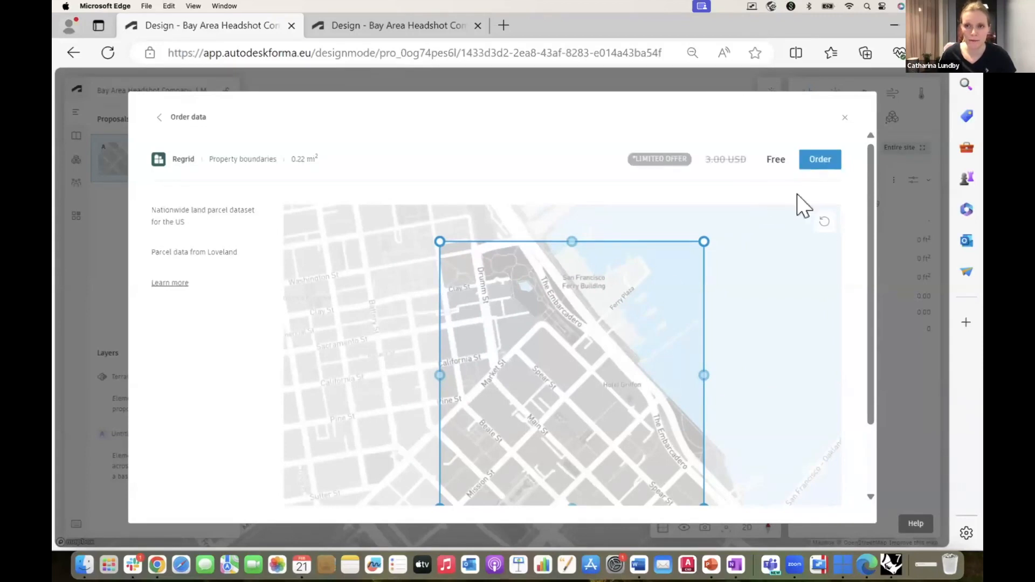
left_click(824, 162)
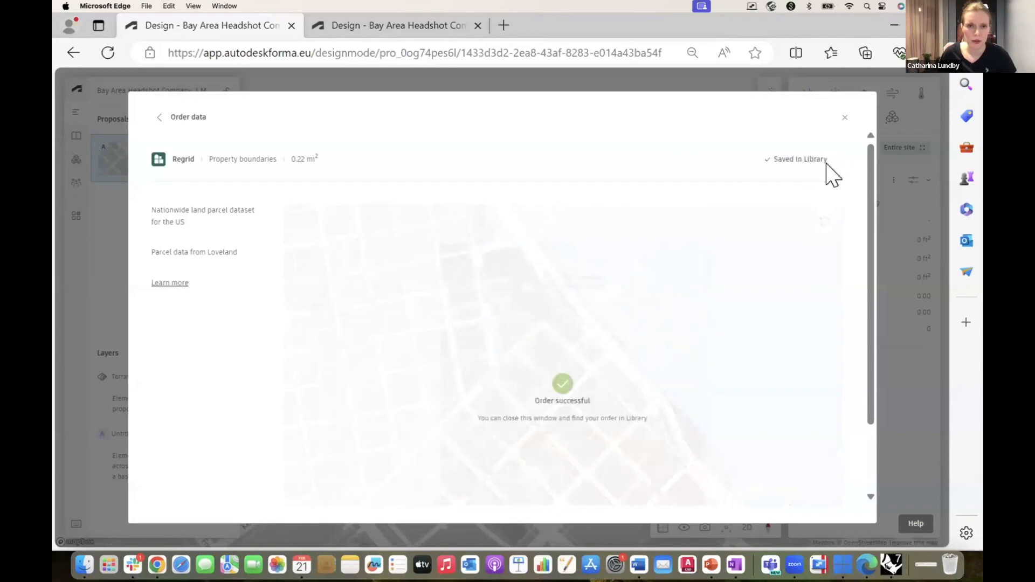
left_click(159, 117)
- Order the free Open Street Map roads for the site, then check the file import options and close the data window
left_click(640, 315)
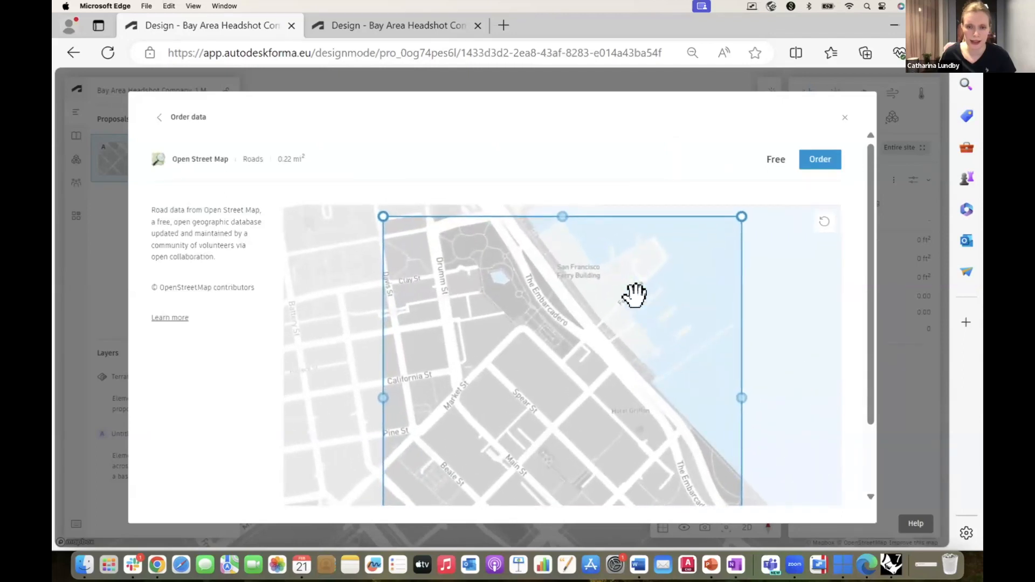
left_click(820, 160)
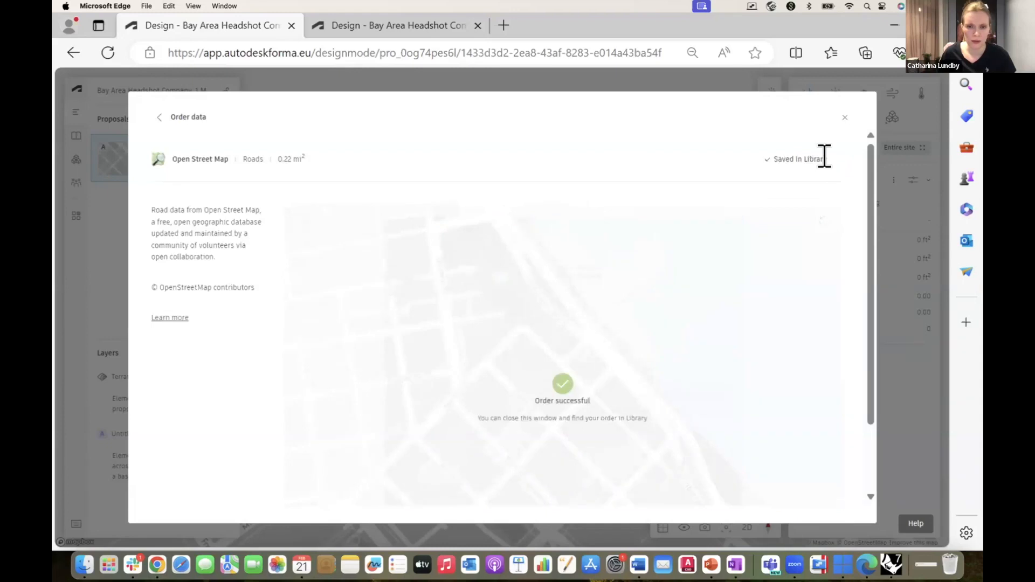
left_click(161, 119)
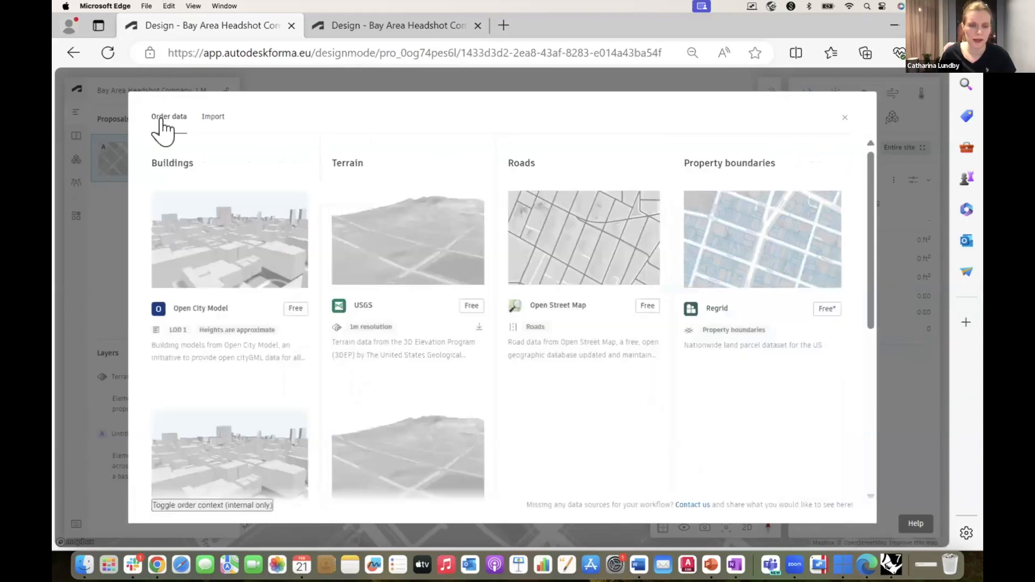
left_click(210, 127)
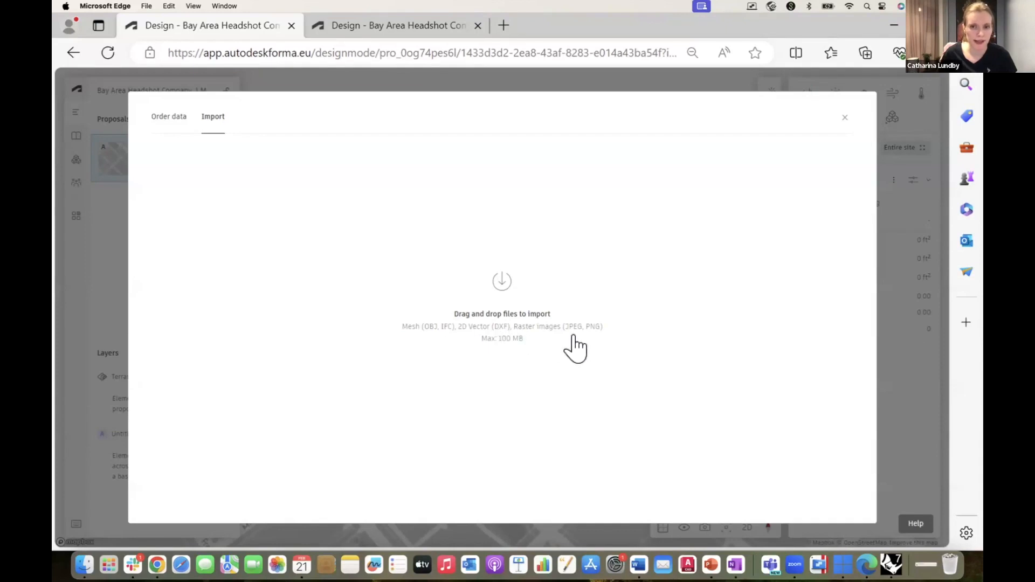
left_click(842, 119)
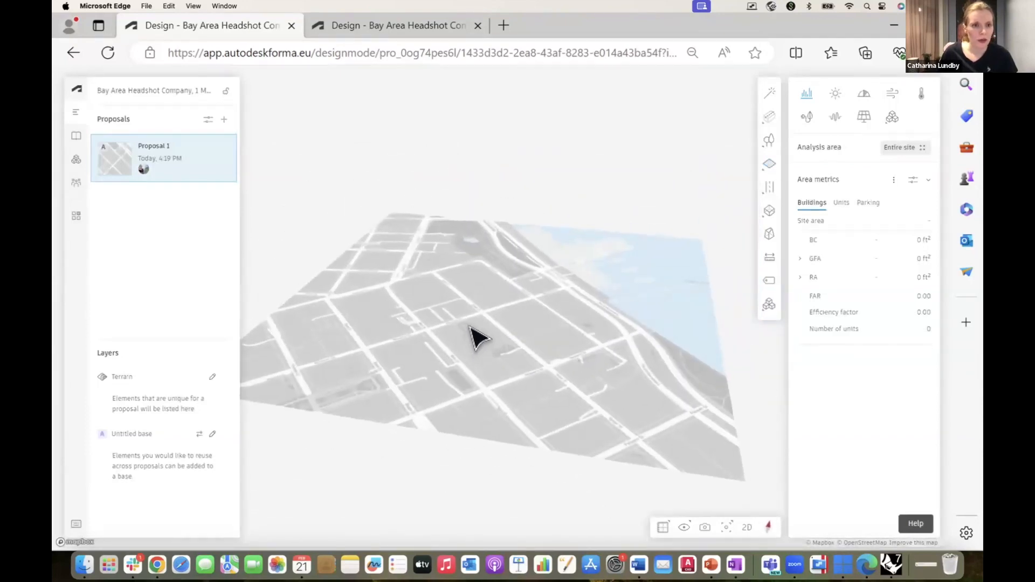
- From the library's property boundaries, add only the three parcels on the two adjoining blocks along Spear Street nearest Market Street
left_click(76, 138)
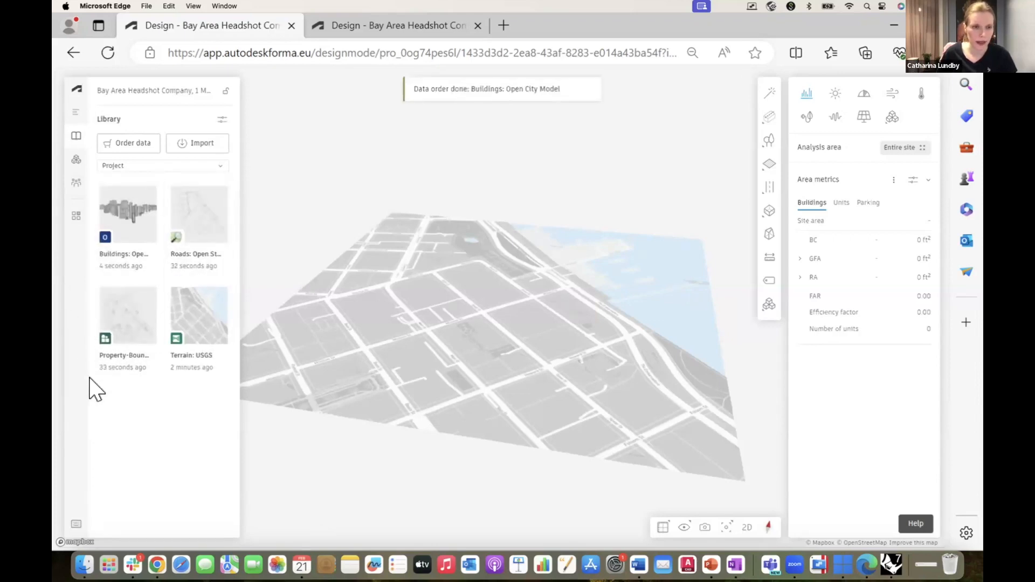
mouse_move(131, 322)
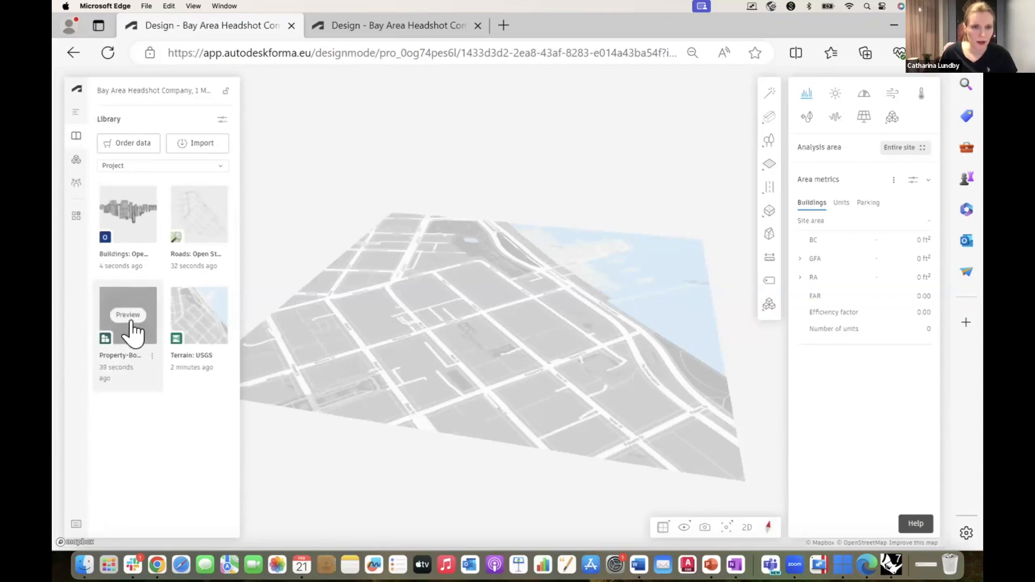
left_click(131, 321)
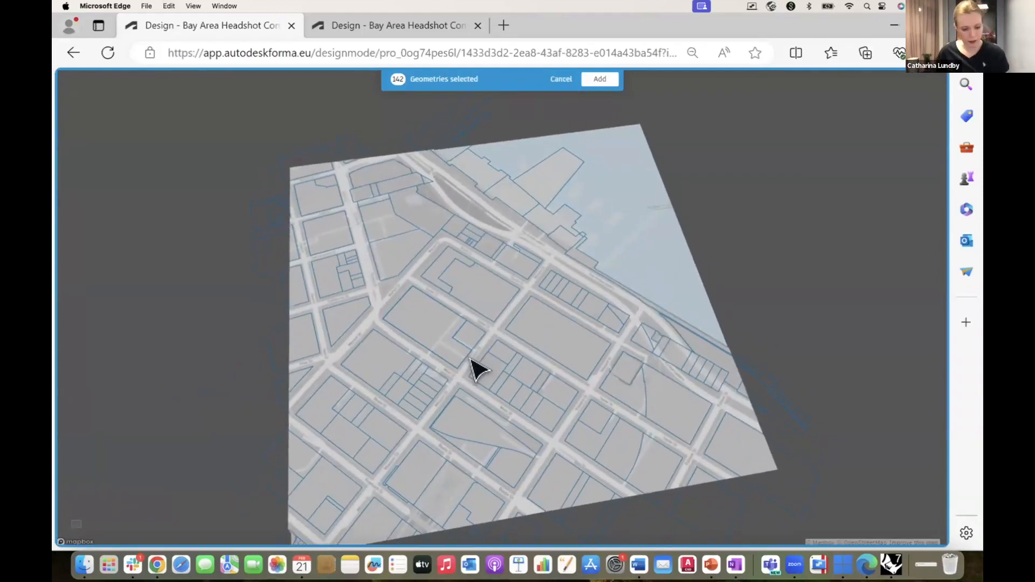
left_click(468, 296)
left_click(441, 283, "shift")
left_click(526, 335, "shift")
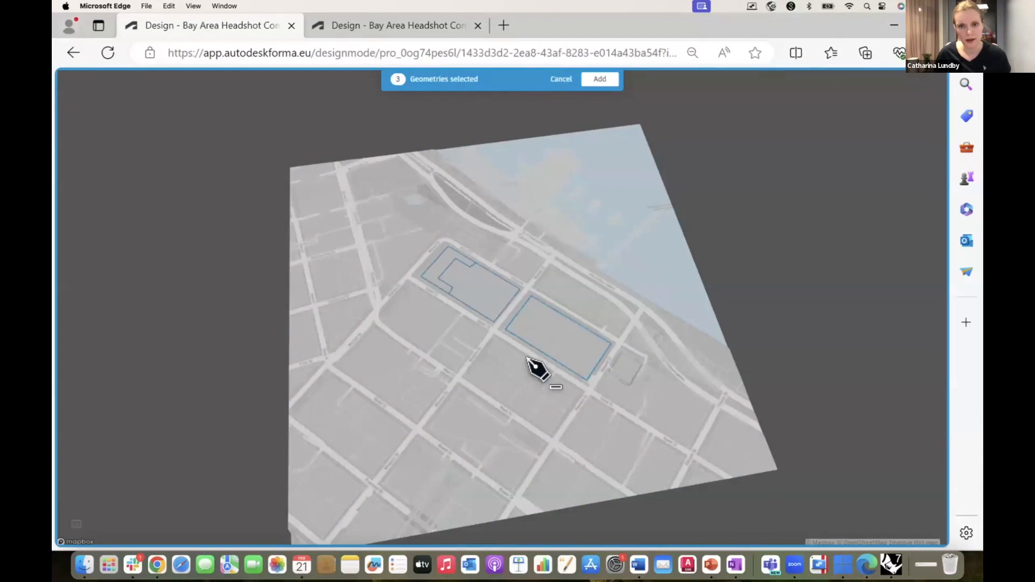
left_click(600, 80)
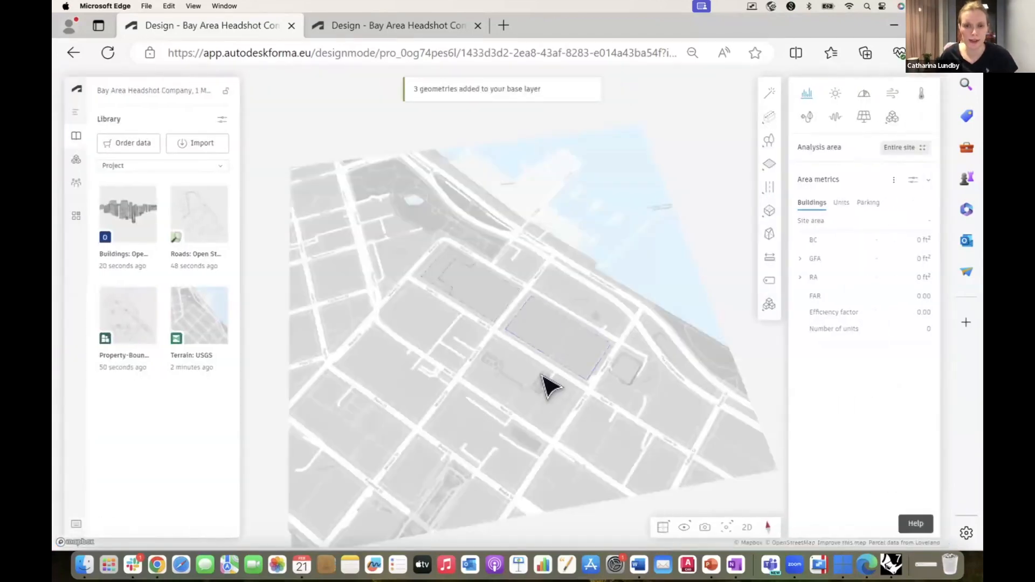
- Add all the ordered Open Street Map road geometries to the base layer
left_click(193, 214)
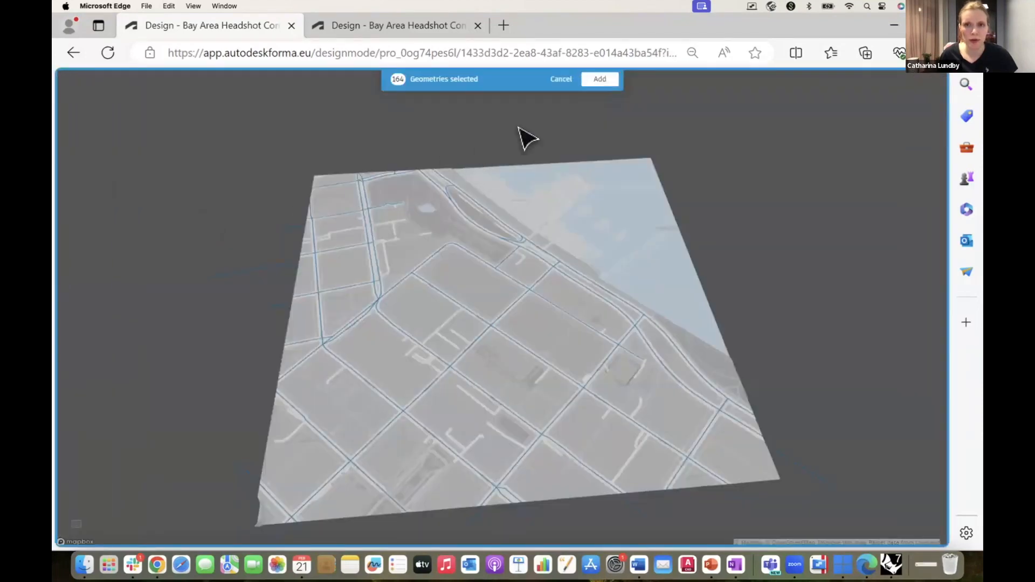
left_click(600, 80)
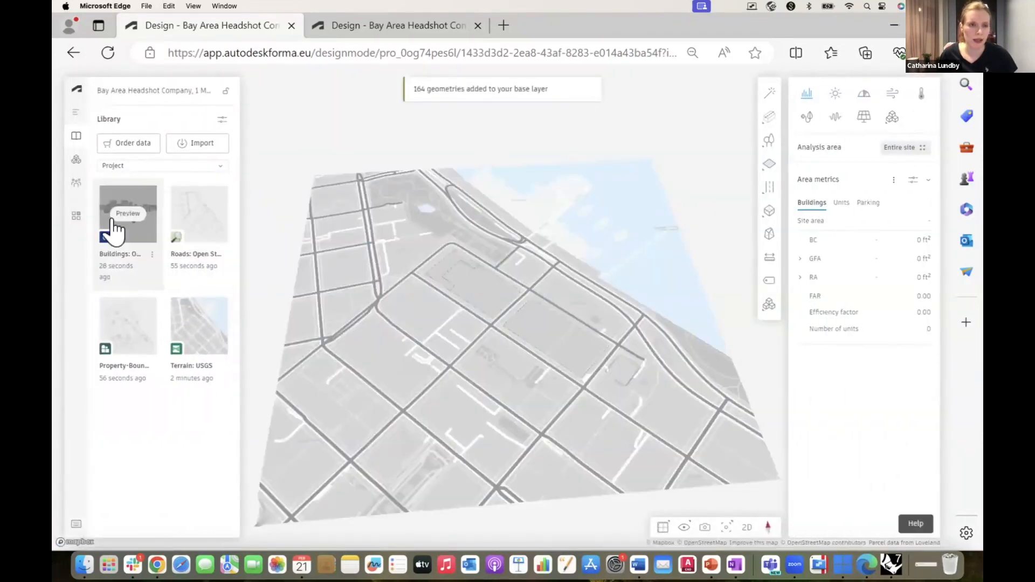
- Add the ordered buildings to the base layer, excluding those standing on the two project blocks
left_click(123, 216)
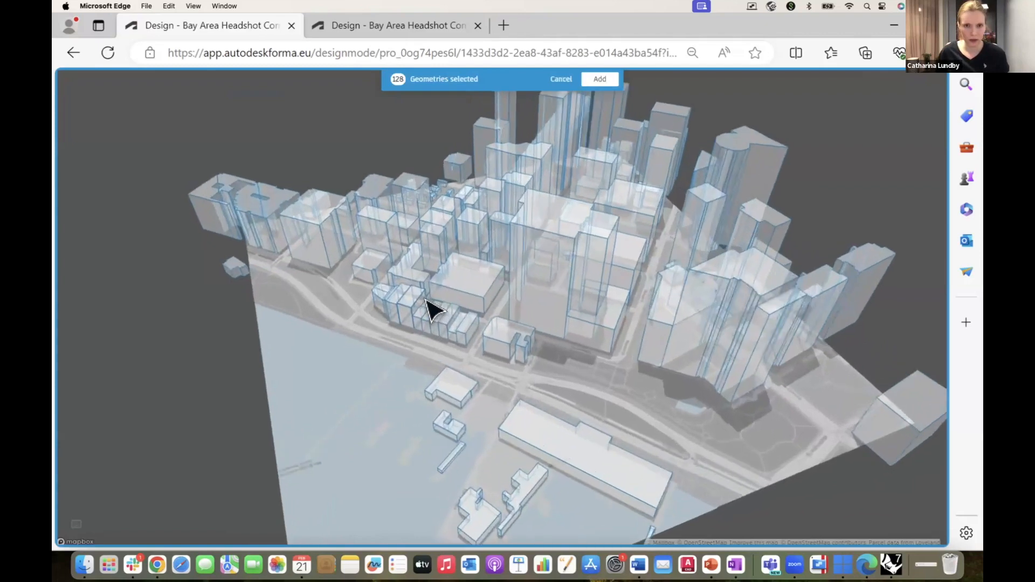
left_click(413, 278)
left_click(506, 286)
left_click(445, 240)
left_click(611, 340)
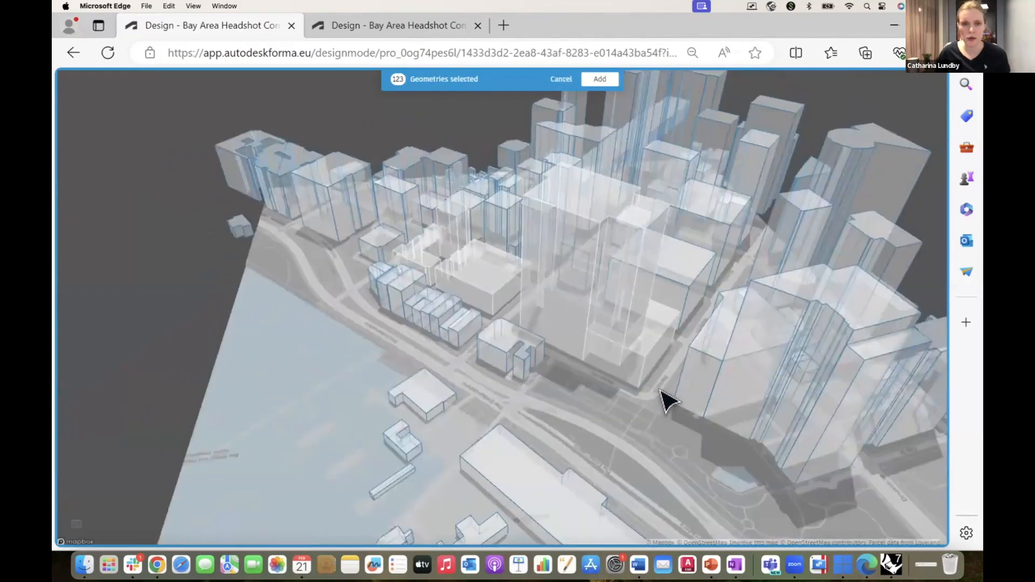
left_click_drag(660, 390, 632, 381)
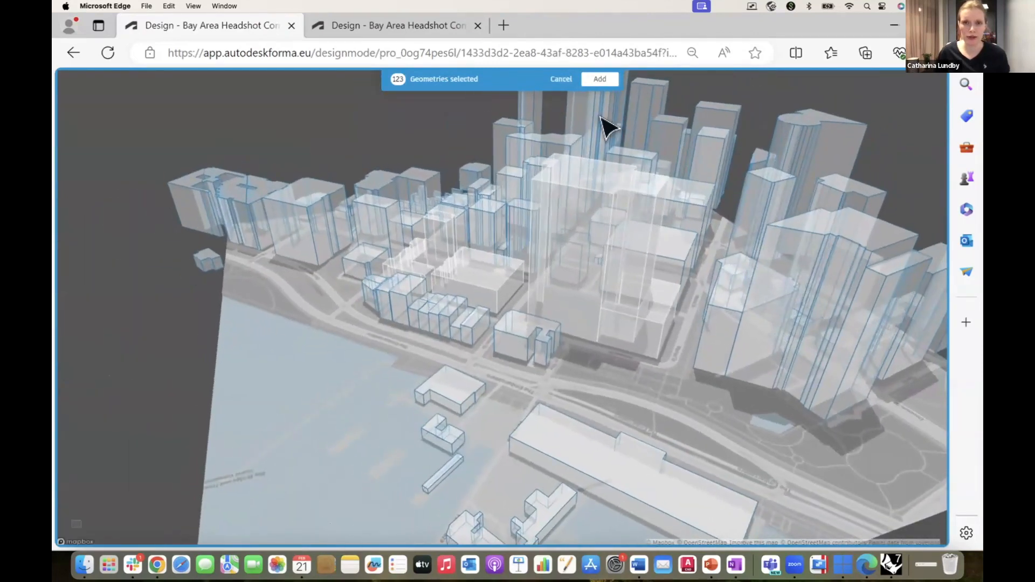
left_click(598, 81)
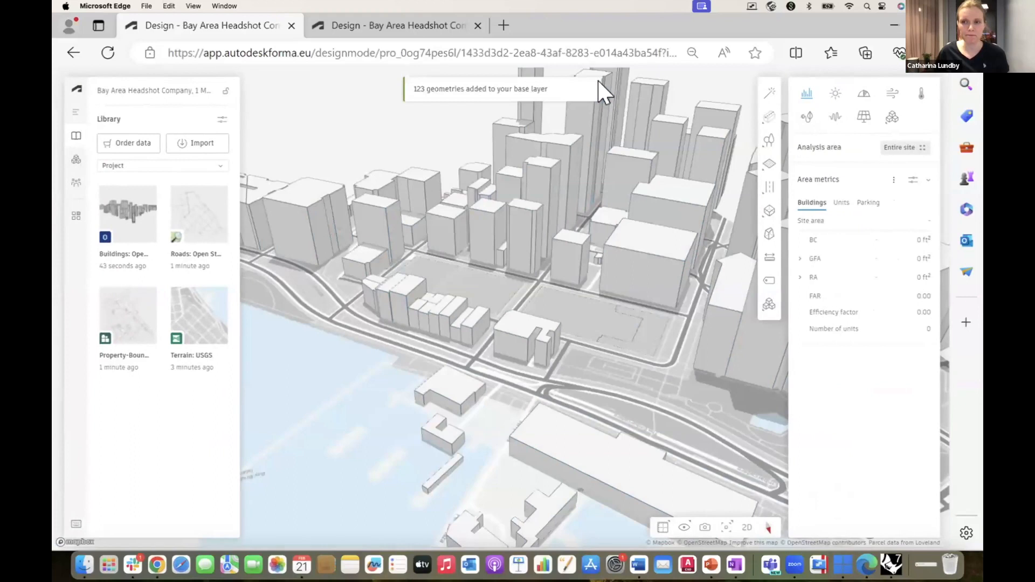
- Edit the untitled base layer and define its three property boundaries as site limits
scroll(491, 247, "down", 4)
mouse_move(409, 302)
left_mouse_down()
mouse_move(457, 293)
mouse_move(442, 283)
mouse_move(390, 298)
left_mouse_up()
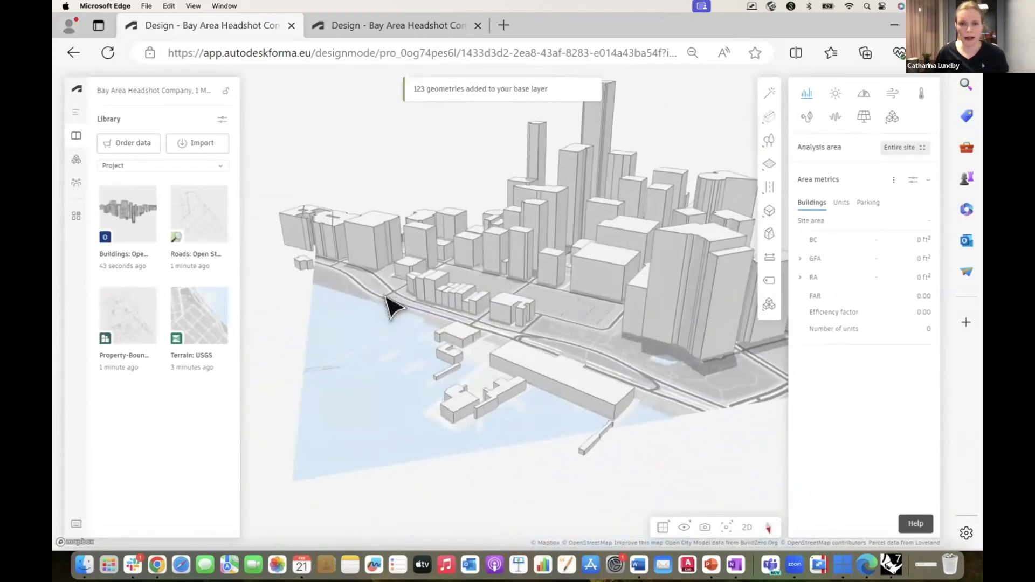
scroll(507, 285, "up", 3)
scroll(493, 340, "up", 2)
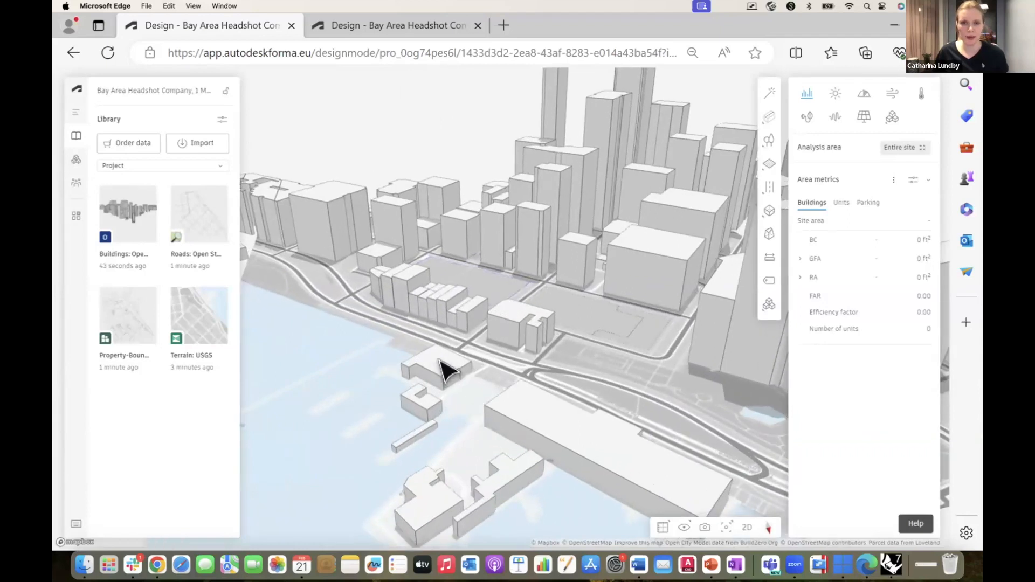
scroll(446, 377, "up", 3)
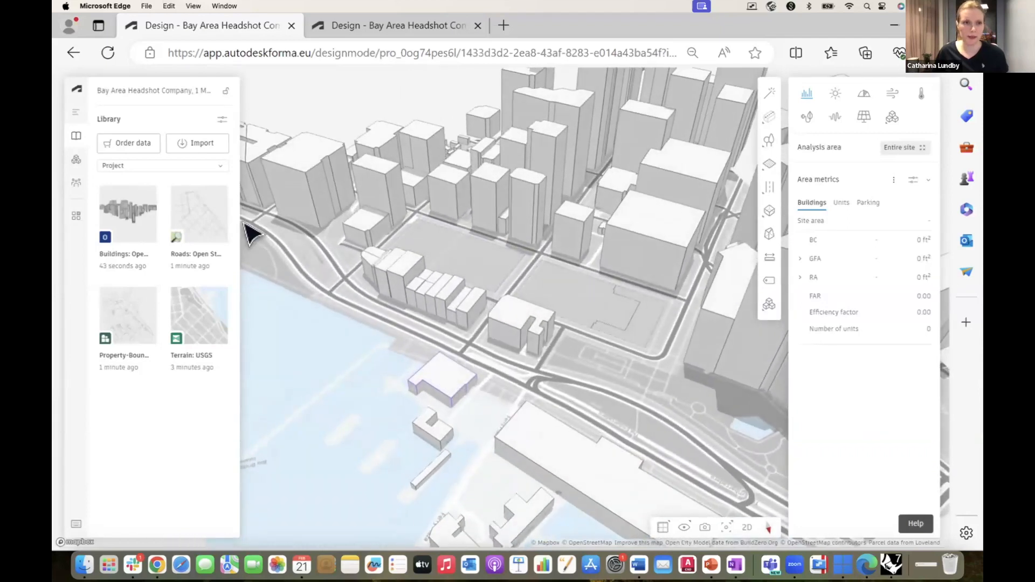
left_click(75, 113)
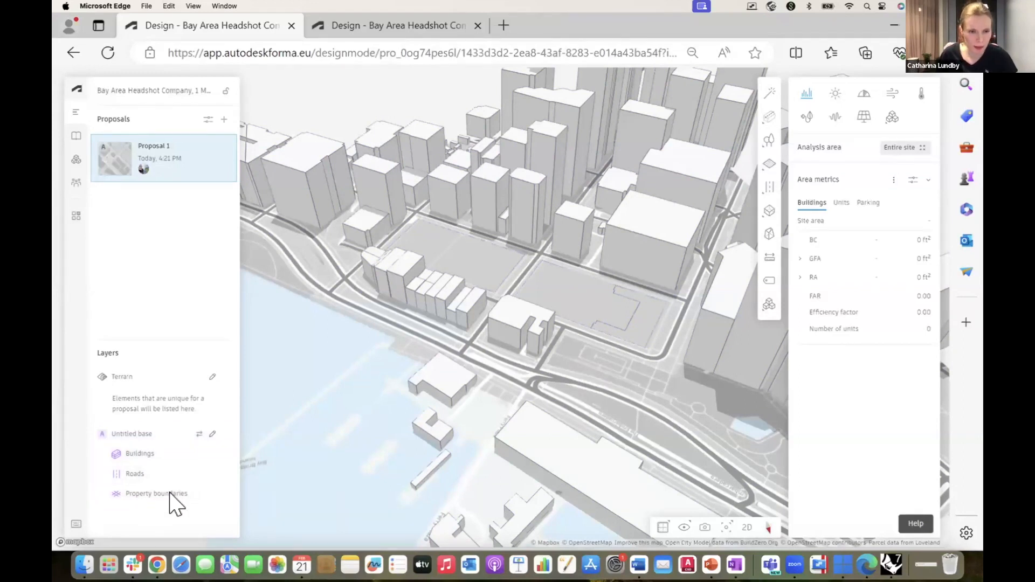
left_click(212, 434)
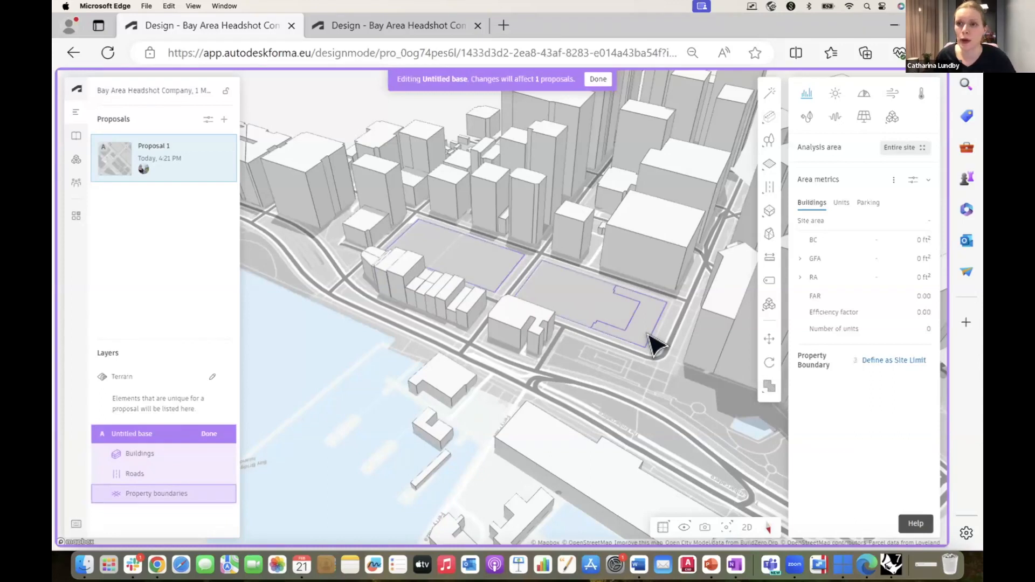
left_click(882, 365)
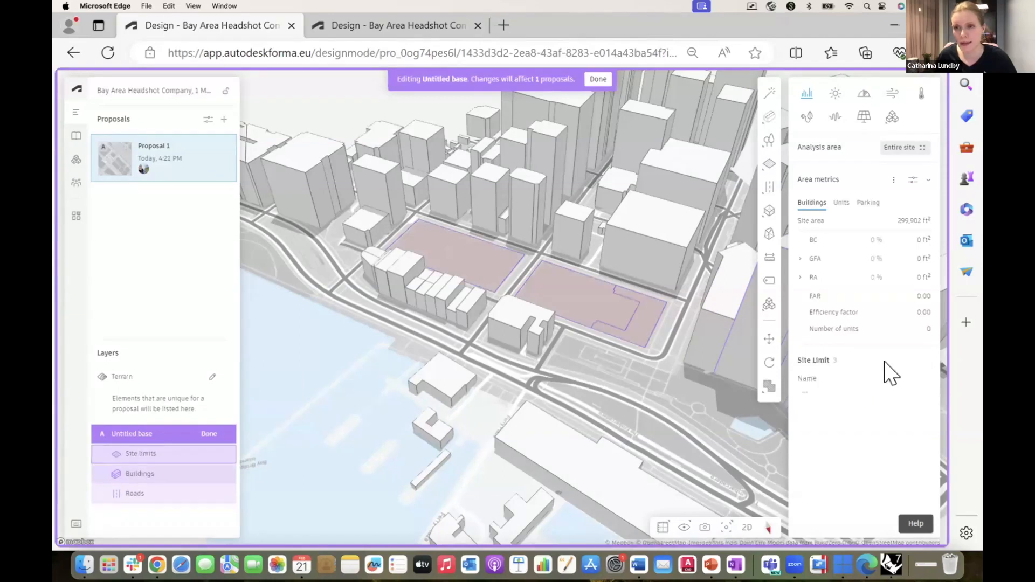
- Merge the adjoining site limits so each block has one, and finish editing the base layer
left_click(770, 386)
left_click(681, 407)
mouse_move(657, 382)
right_mouse_down()
mouse_move(606, 367)
mouse_move(670, 382)
mouse_move(660, 389)
right_mouse_up()
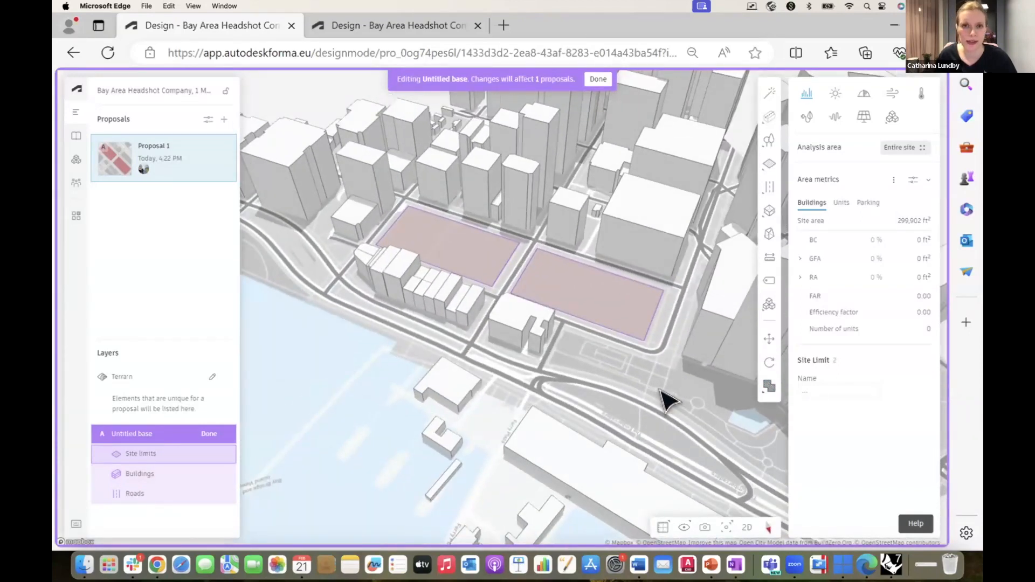
left_click(208, 434)
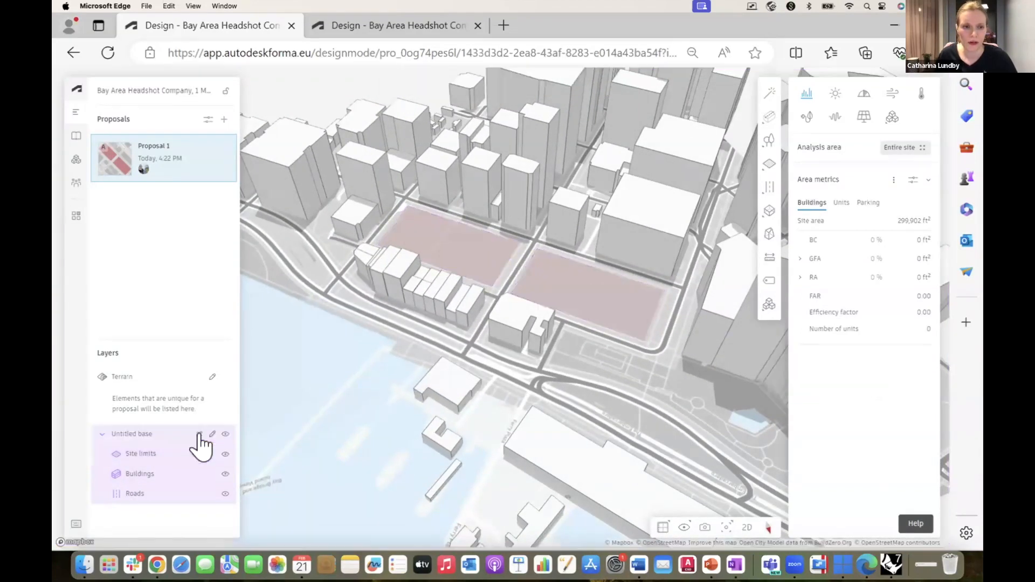
- View the site in 2D and show satellite imagery on the terrain
right_click_drag(525, 215, 462, 311)
right_click_drag(423, 390, 420, 366)
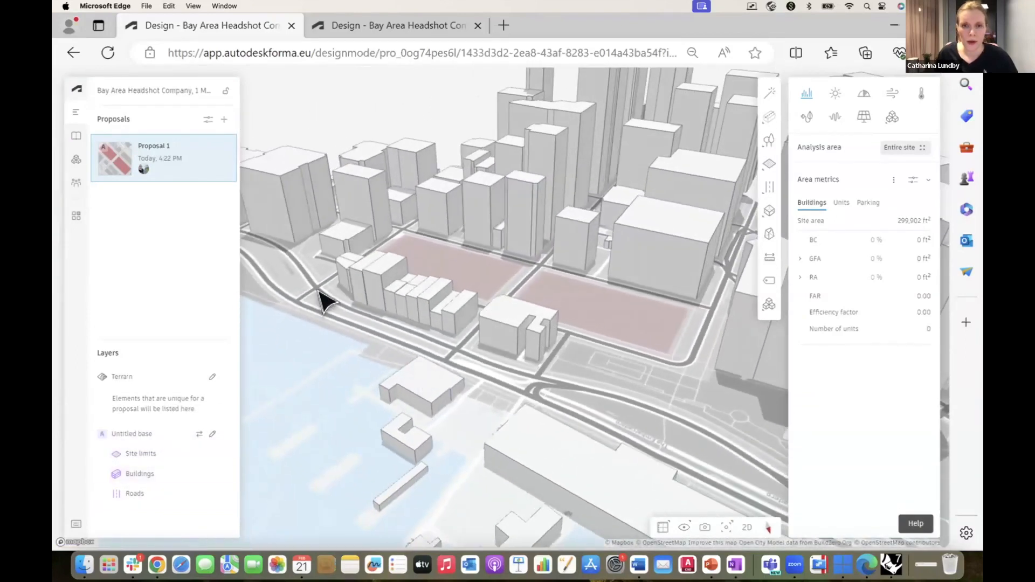
scroll(318, 291, "down", 2)
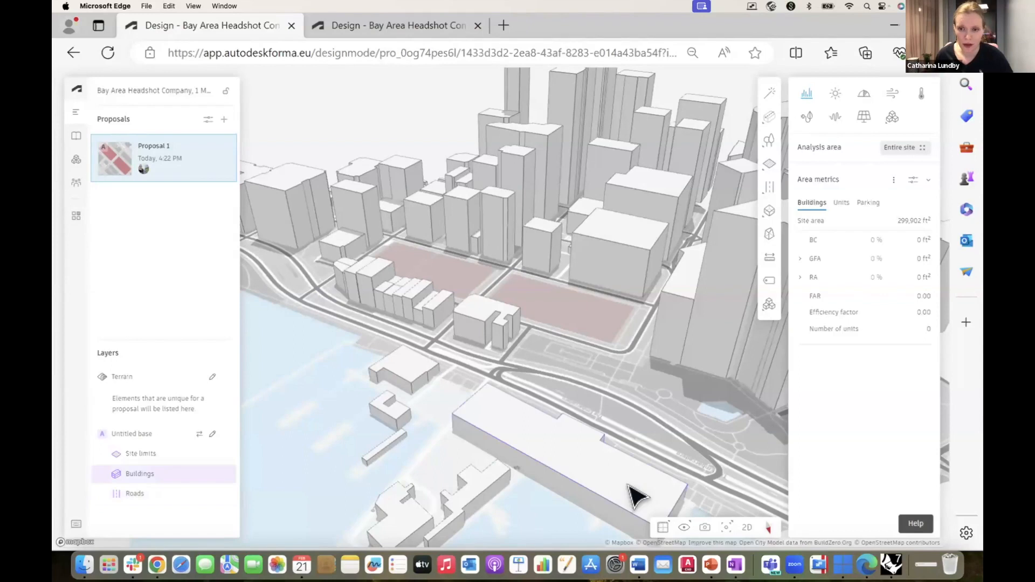
scroll(536, 323, "down", 5)
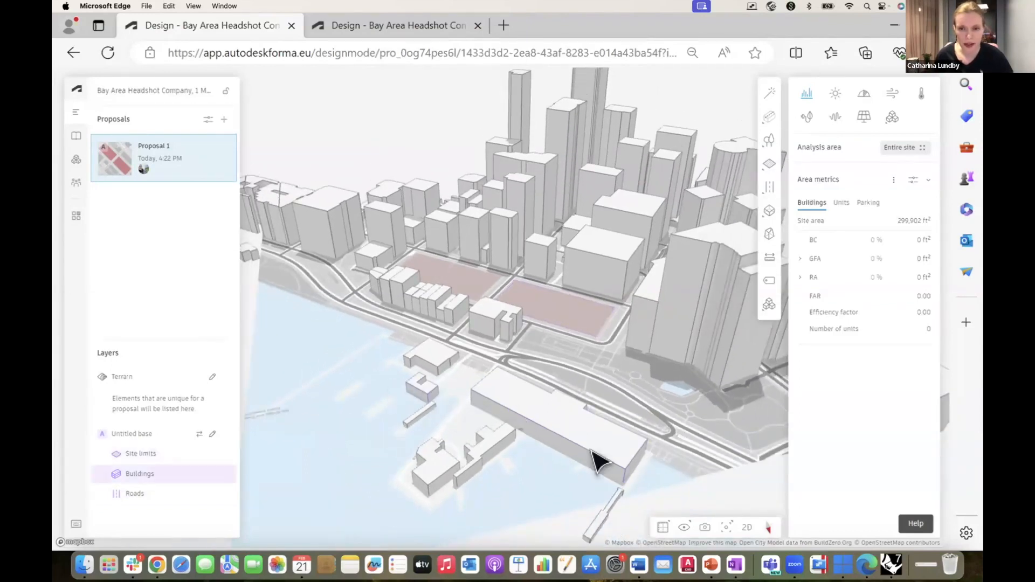
left_click(747, 528)
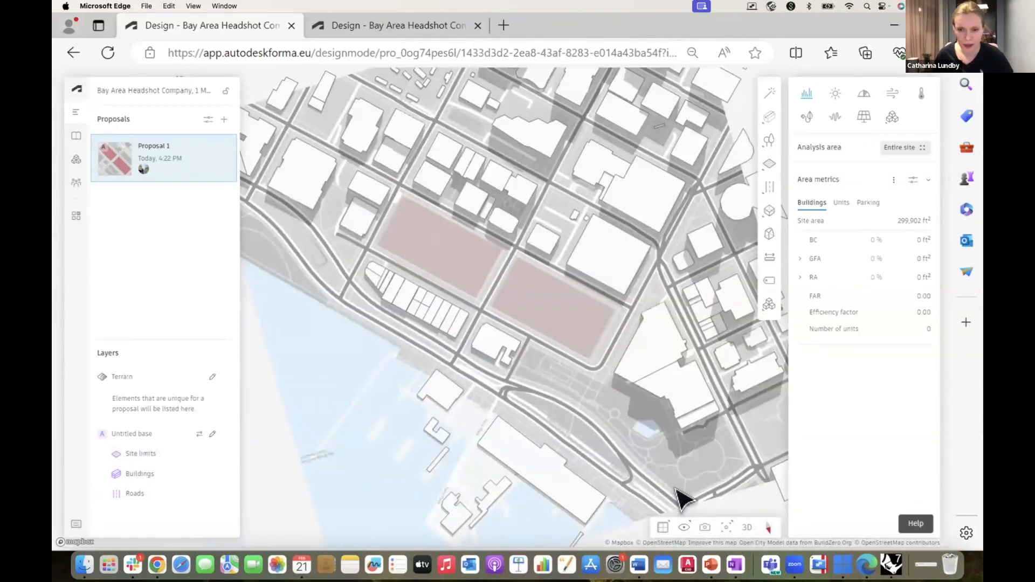
left_click(682, 528)
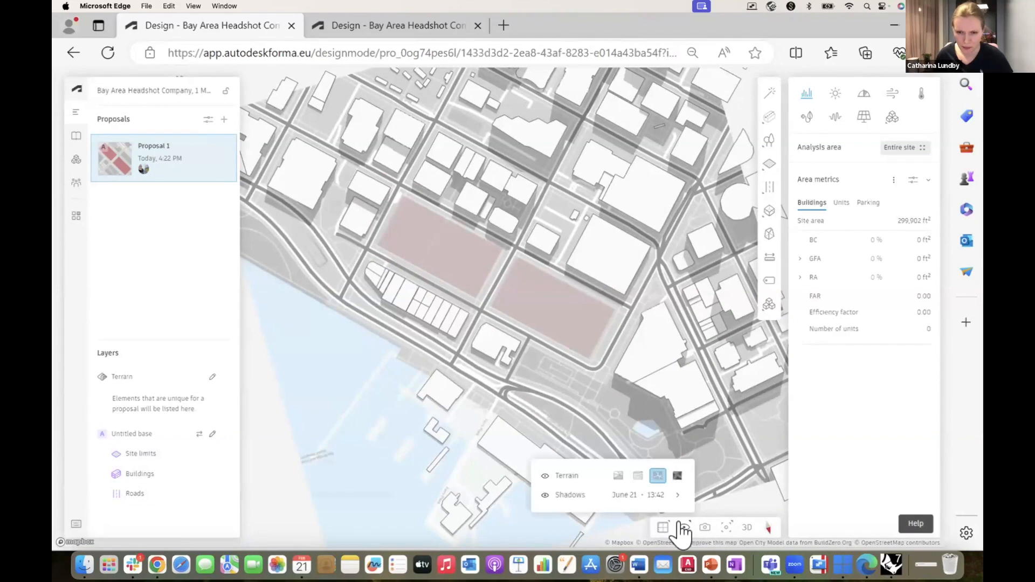
left_click(678, 475)
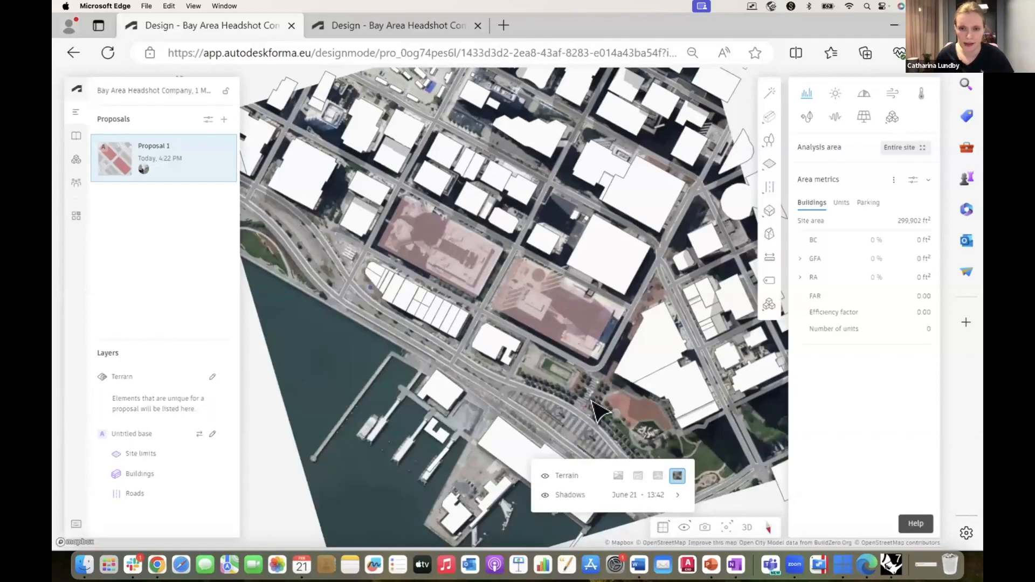
left_click_drag(549, 411, 488, 323)
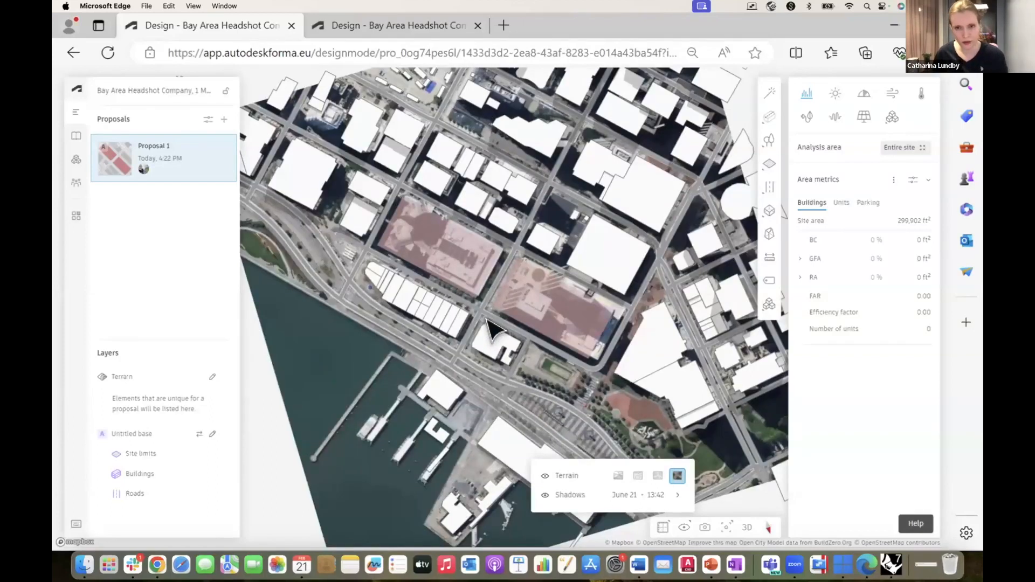
- Draw an area with trees as a polygon covering the corner park and the green strip along the waterfront road
mouse_move(761, 152)
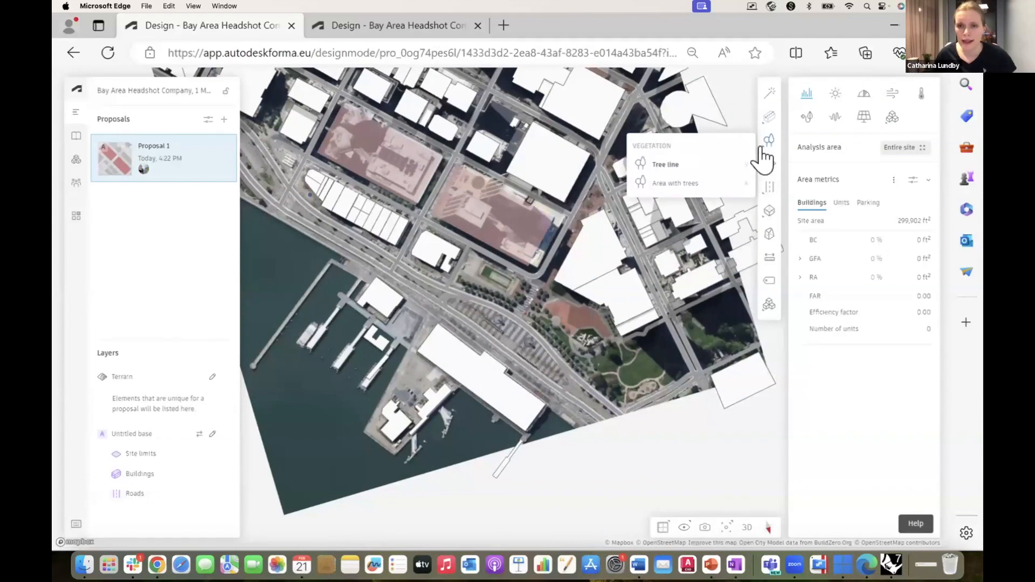
left_click(724, 186)
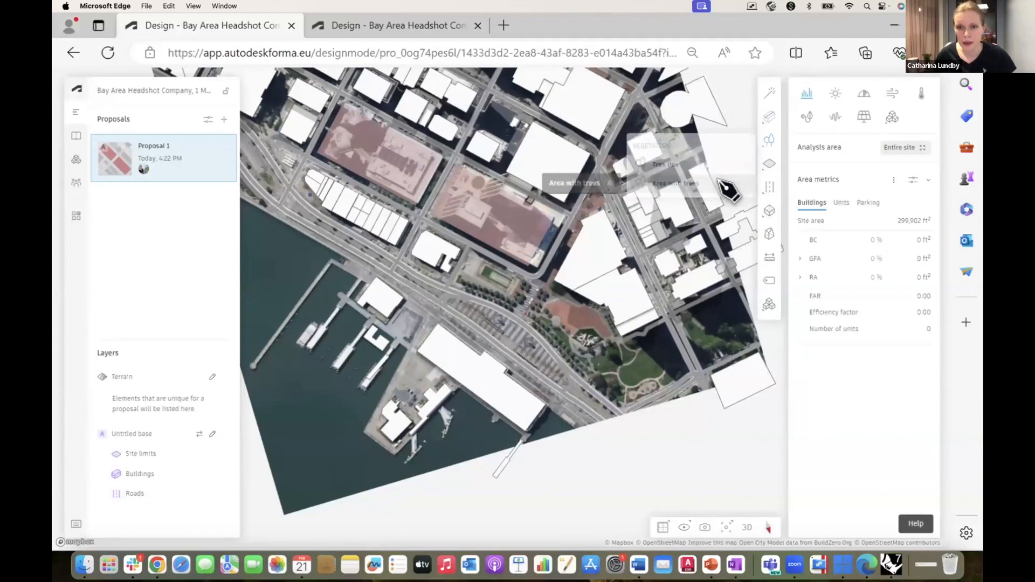
left_click(663, 325)
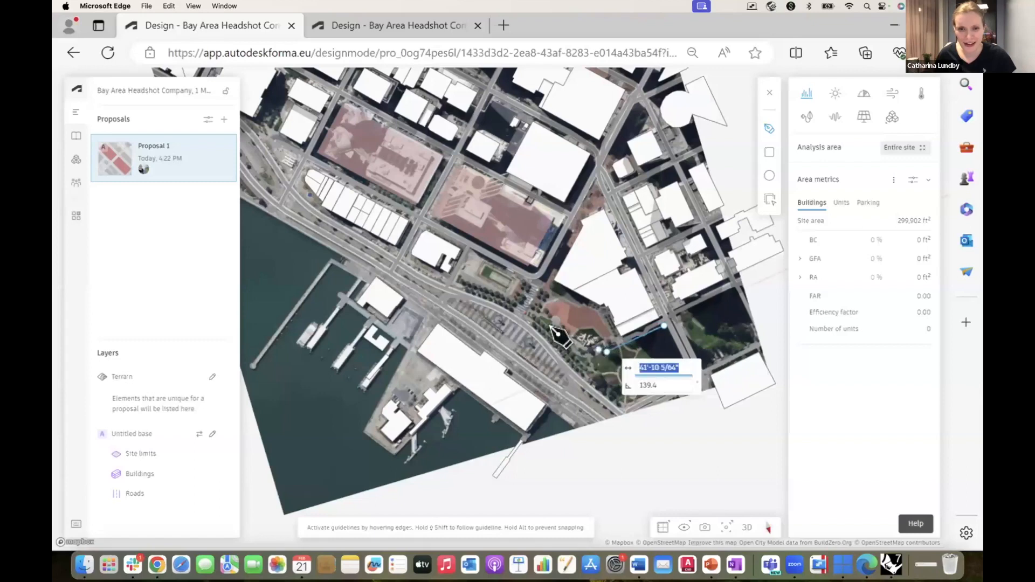
left_click(606, 352)
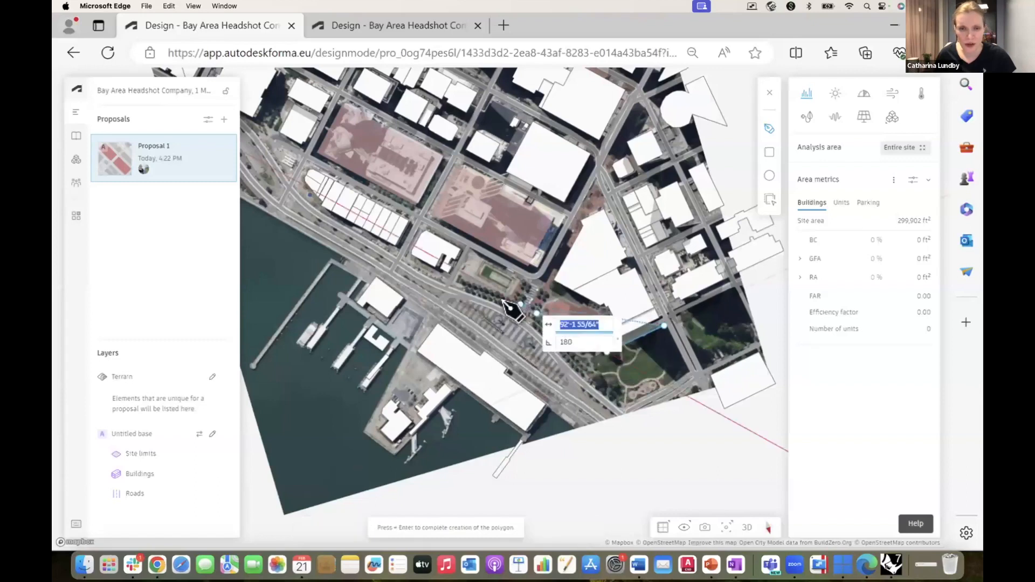
left_click(454, 283)
left_click(518, 313)
left_click(536, 312)
left_click(570, 363)
left_click(609, 400)
left_click(628, 405)
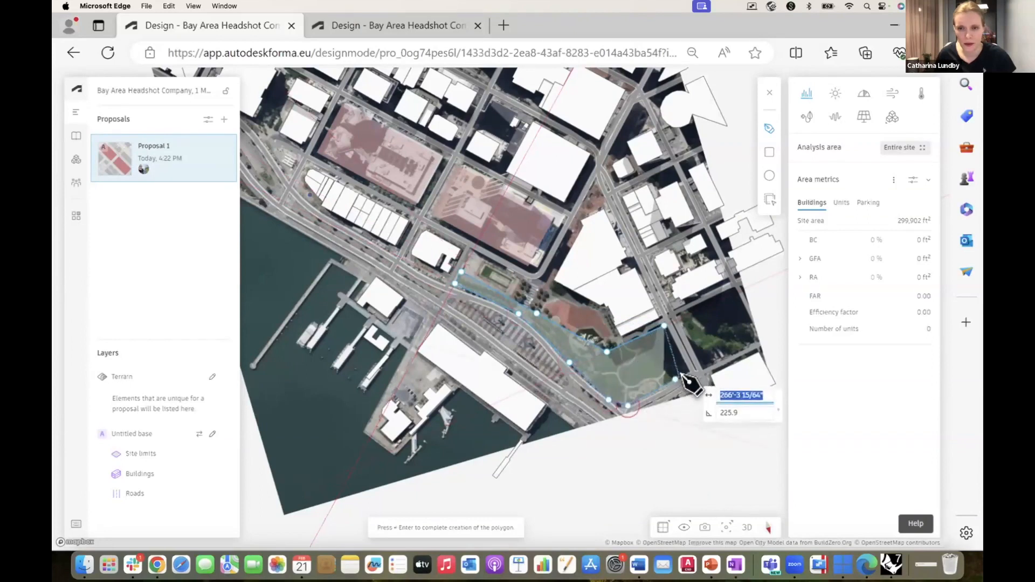
left_click(696, 383)
key("Return")
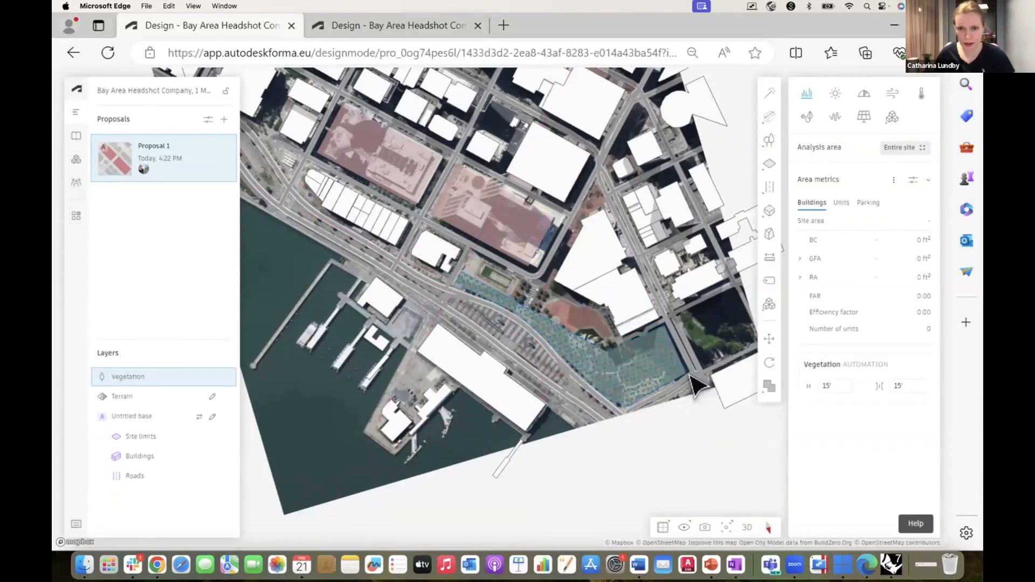
- Set the vegetation's height to 30' and spacing to 20', and return to the 3D view with nothing selected
type("30")
key("Return")
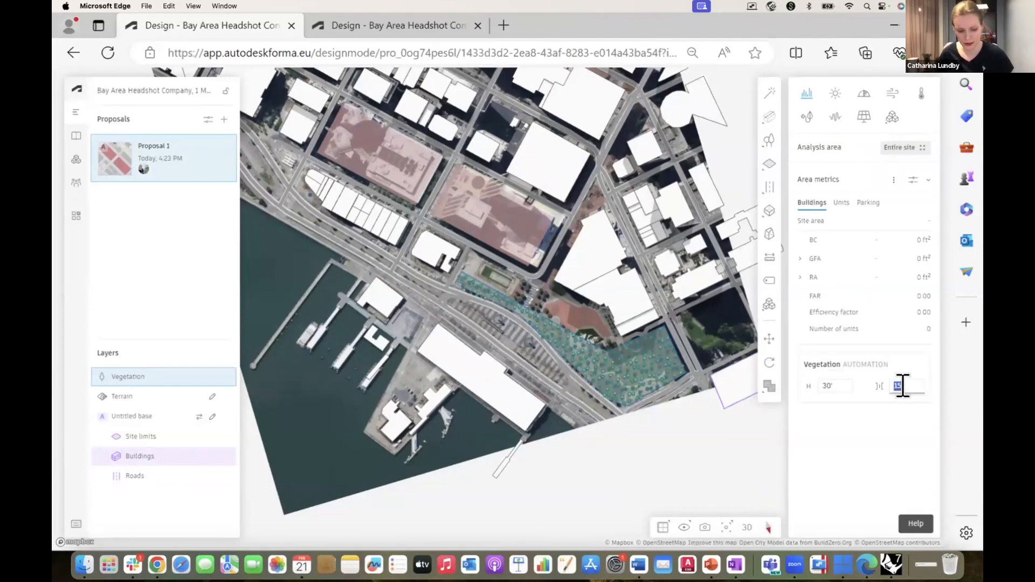
type("20")
key("Return")
right_click_drag(688, 413, 702, 509)
left_click(738, 528)
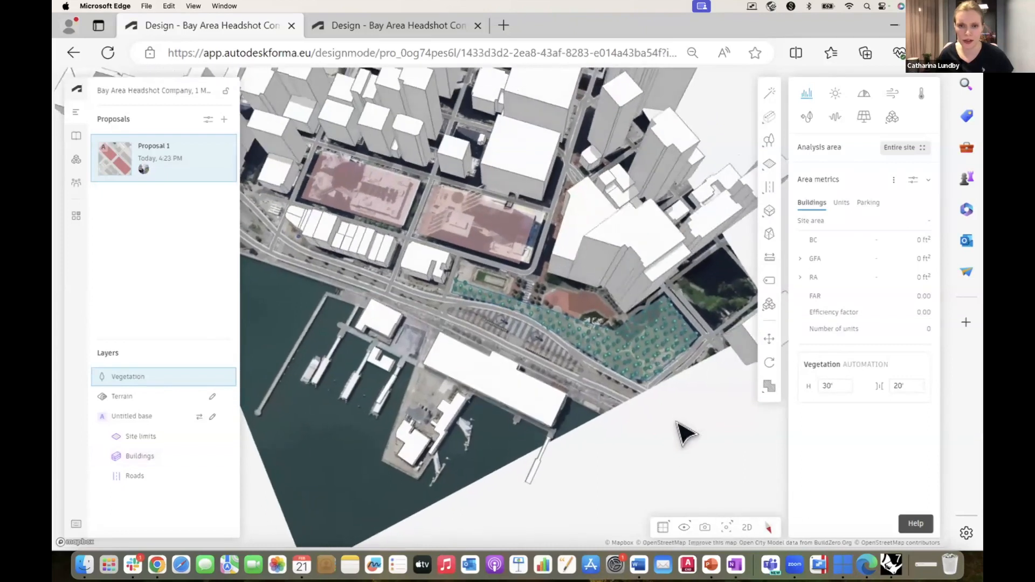
left_click(669, 410)
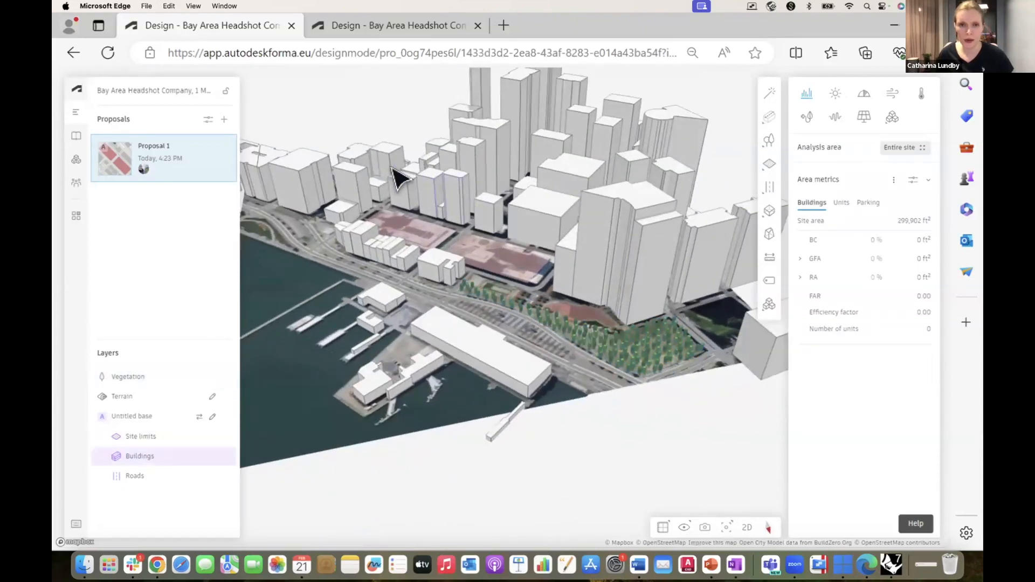
- Change the terrain display from satellite imagery back to the light street map with water areas
scroll(393, 173, "up", 3)
scroll(393, 173, "up", 5)
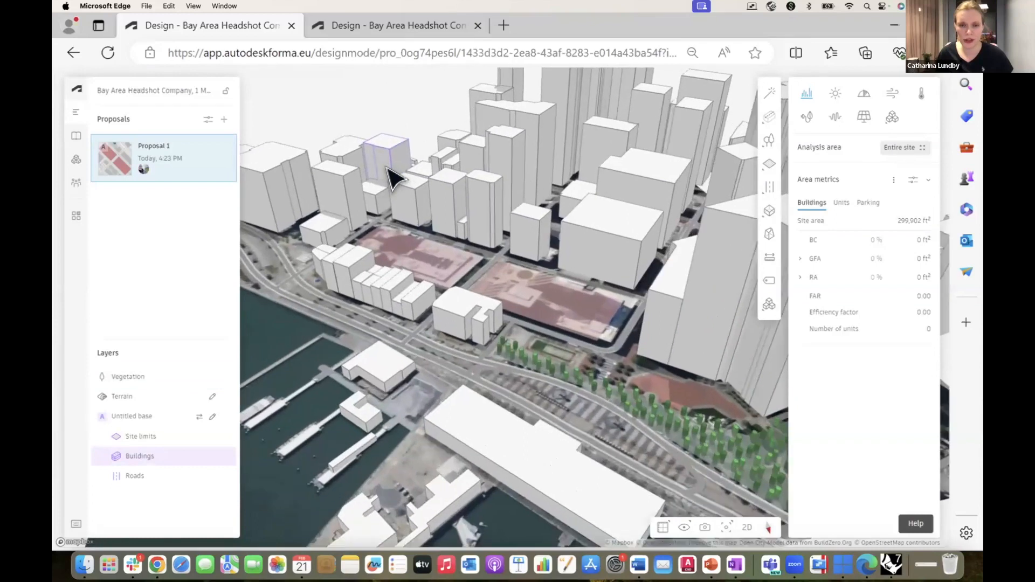
left_click(684, 527)
left_click(658, 476)
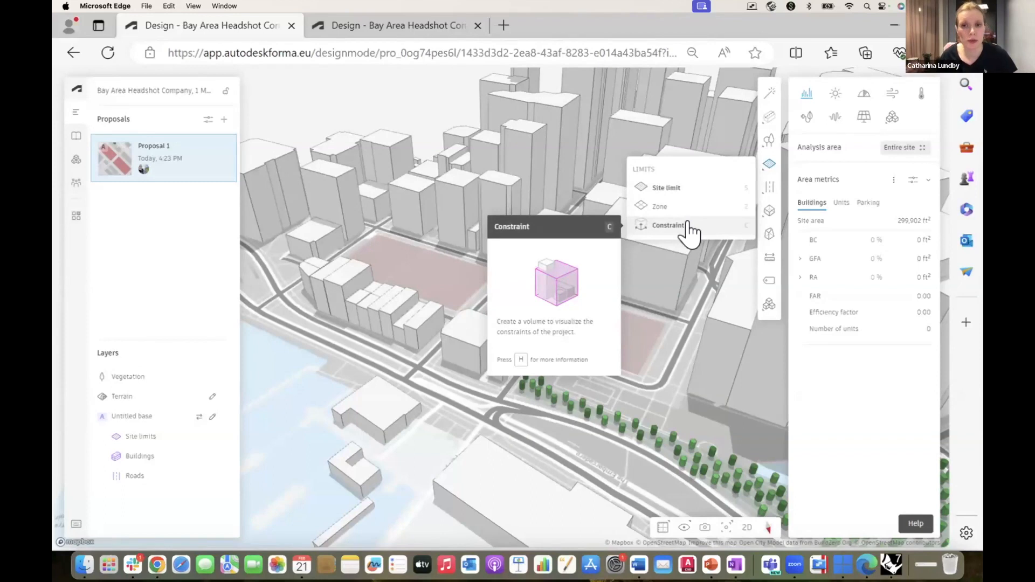
- Draw a basic building 230' high with a four-sided footprint inside the site limit nearest the row of trees
left_click_drag(659, 396, 655, 392)
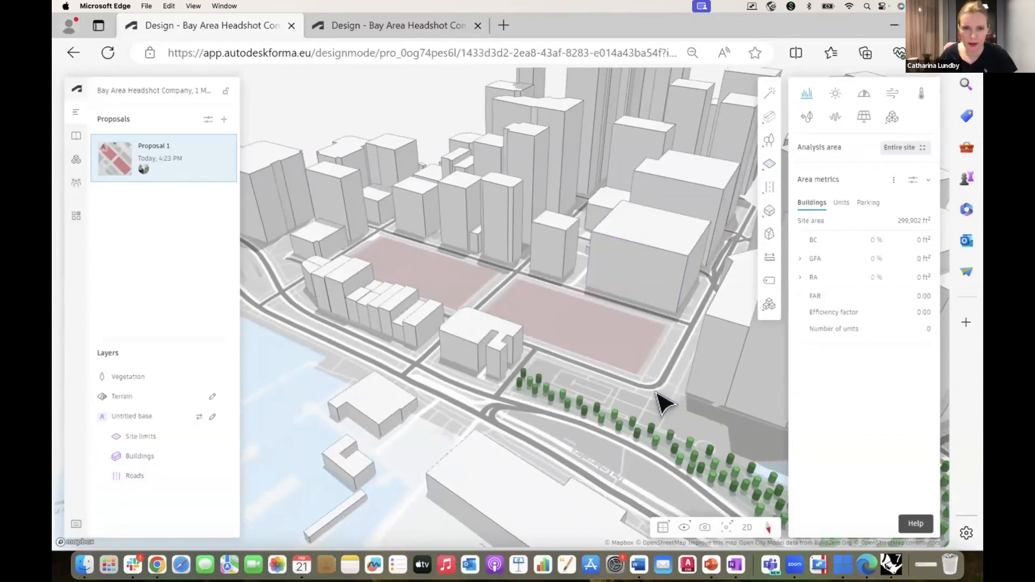
right_click(656, 394)
left_click(622, 385)
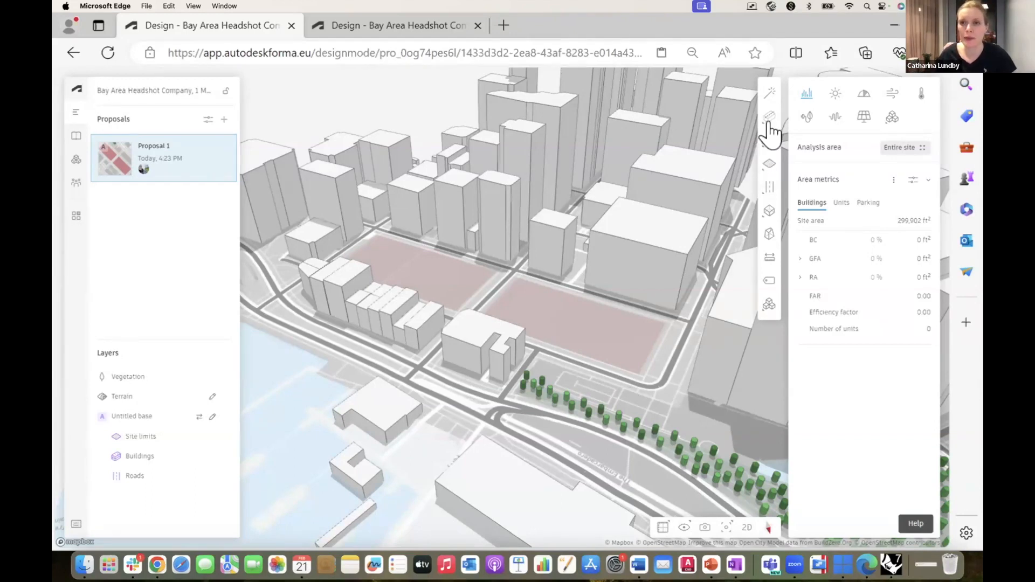
mouse_move(770, 127)
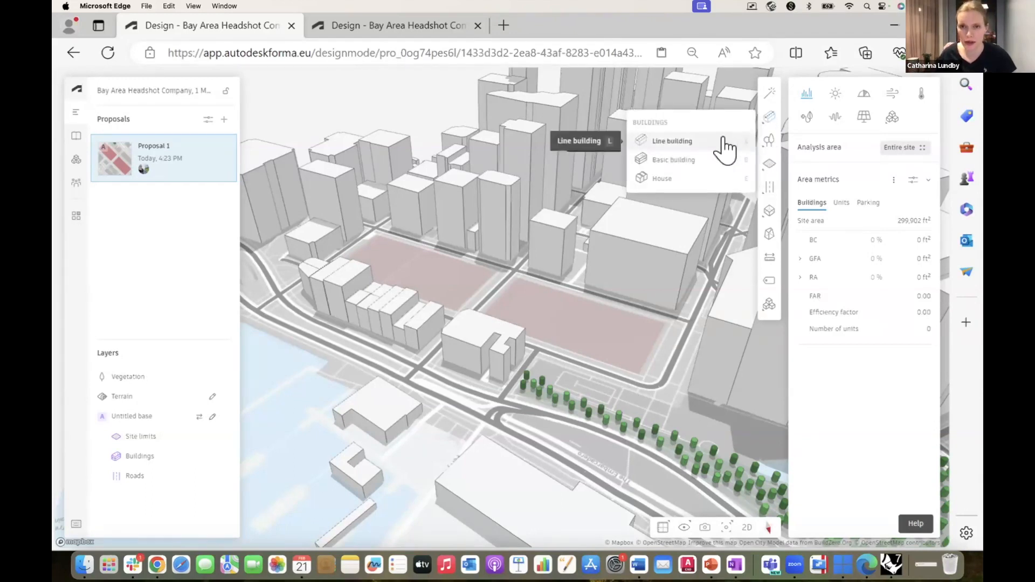
left_click(697, 160)
left_click(522, 289)
left_click(505, 313)
left_click(543, 326)
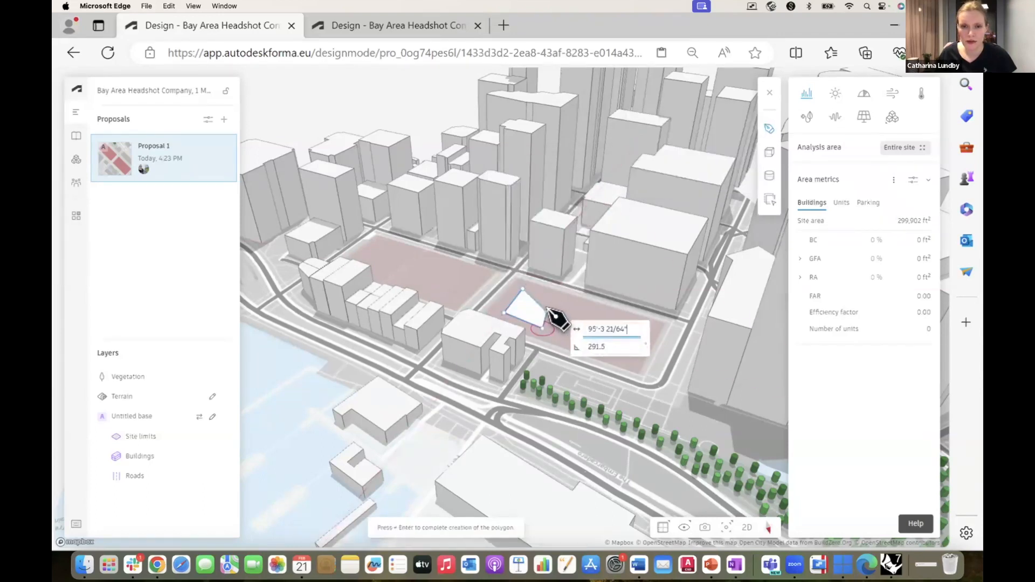
left_click(561, 301)
key("Return")
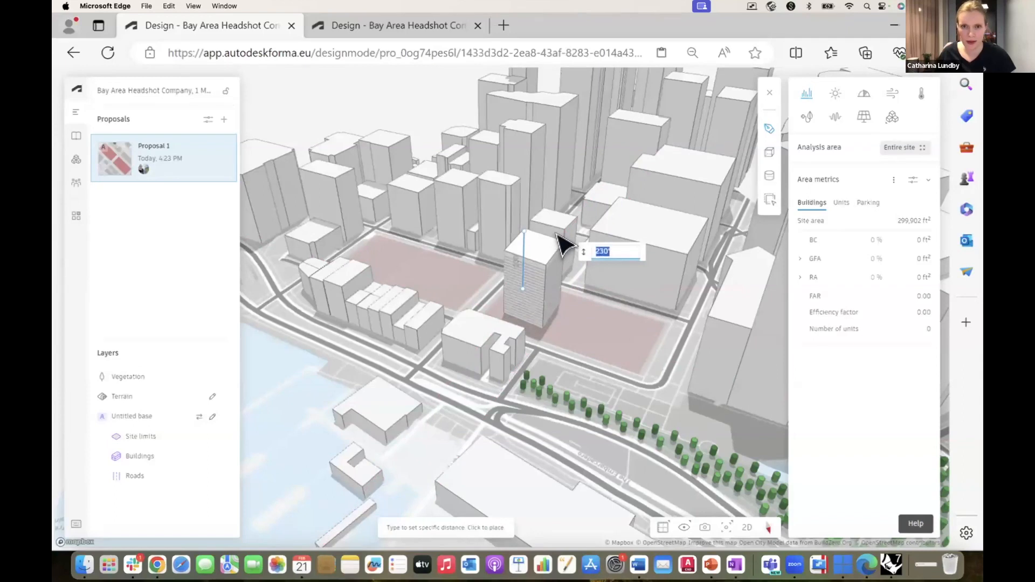
left_click(556, 234)
- Create a blue building function named Offices and assign it to the new tower
scroll(592, 307, "up", 1)
left_click(598, 330)
left_click(542, 255)
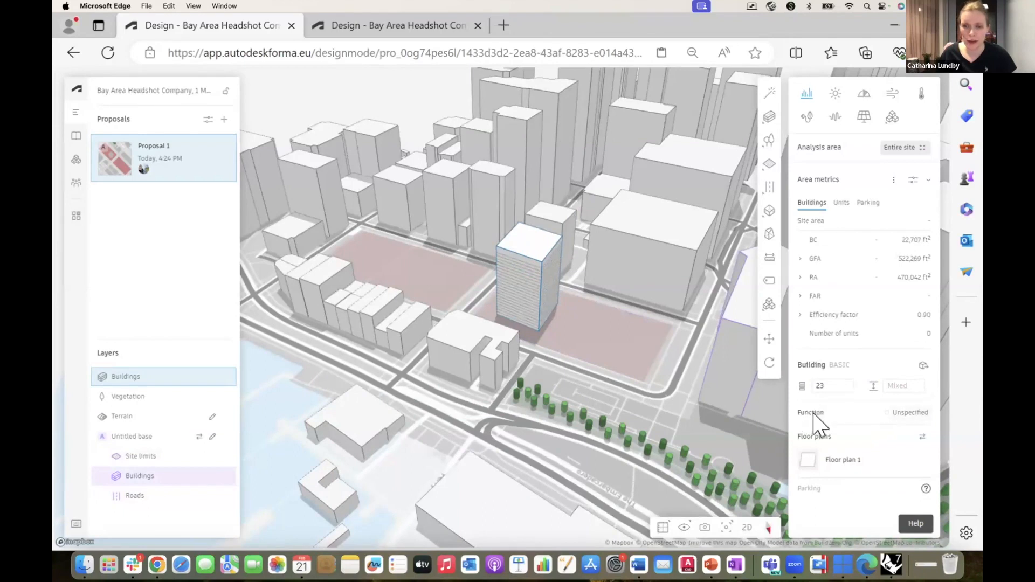
left_click(915, 413)
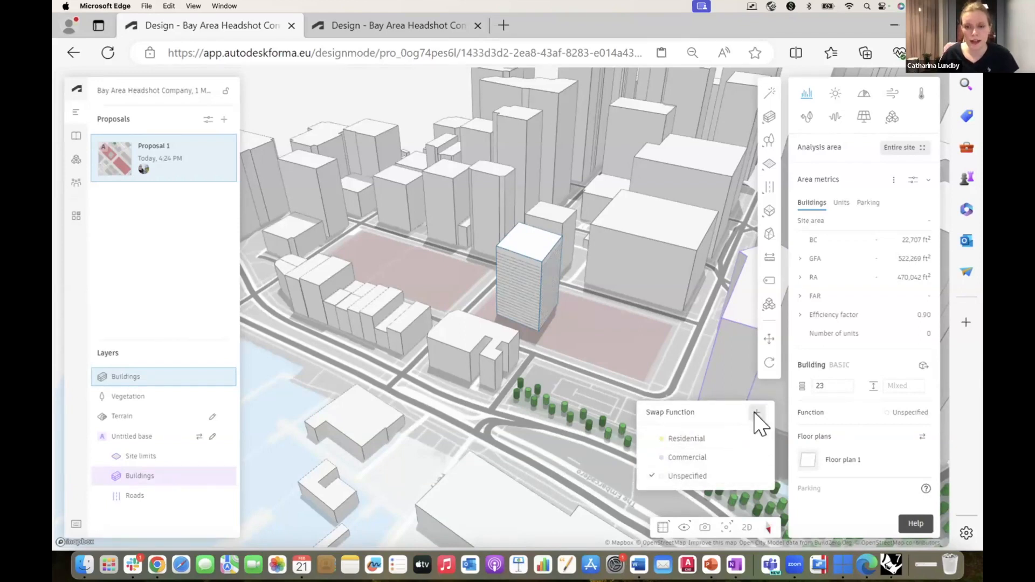
left_click(755, 414)
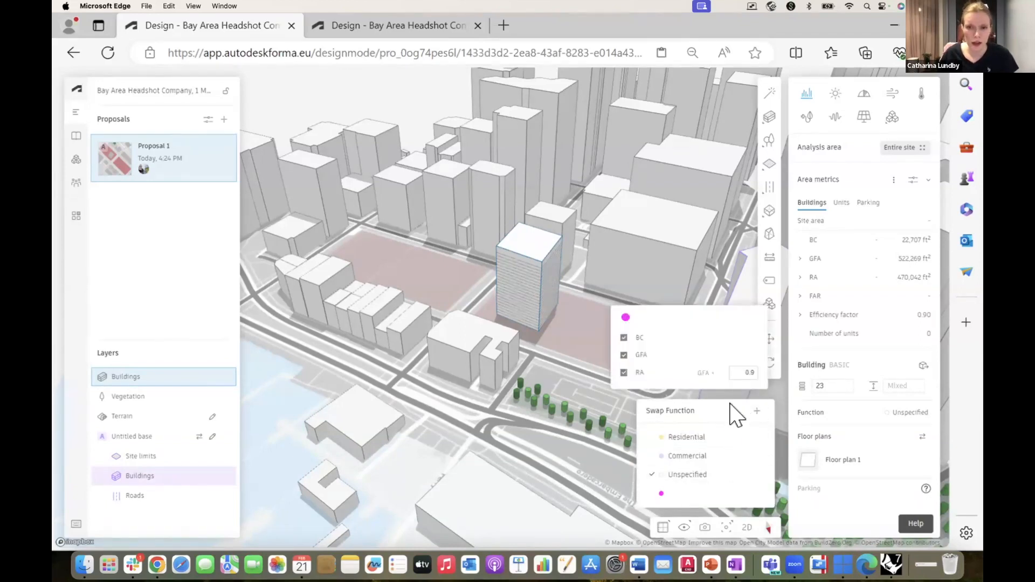
left_click(626, 319)
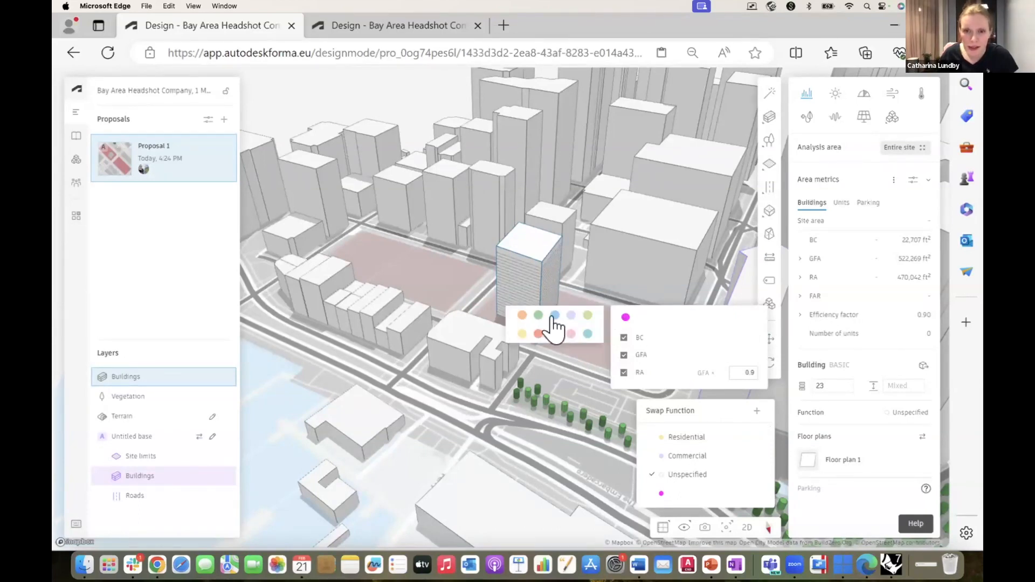
left_click(555, 316)
left_click(637, 317)
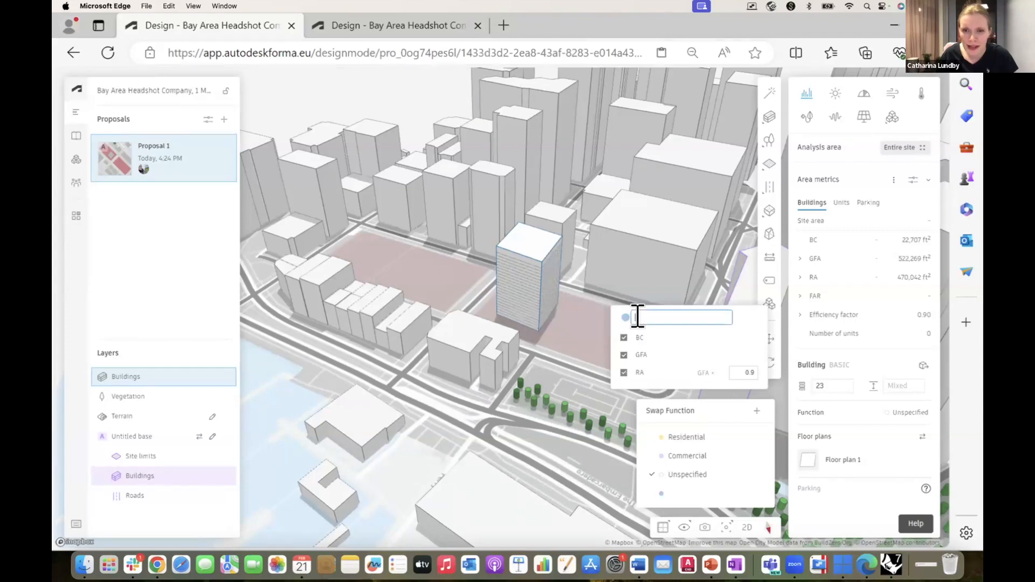
type("Offices")
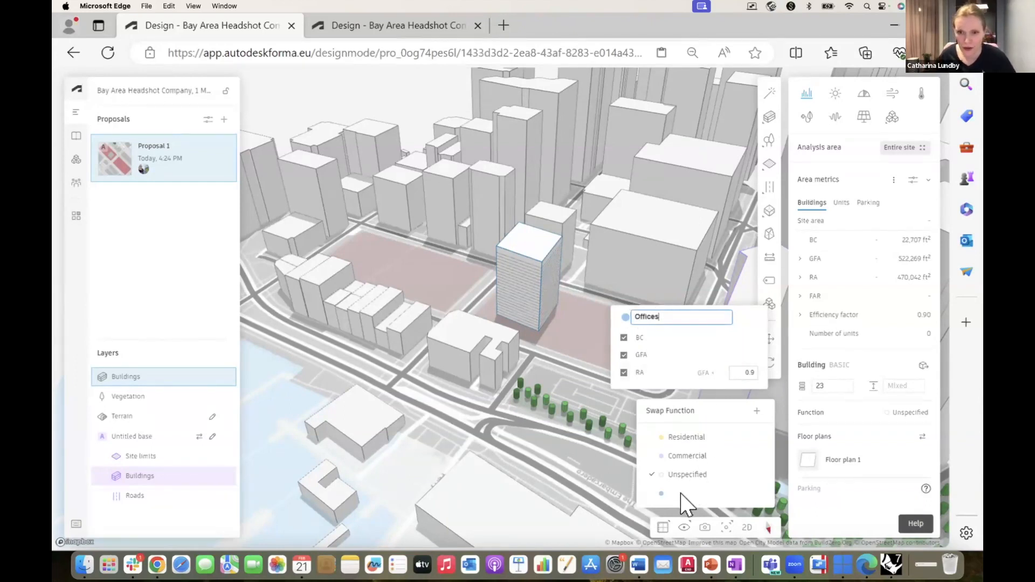
left_click(852, 418)
left_click(678, 494)
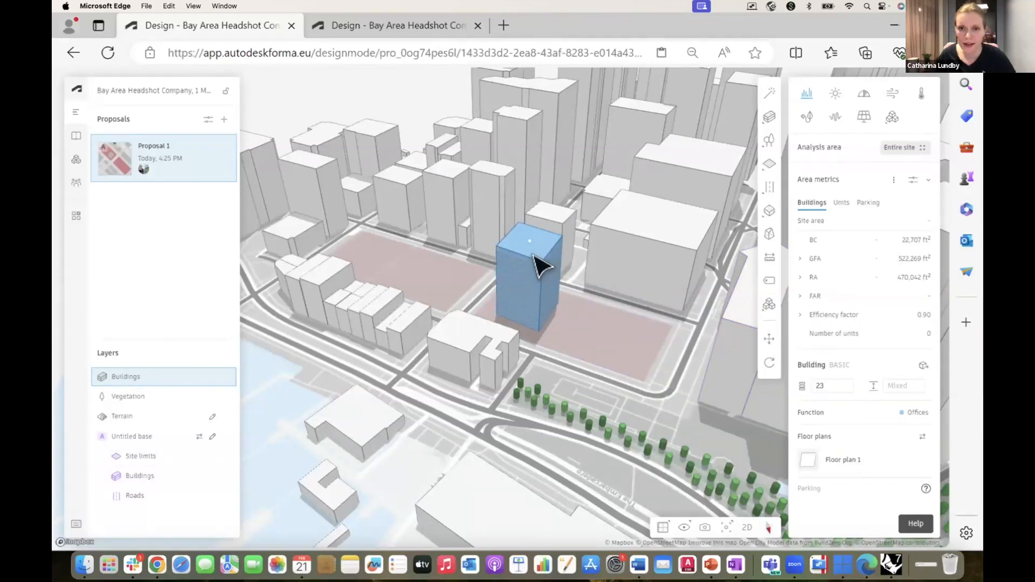
- Break down the GFA by function, and delete the office tower from the site
left_click(801, 259)
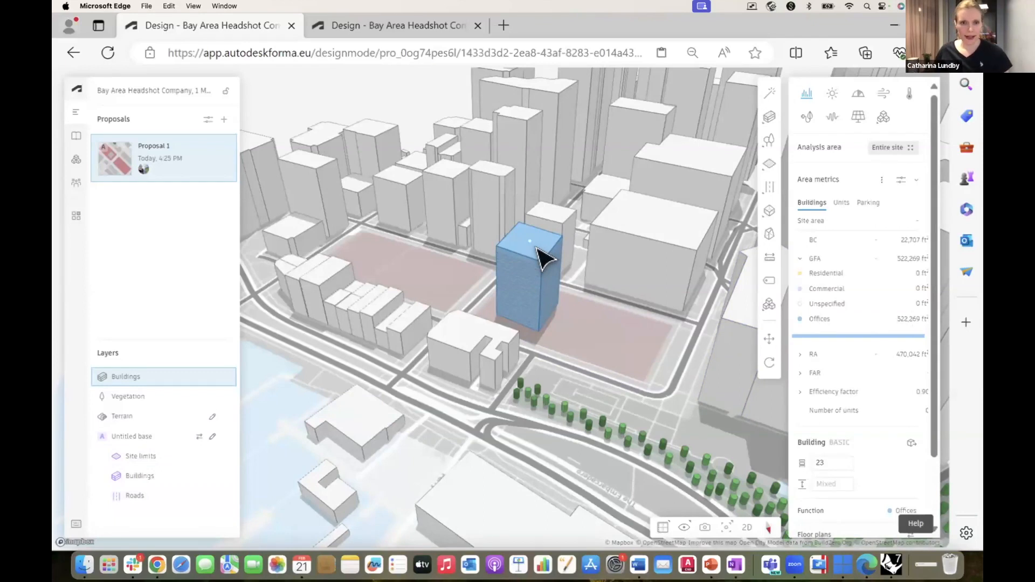
key("Delete")
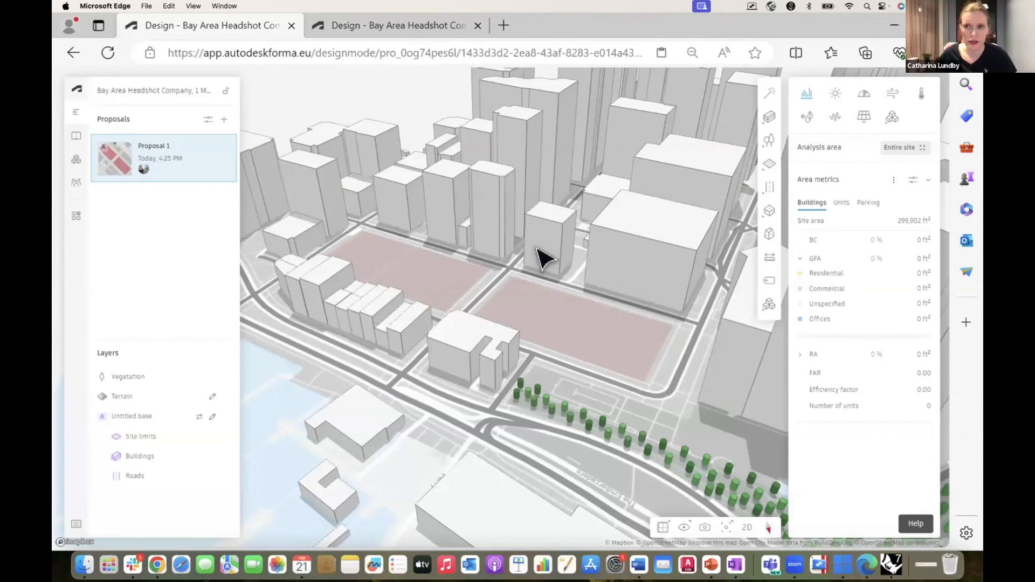
- Browse the available extensions, including the Revit add-in and Rhino plug-in, without adding any
left_click(76, 157)
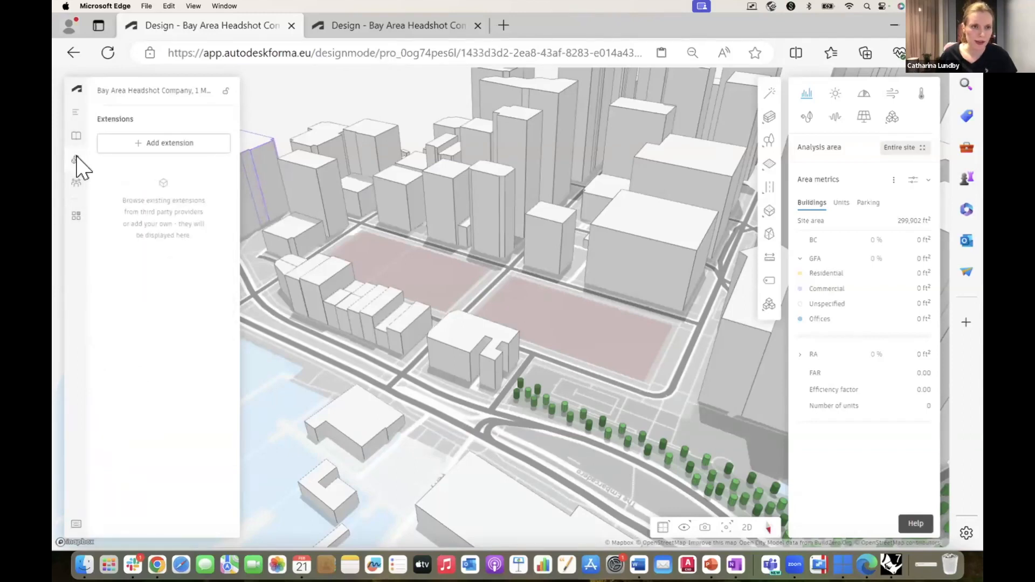
left_click(151, 144)
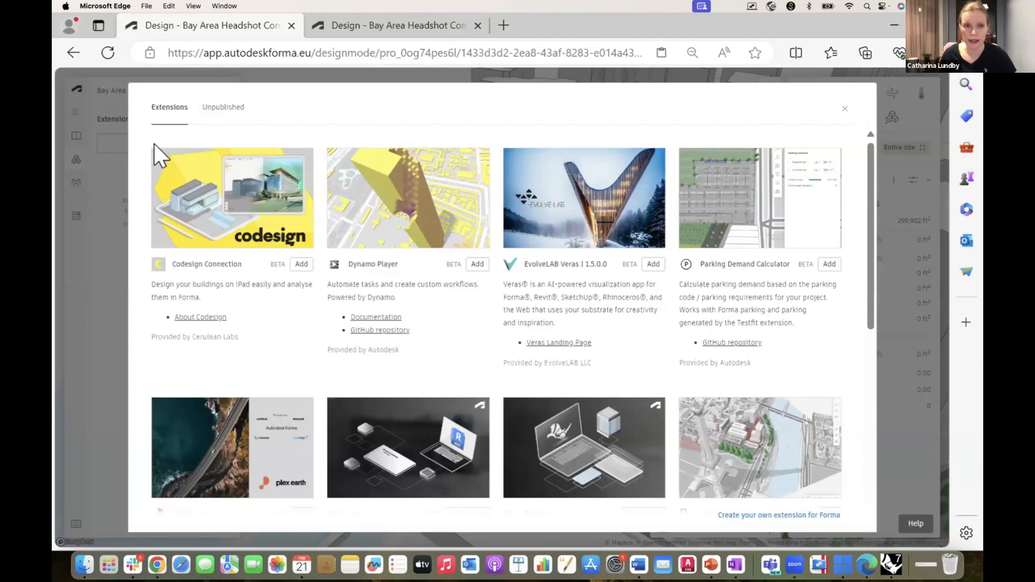
scroll(334, 323, "down", 6)
scroll(334, 322, "up", 3)
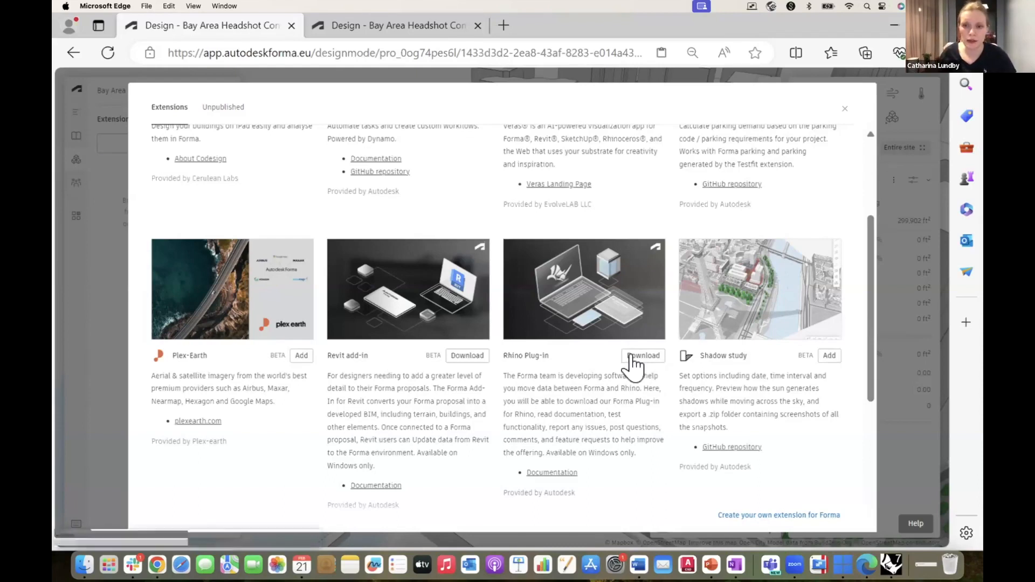
left_click(842, 110)
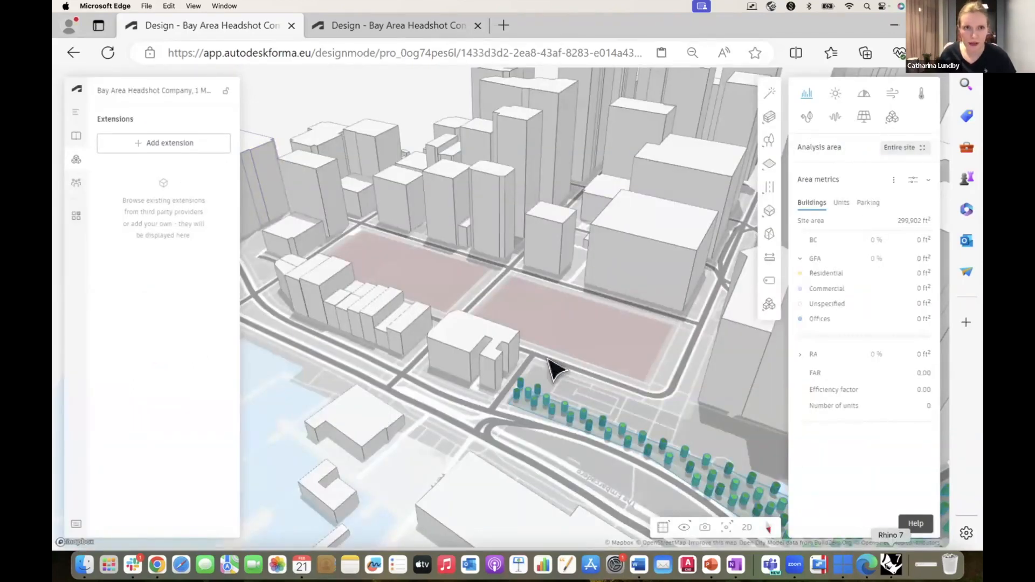
- Switch to Rhino 7, run the Forma command, and dock the plug-in's panel between the viewport and the layers
left_click(890, 563)
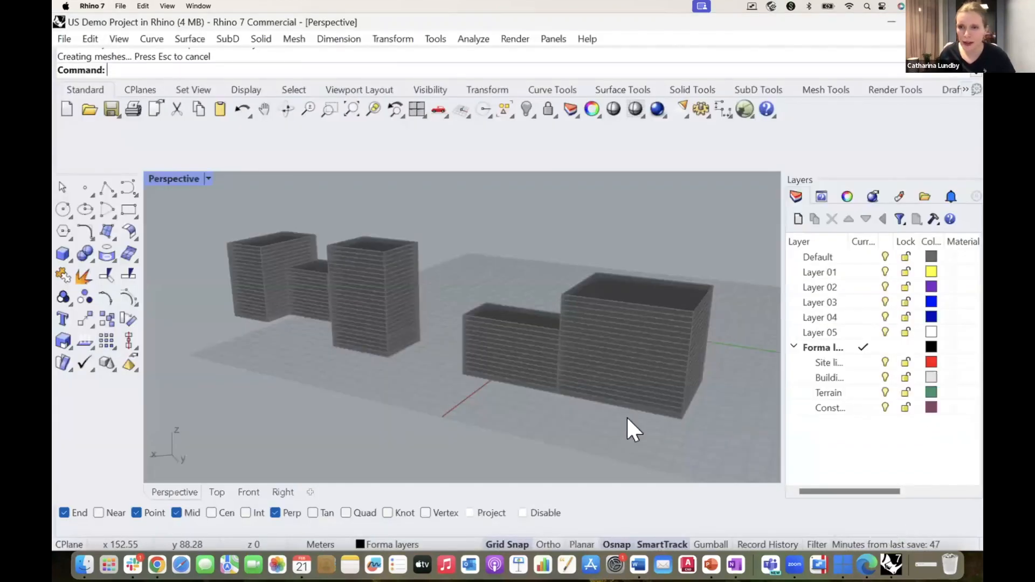
scroll(509, 402, "down", 3)
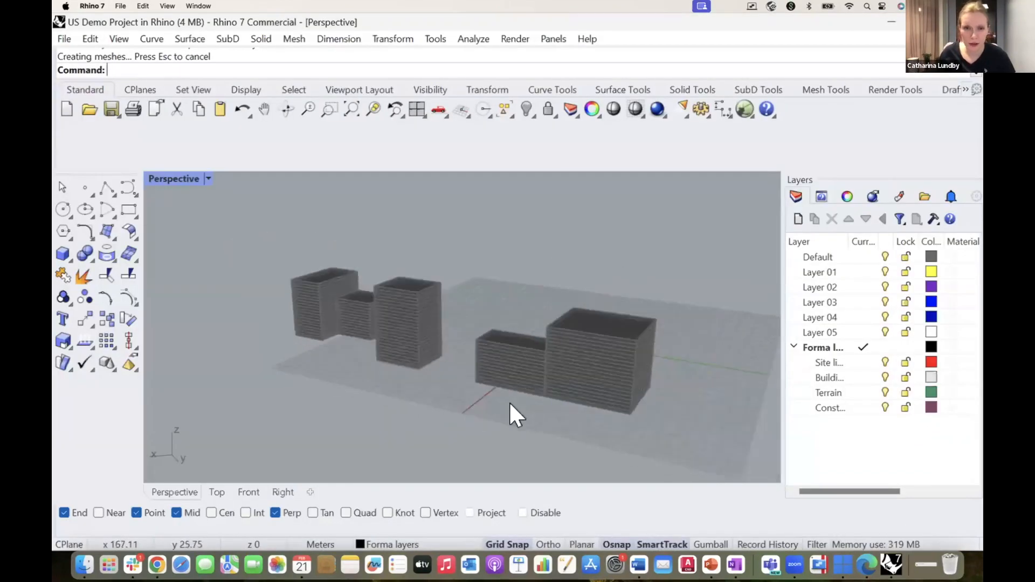
scroll(509, 401, "up", 2)
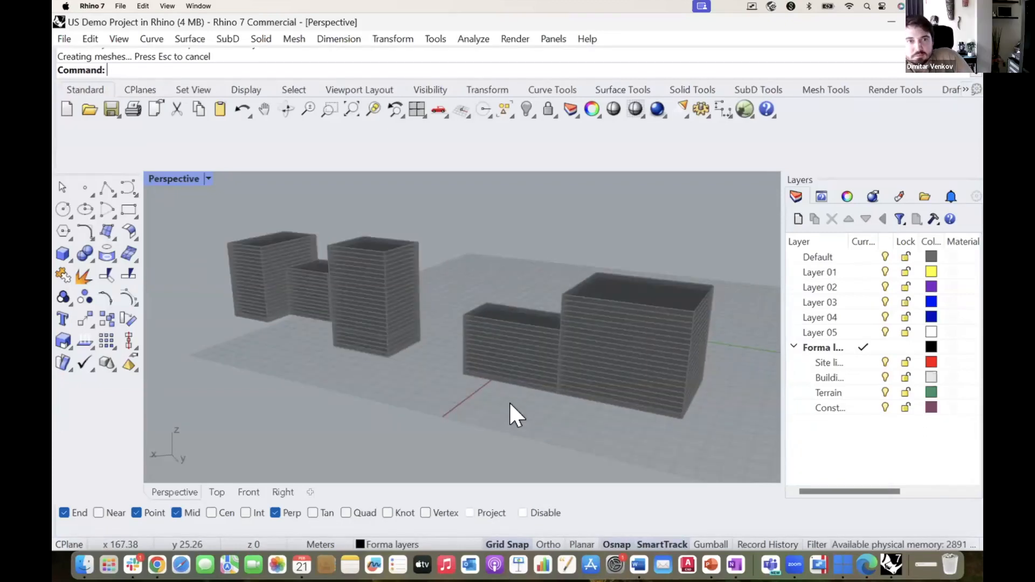
scroll(467, 397, "down", 3)
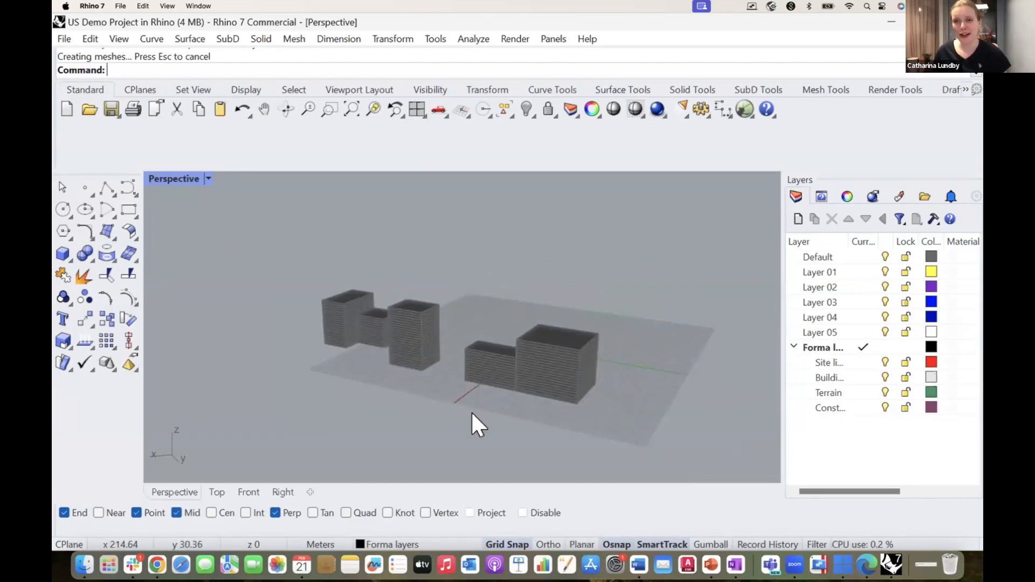
mouse_move(471, 414)
right_mouse_down()
mouse_move(455, 409)
mouse_move(478, 418)
right_mouse_up()
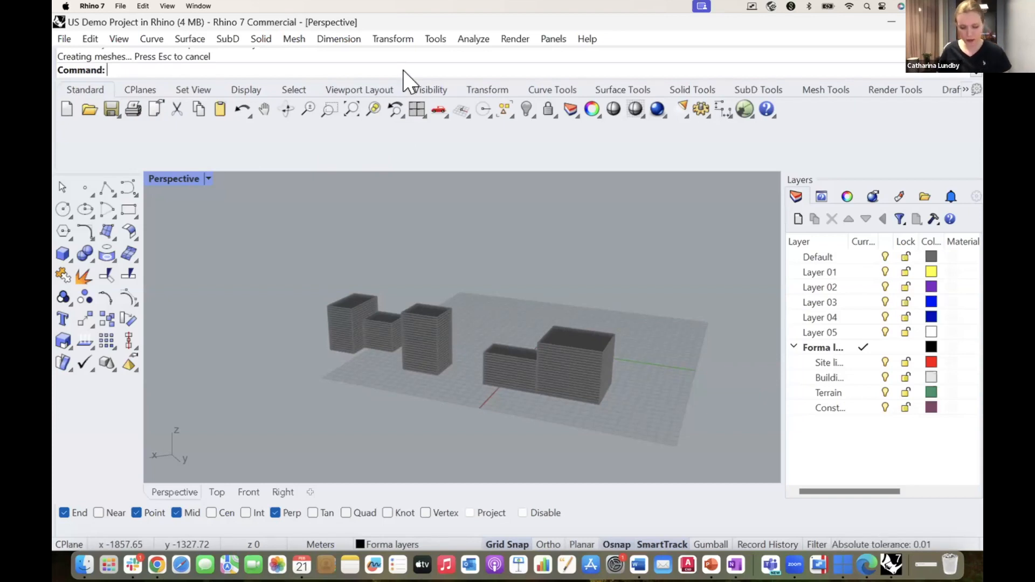
type("Forma")
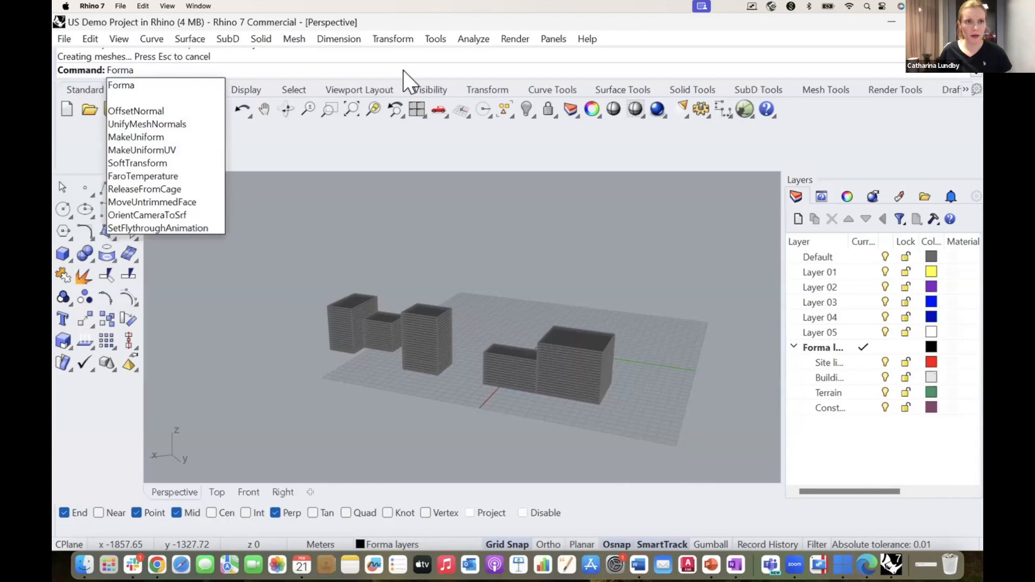
key("Return")
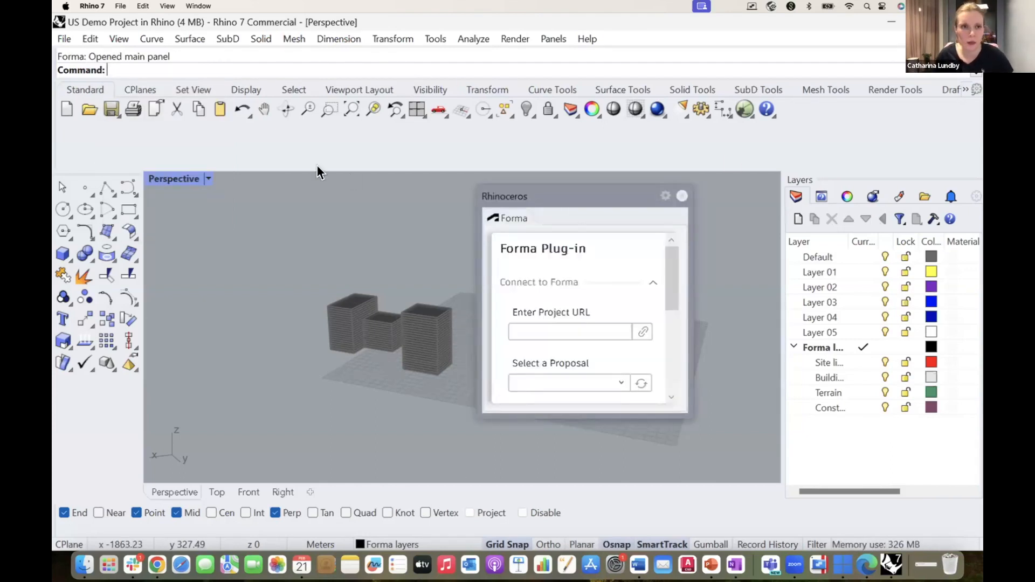
left_click_drag(549, 195, 788, 204)
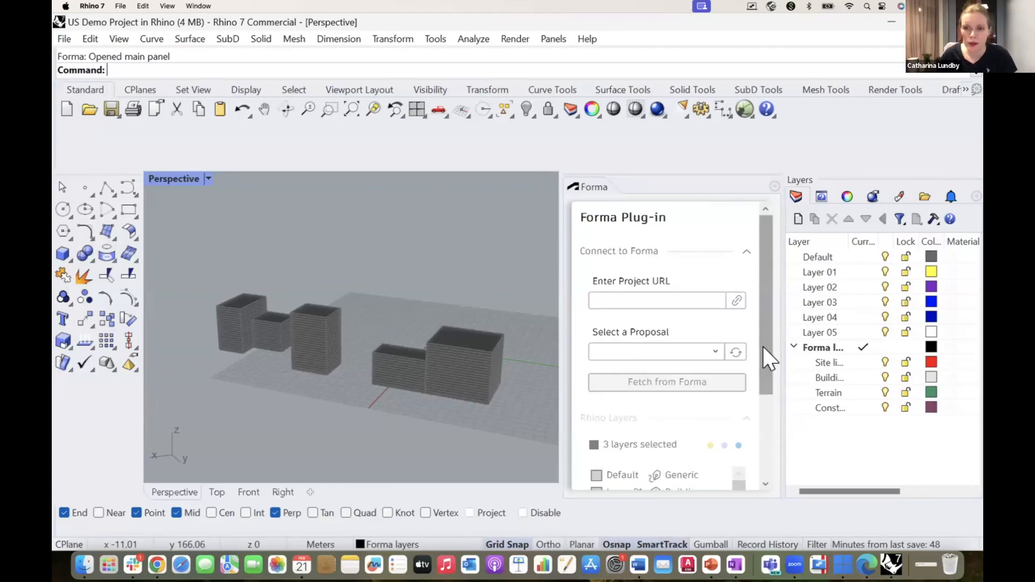
scroll(769, 345, "down", 2)
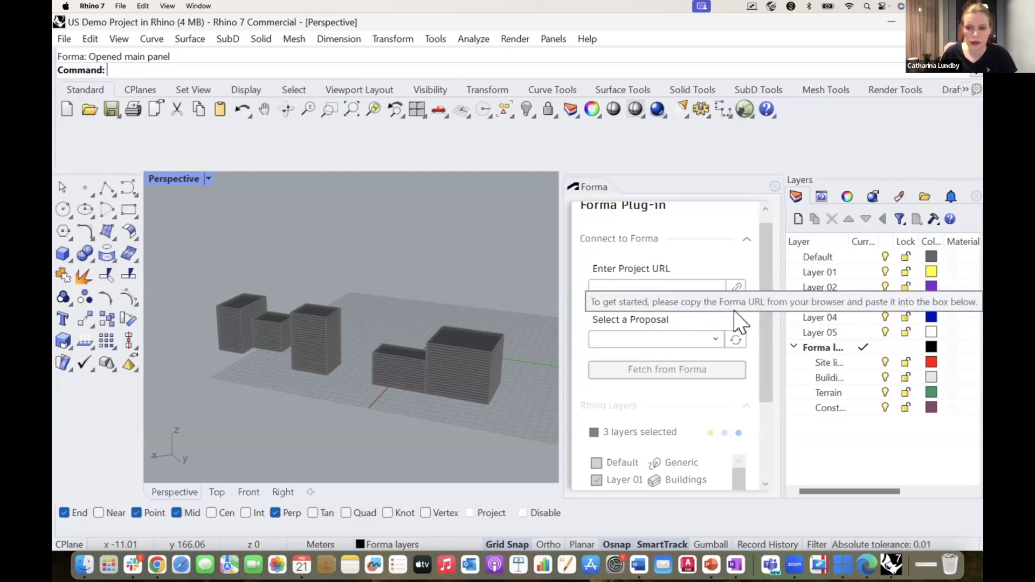
- Copy the Forma project's web address from Microsoft Edge and enter it as the project URL in Rhino's Forma plug-in
left_click(865, 566)
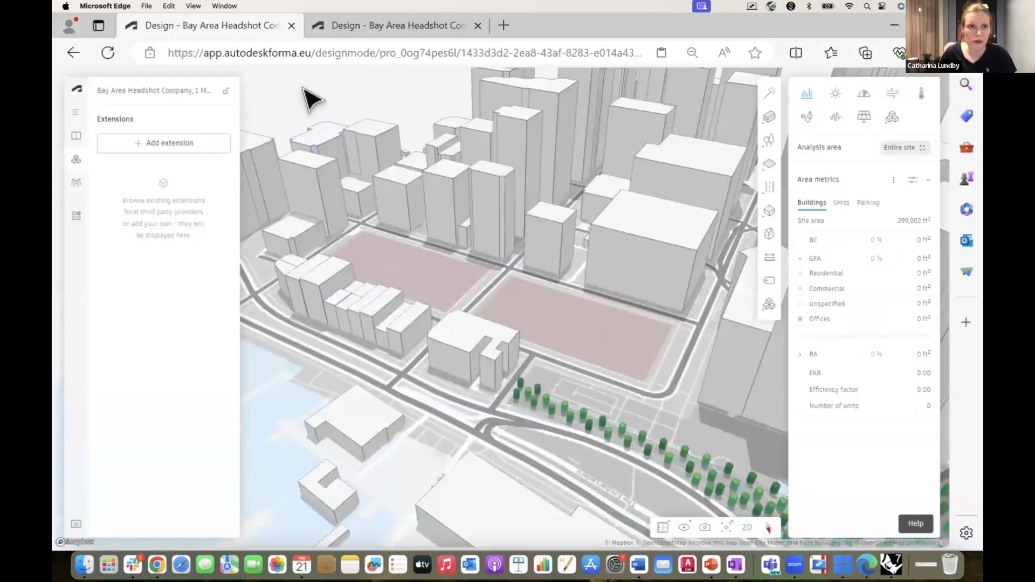
left_click(286, 53)
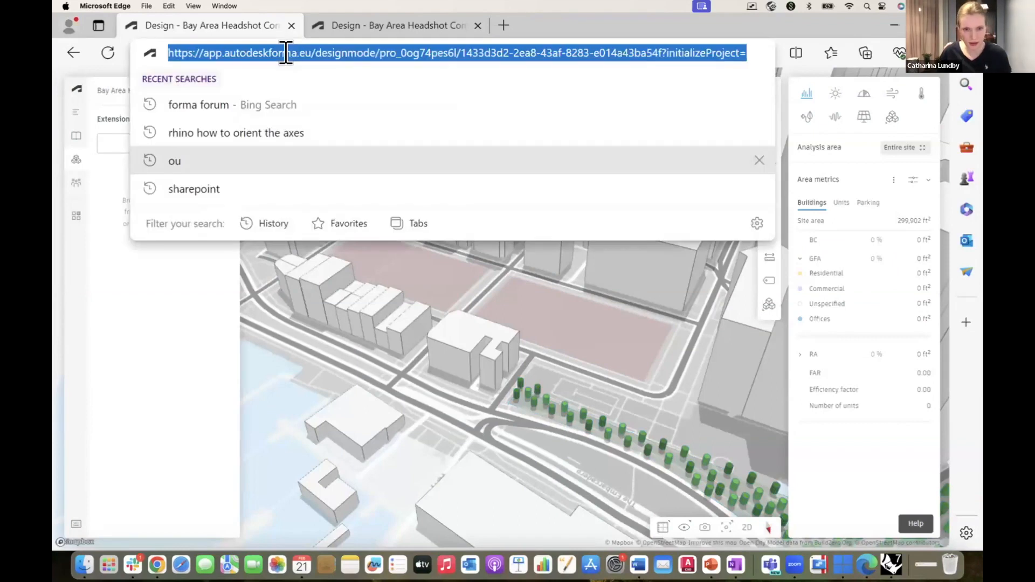
left_click(443, 452)
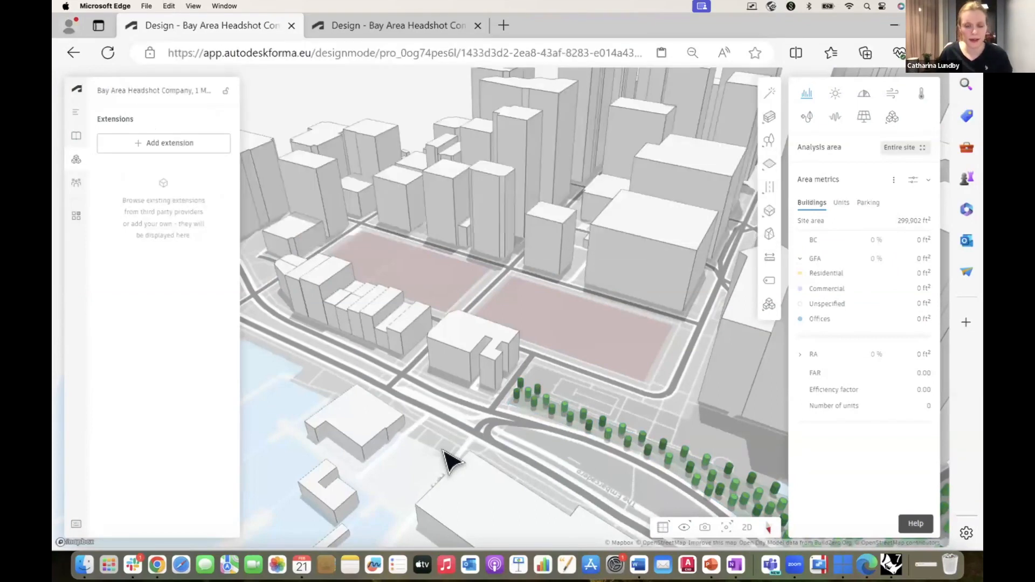
left_click(887, 566)
left_click(711, 289)
key("cmd+v")
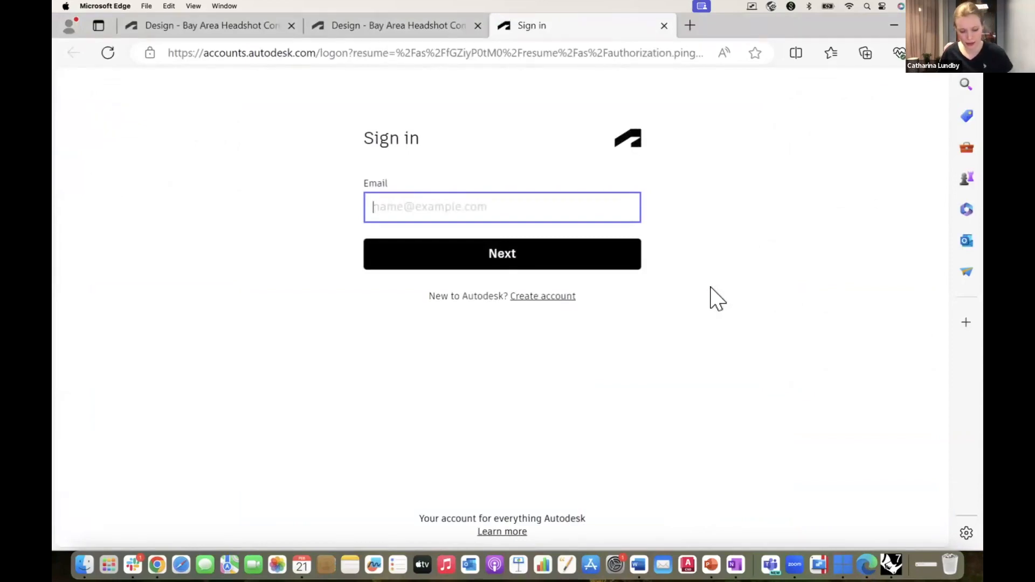
- Sign in to Autodesk with the account's e-mail address to connect the plug-in to Forma, and return to Rhino
type("catha")
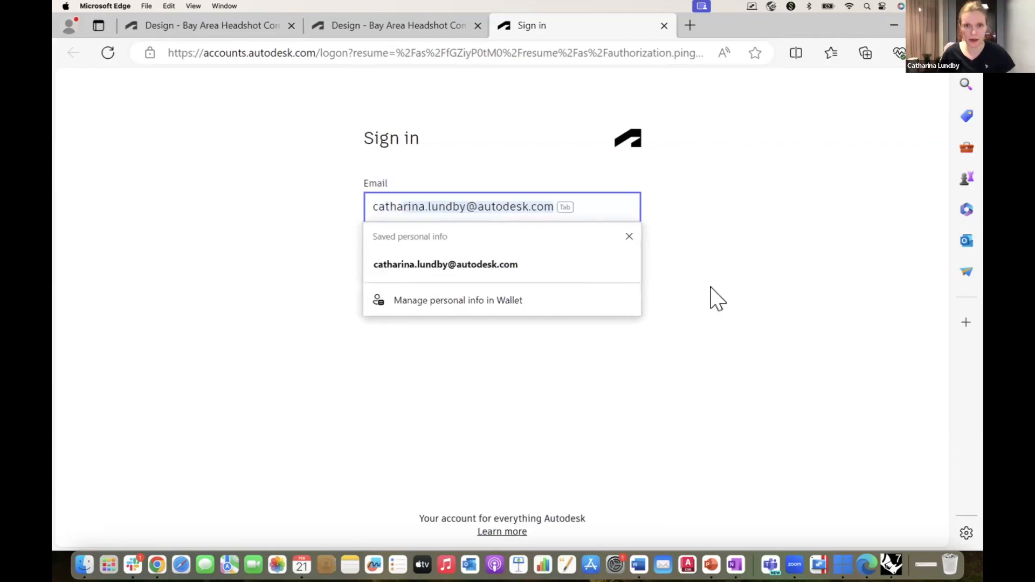
left_click(544, 205)
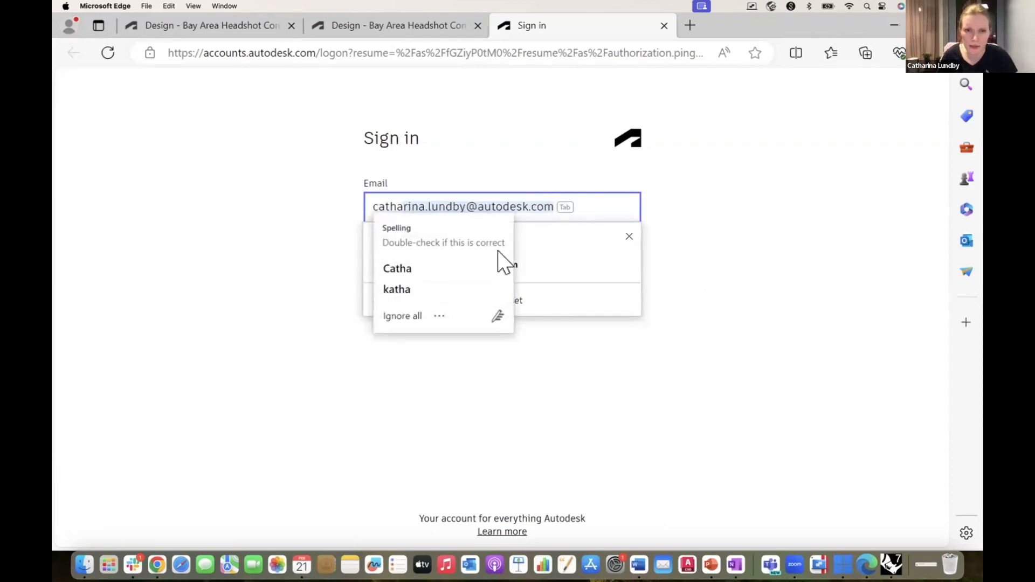
left_click(586, 261)
left_click(600, 263)
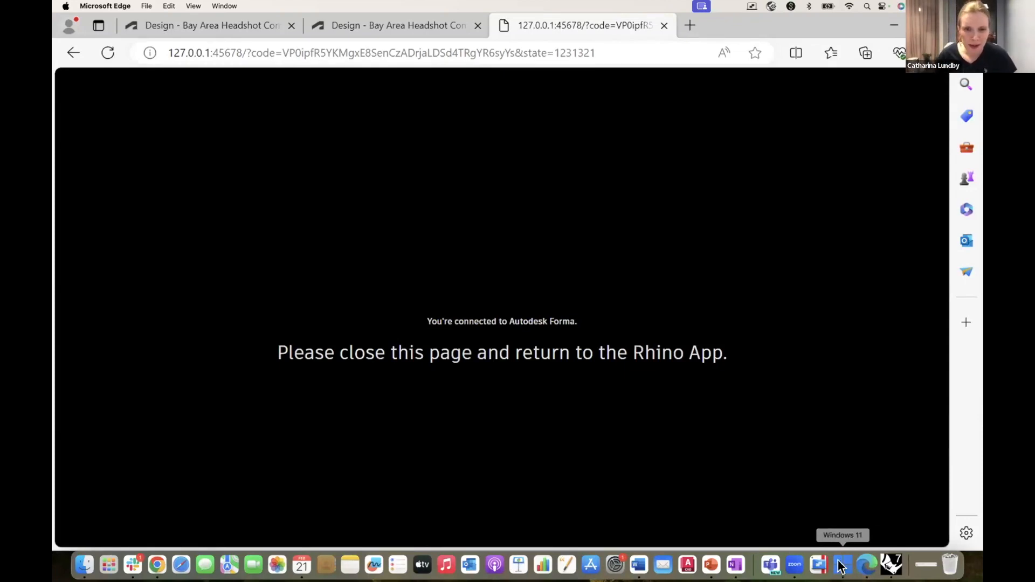
left_click(892, 565)
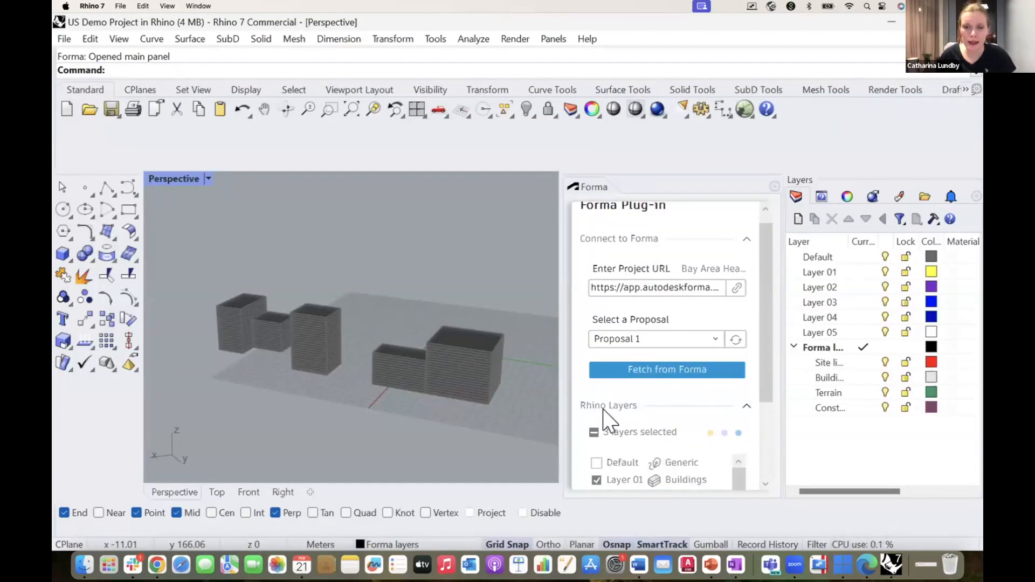
- Examine the plug-in's available proposals and the category and function assigned to each Rhino layer
scroll(576, 372, "down", 3)
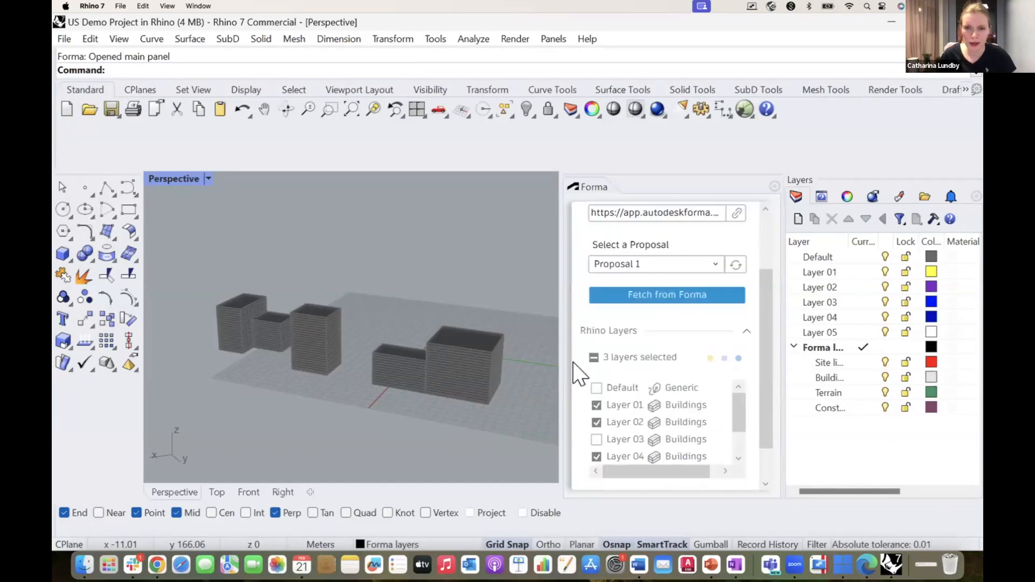
scroll(576, 373, "up", 2)
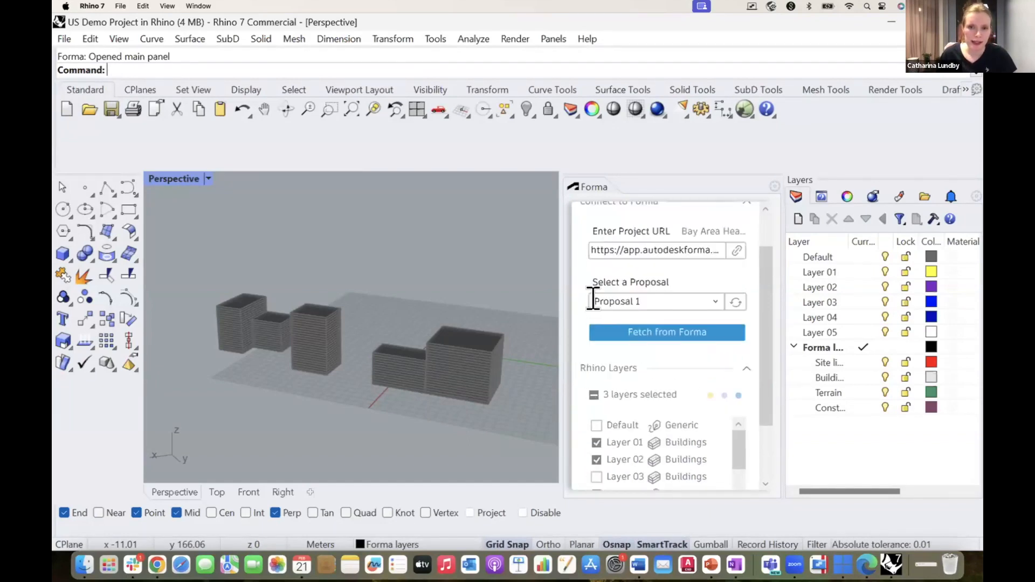
left_click(716, 302)
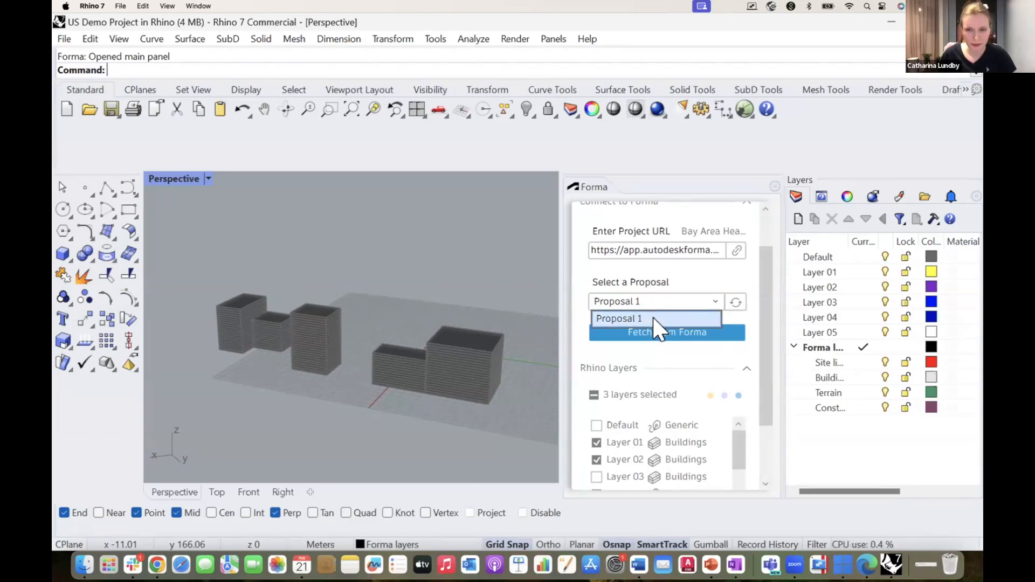
left_click(571, 327)
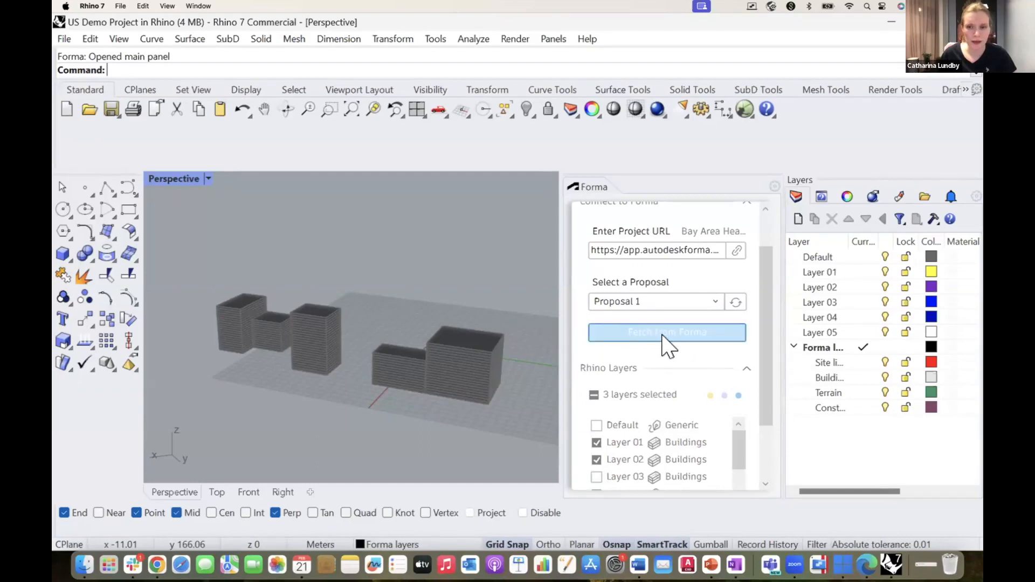
scroll(673, 399, "down", 3)
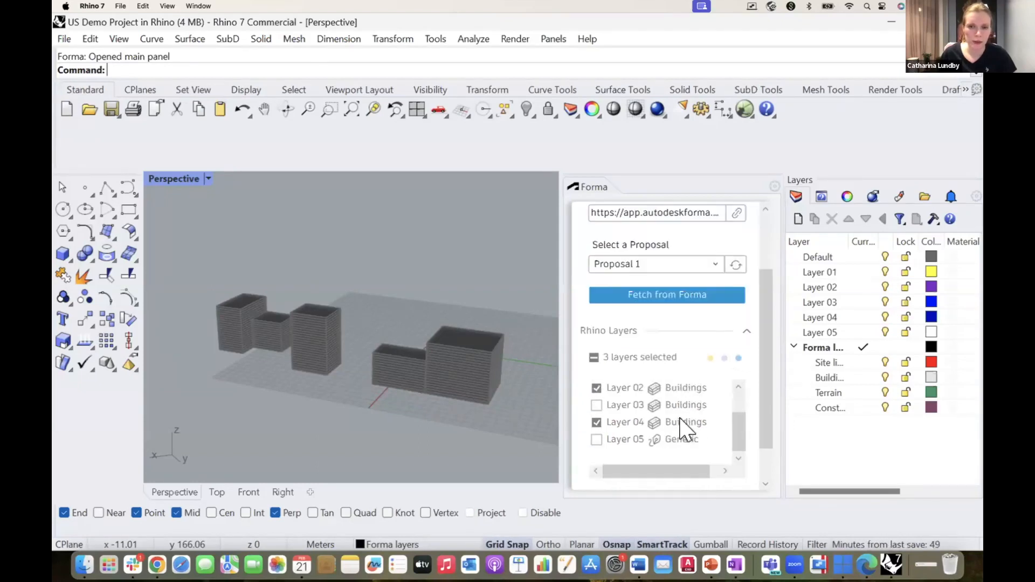
scroll(683, 429, "up", 1)
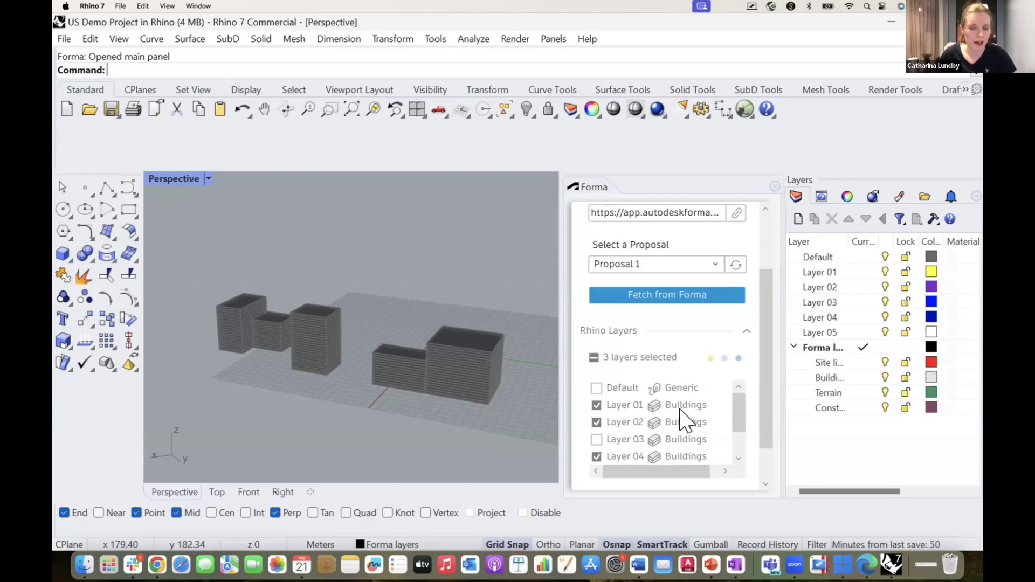
left_click_drag(684, 472, 723, 407)
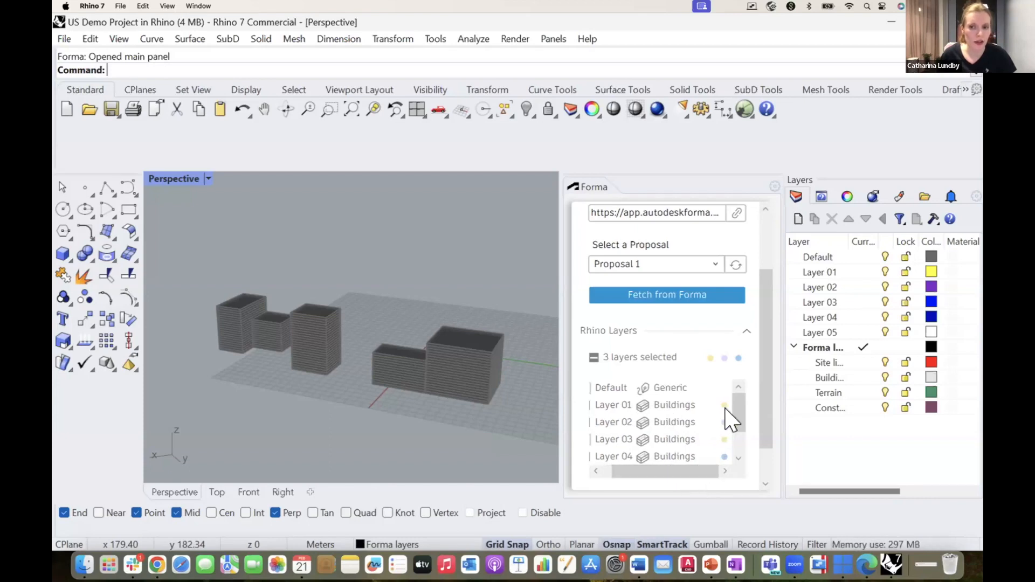
left_click_drag(689, 473, 663, 473)
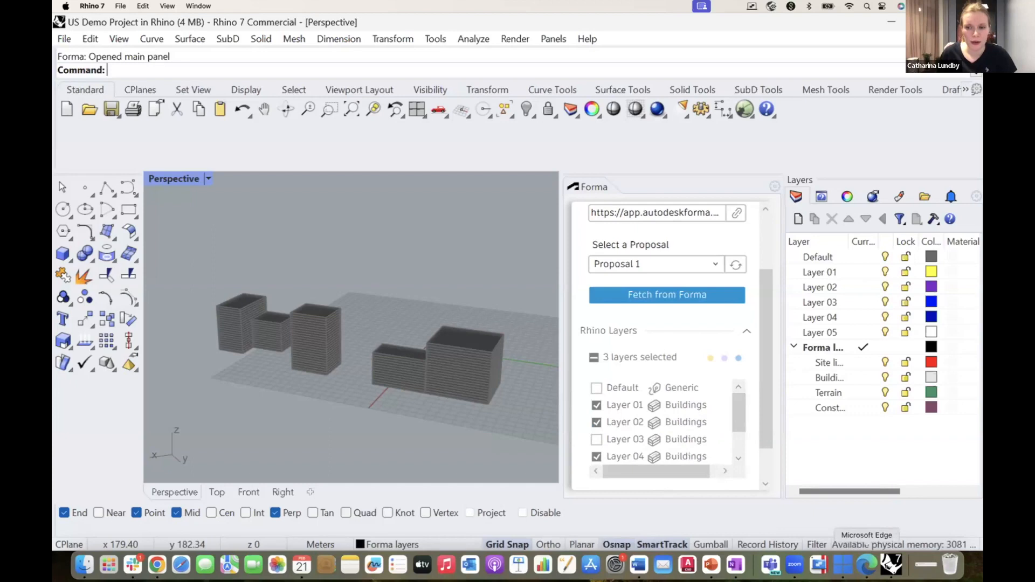
- Switch to the Forma project in Microsoft Edge and add a second proposal from the navigator
left_click(867, 564)
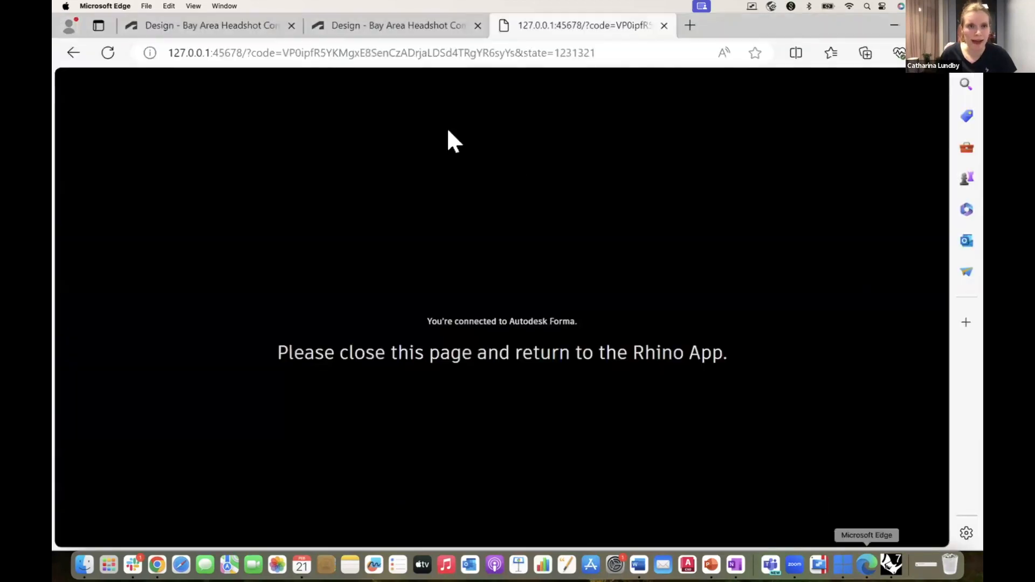
left_click(197, 31)
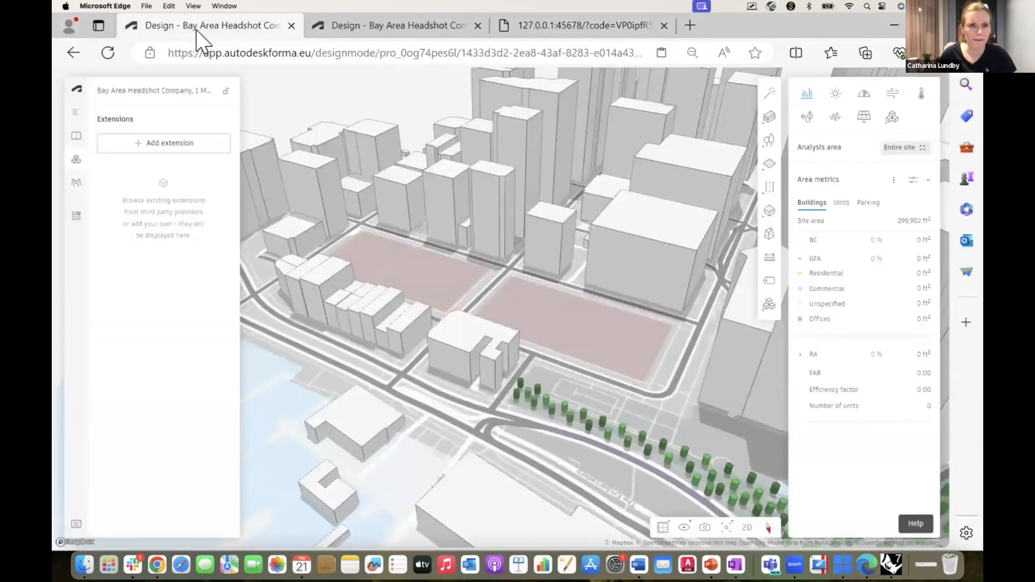
left_click(75, 112)
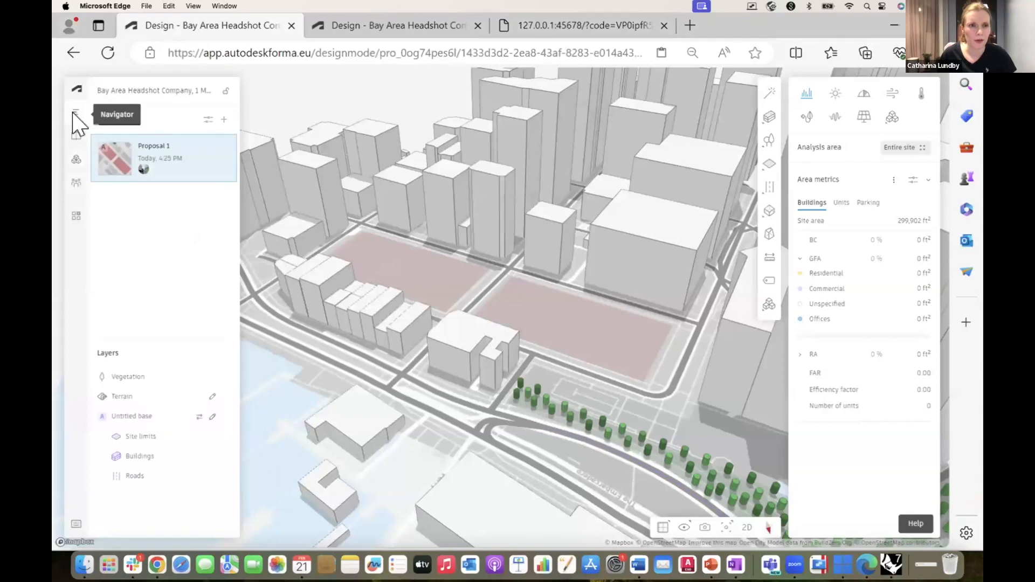
left_click(223, 120)
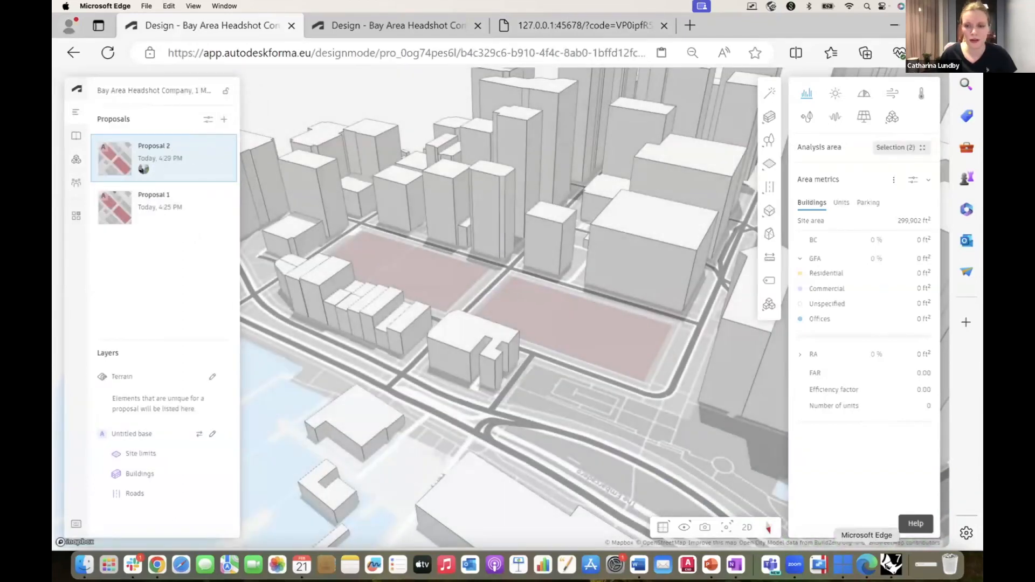
- Return to Rhino 7, refresh the plug-in's proposal list, and keep Proposal 1 as the selected proposal
left_click(890, 565)
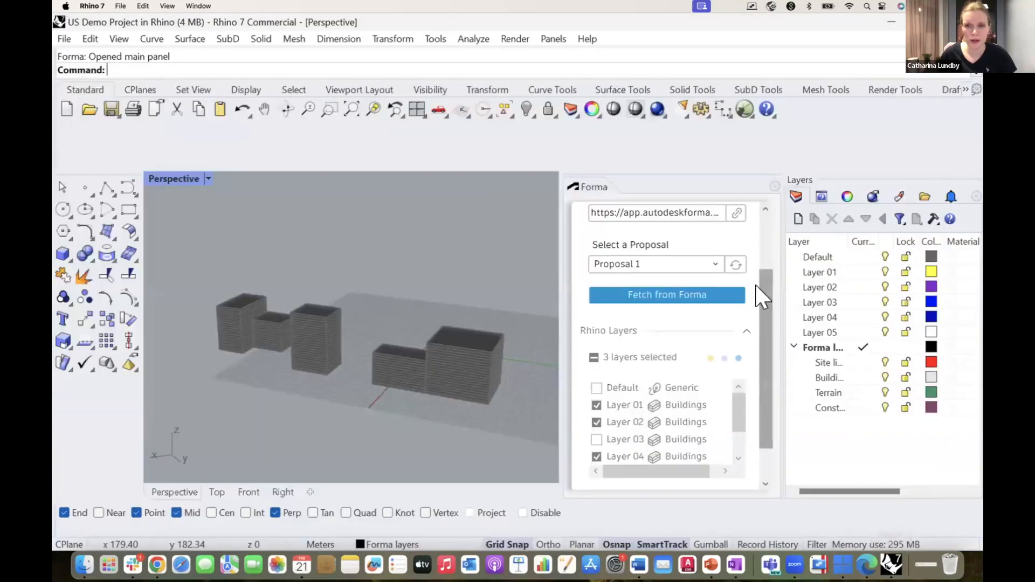
left_click(735, 265)
left_click(721, 265)
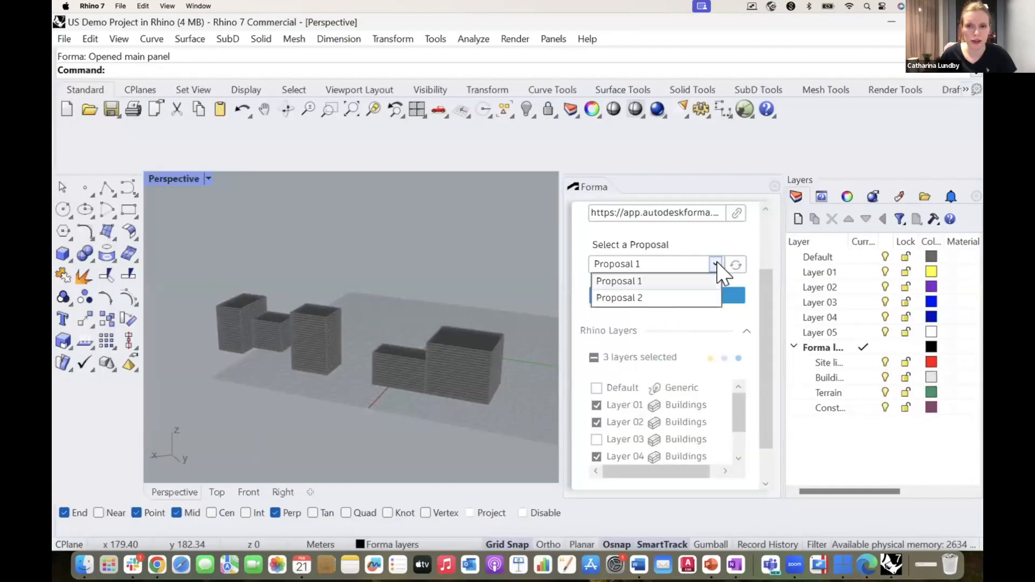
left_click(588, 317)
left_click(655, 298)
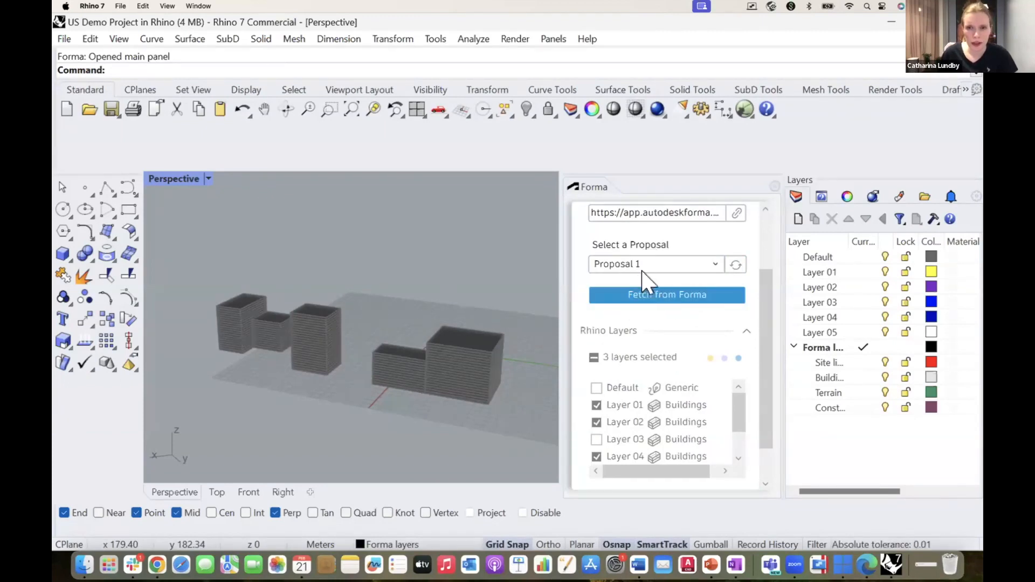
- Fetch Proposal 1 from Forma into Rhino, accept the open data attribution, and look over the surroundings
left_click(672, 301)
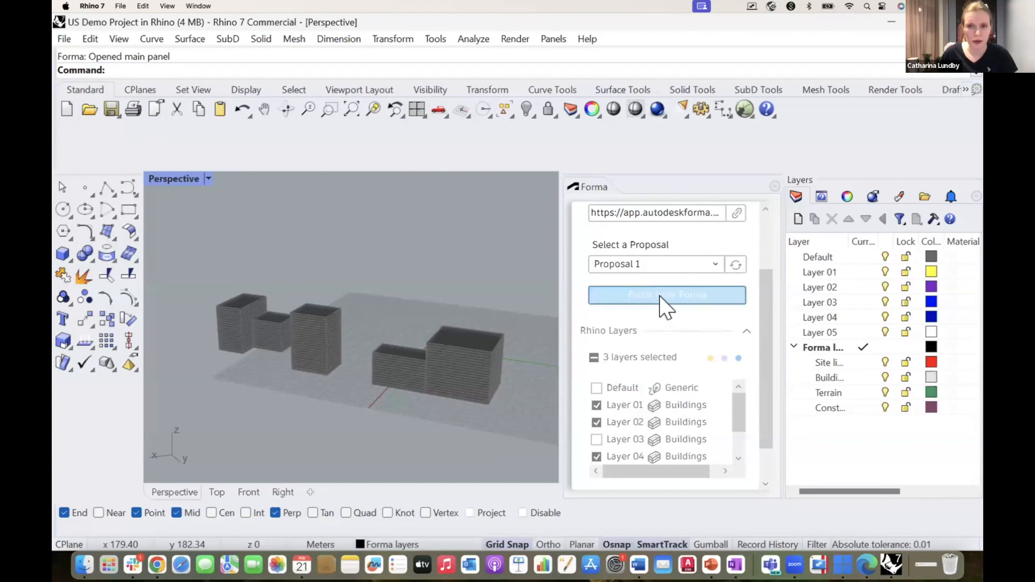
left_click(660, 302)
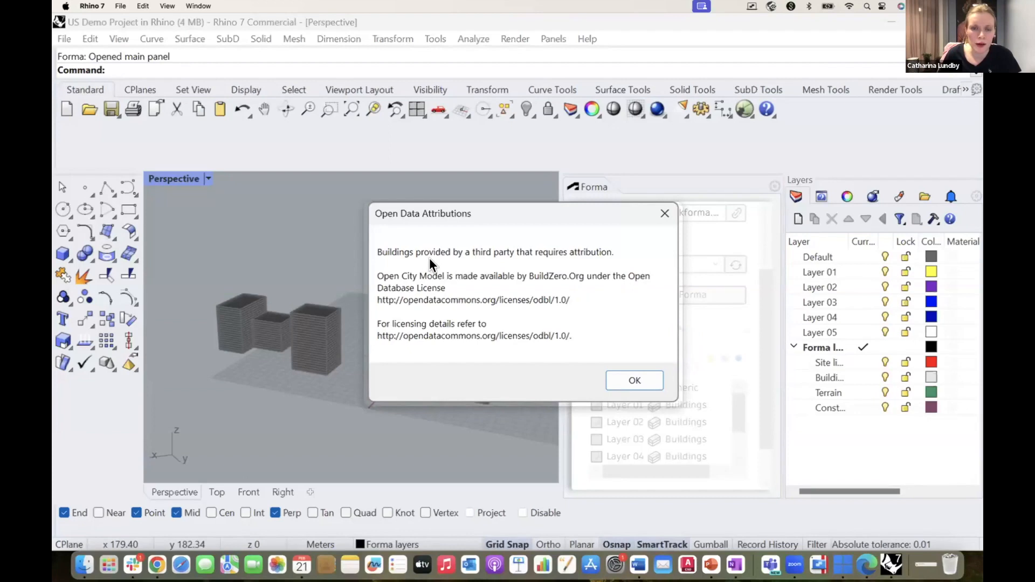
left_click(635, 380)
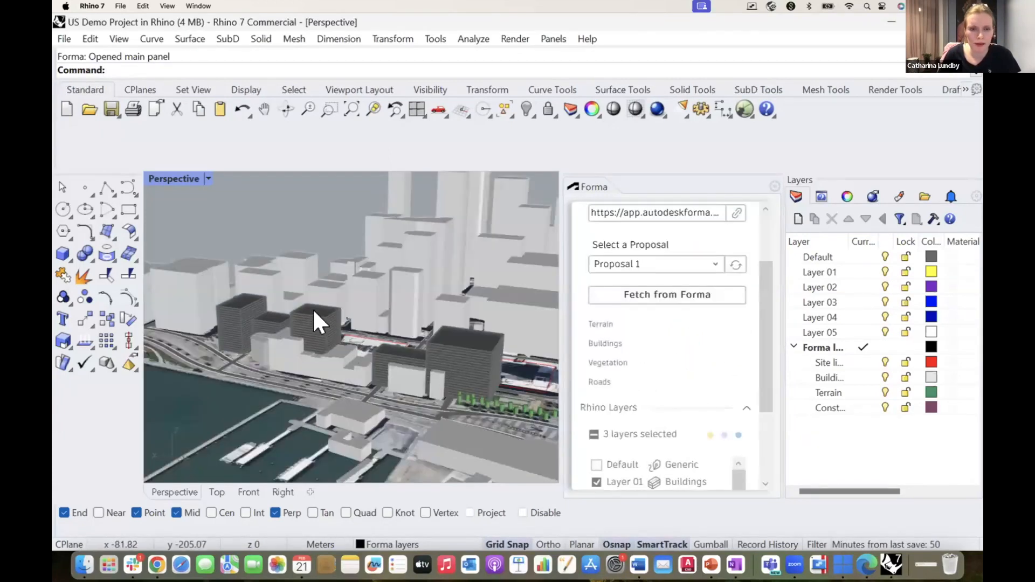
scroll(305, 308, "down", 3)
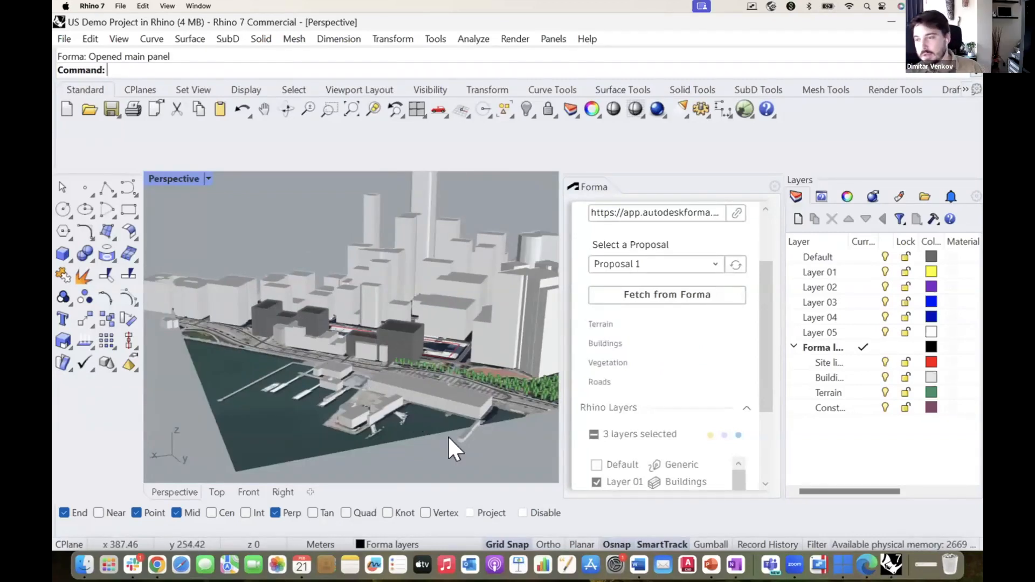
scroll(446, 438, "up", 3)
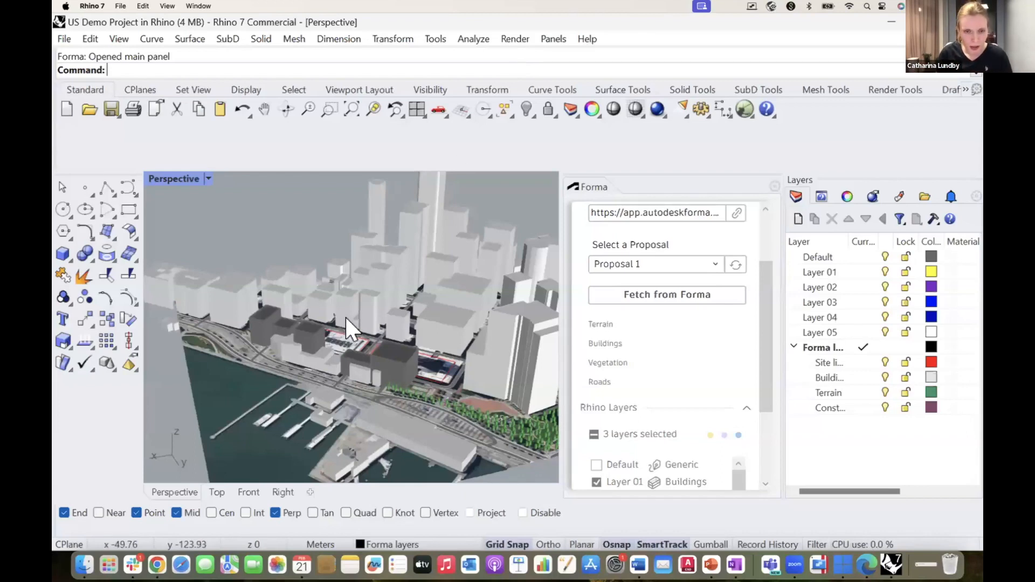
scroll(347, 324, "up", 3)
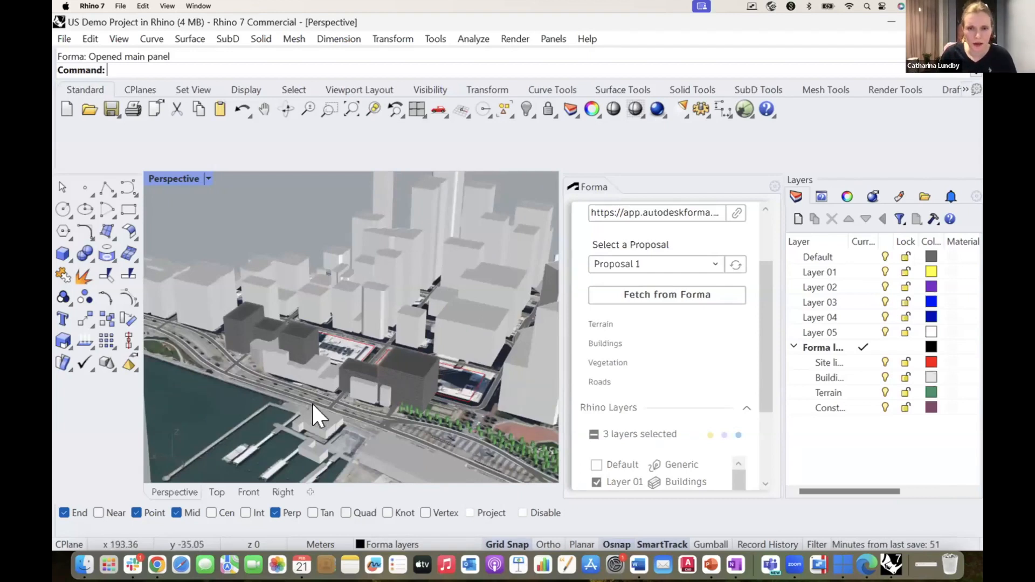
- Widen the Perspective viewport against the Forma panel and lock the Default layer
left_click_drag(776, 399, 812, 399)
right_click_drag(351, 380, 325, 394)
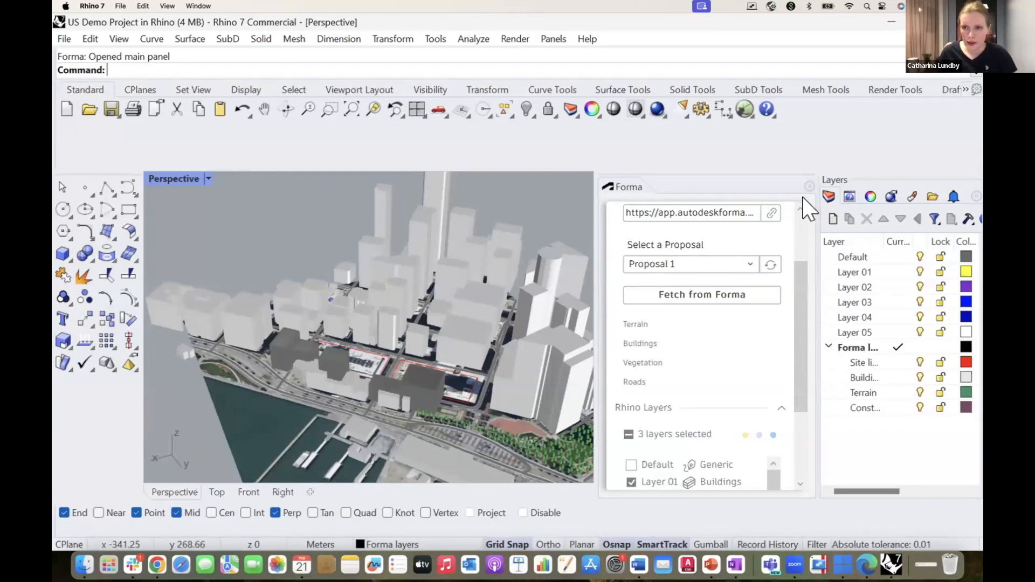
left_click(940, 257)
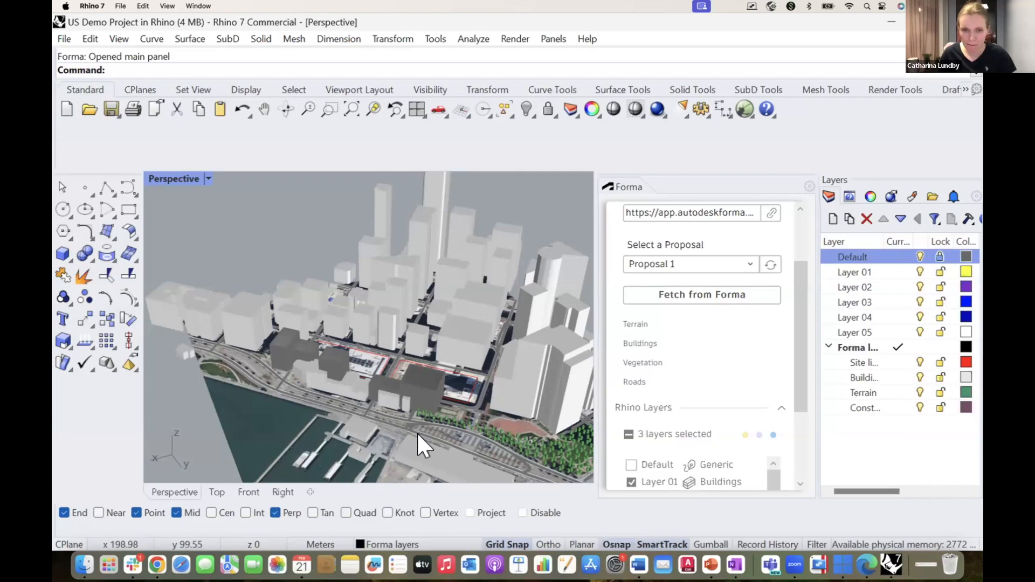
- Move both site limits from their nearest outer corner to the base corner of the taller proposed block so the context aligns with the buildings
left_click_drag(480, 416, 339, 333)
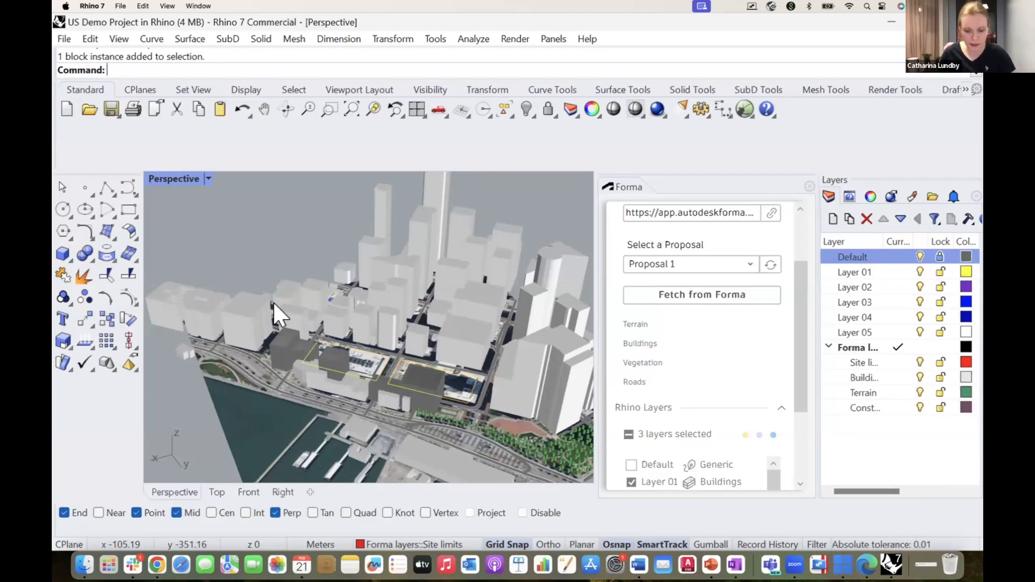
type("Move")
key("Return")
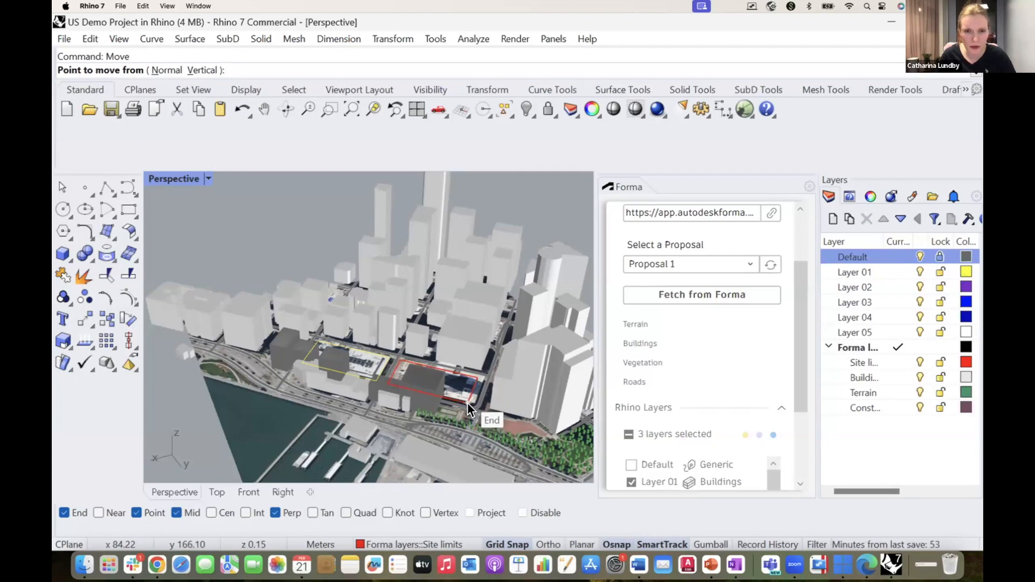
scroll(422, 409, "up", 5)
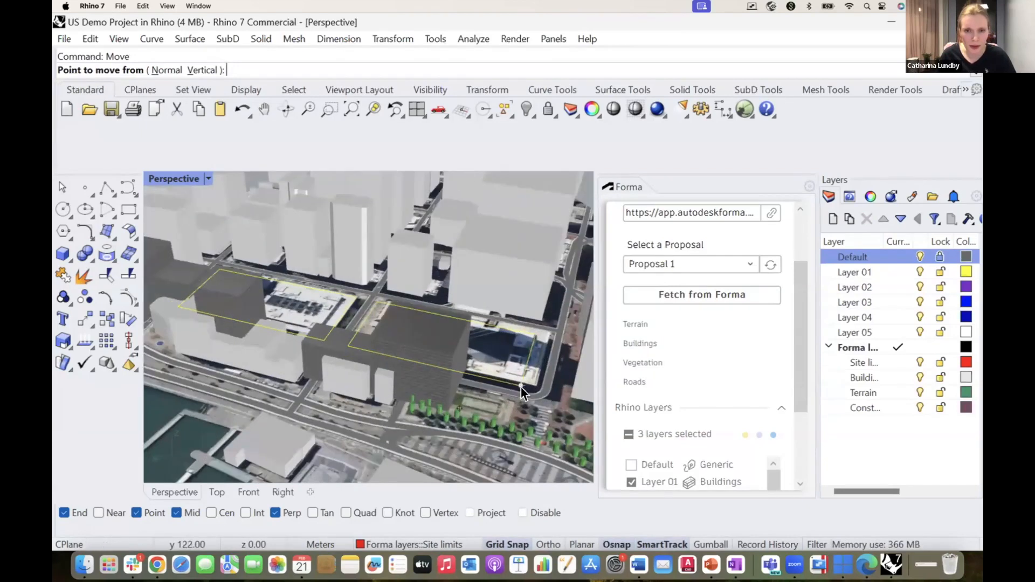
left_click(518, 386)
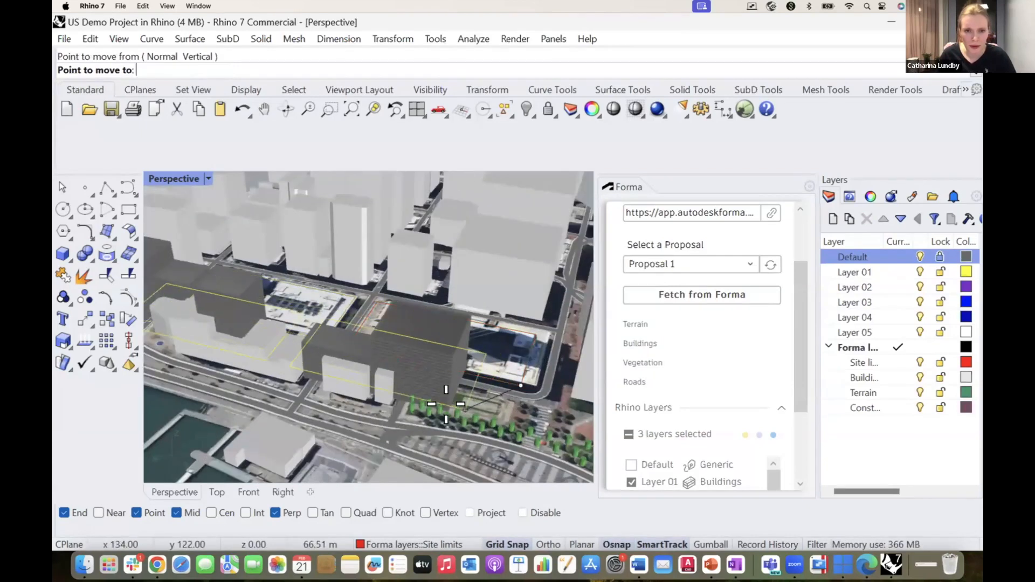
left_click(446, 406)
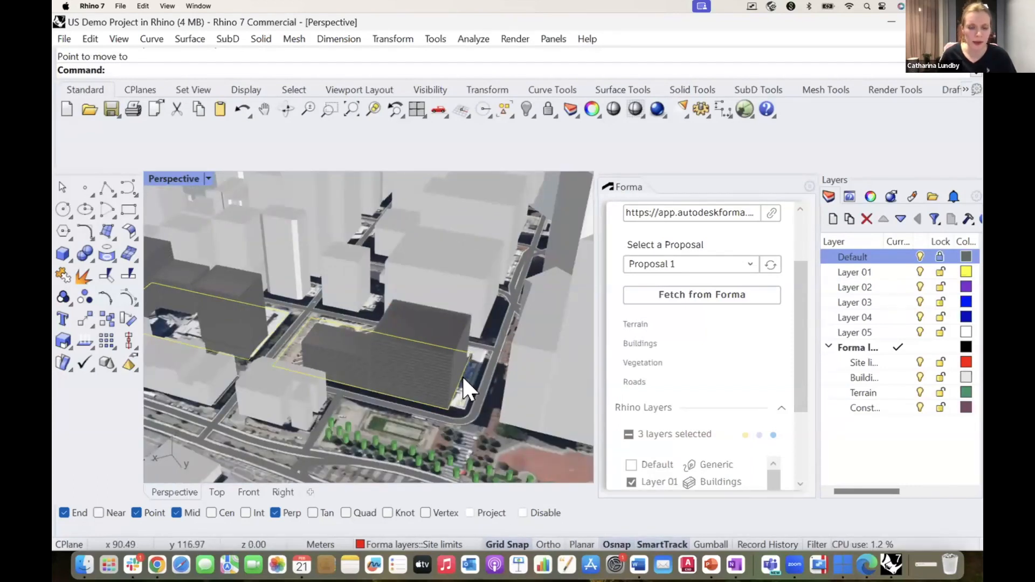
scroll(464, 375, "down", 2)
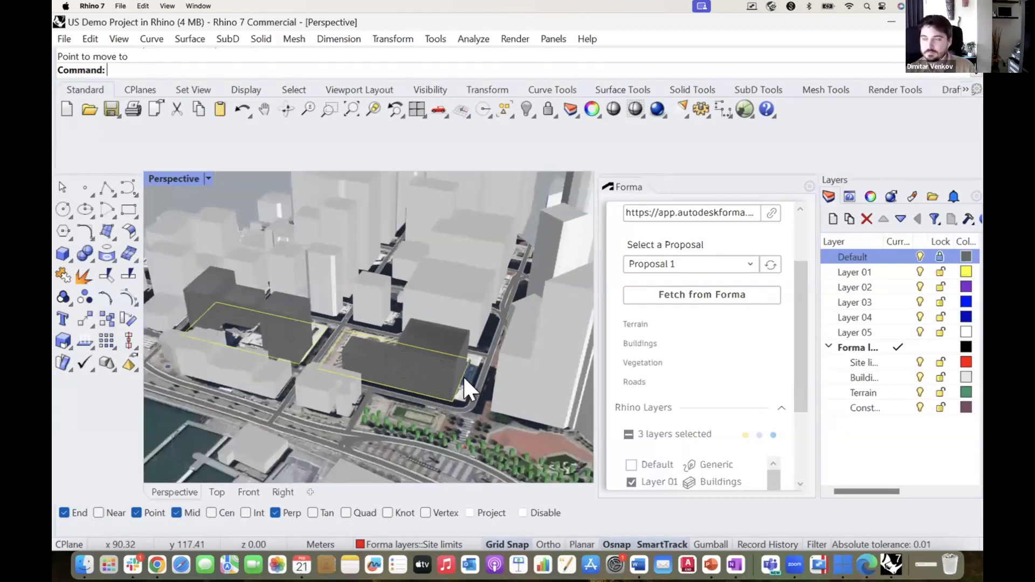
scroll(463, 376, "down", 1)
scroll(463, 375, "down", 1)
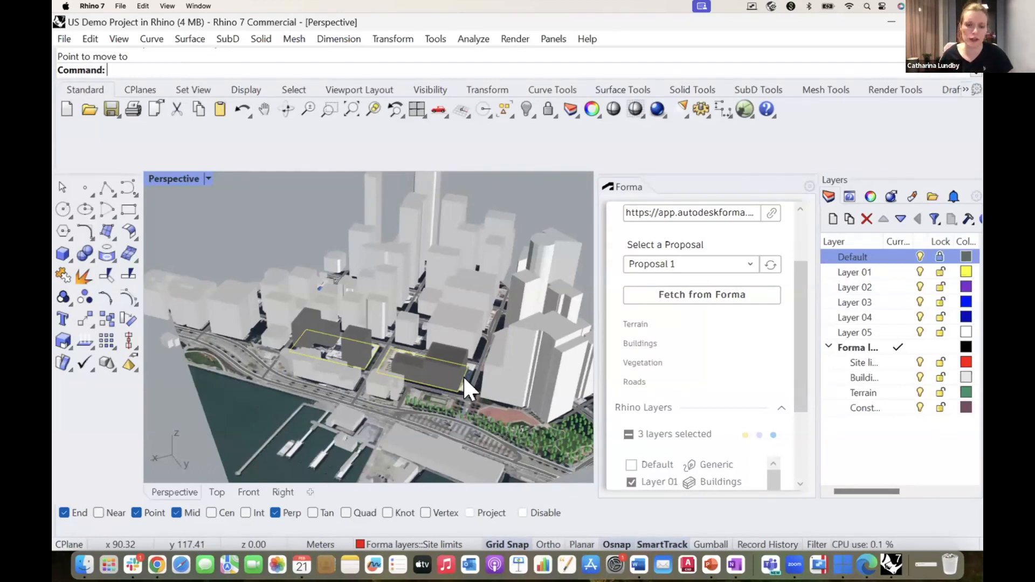
- Bake the fetched buildings and terrain into the Rhino model, accepting the open data attribution
mouse_move(716, 335)
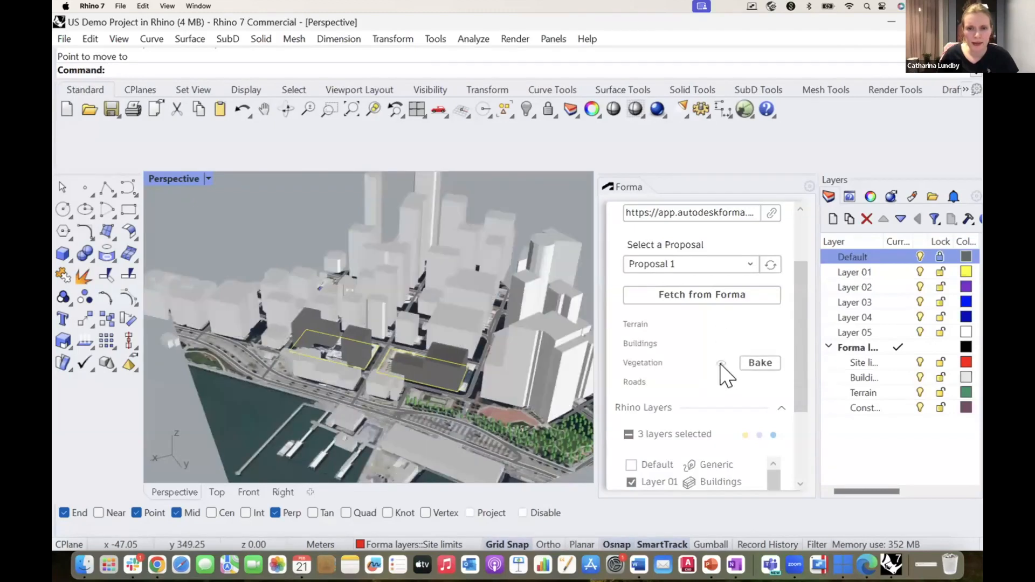
left_click(721, 363)
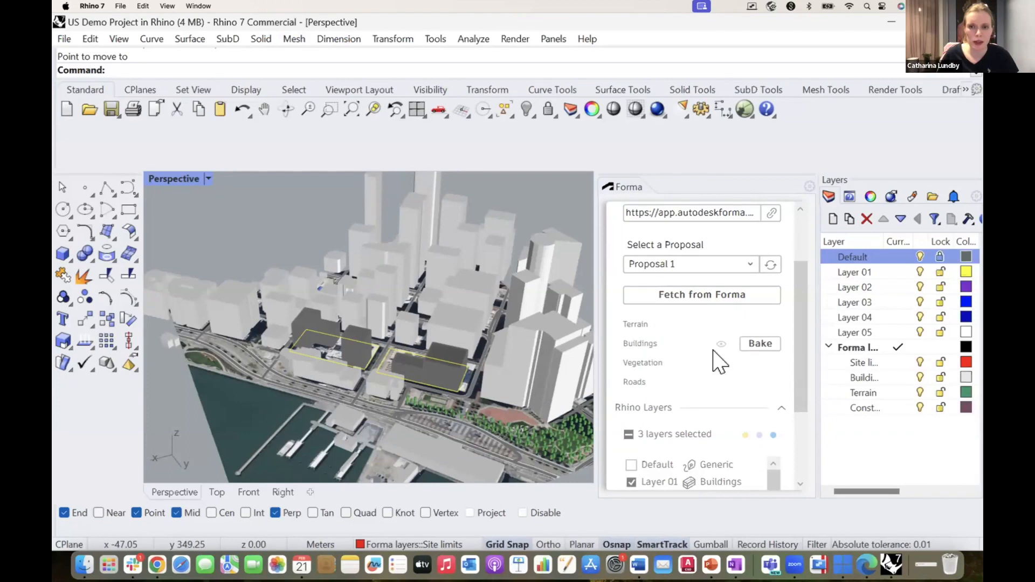
left_click(756, 346)
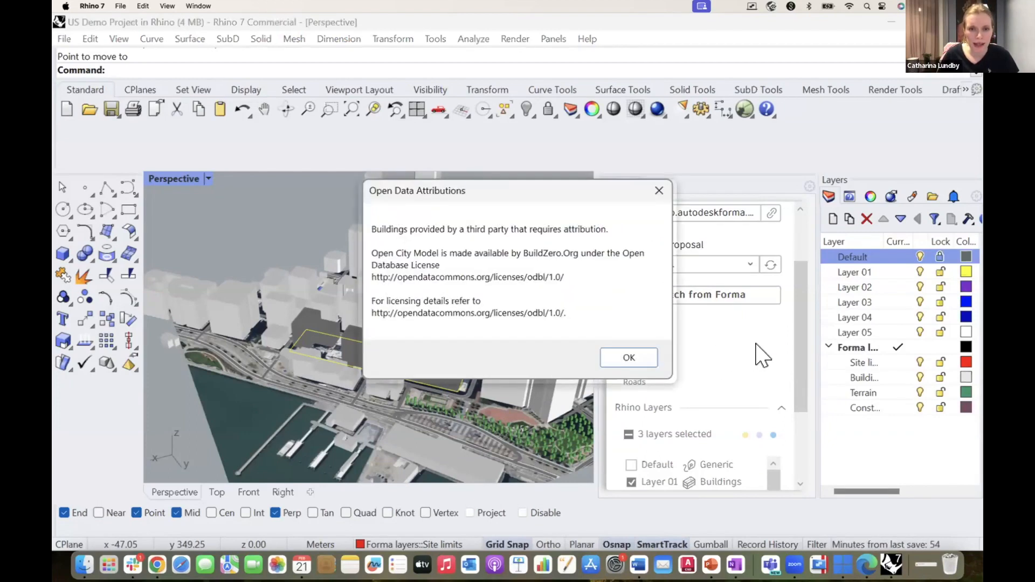
left_click(646, 357)
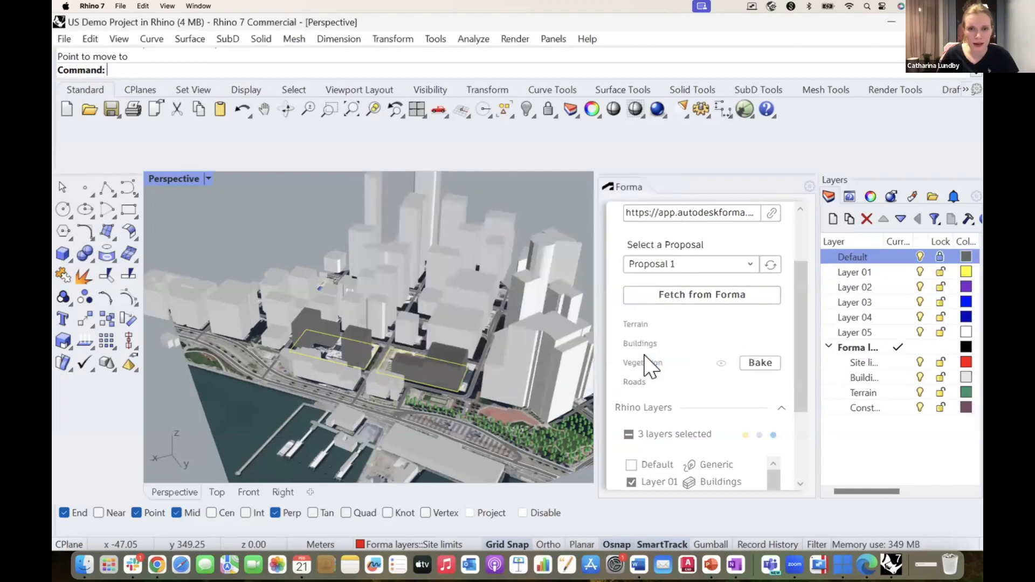
left_click(754, 326)
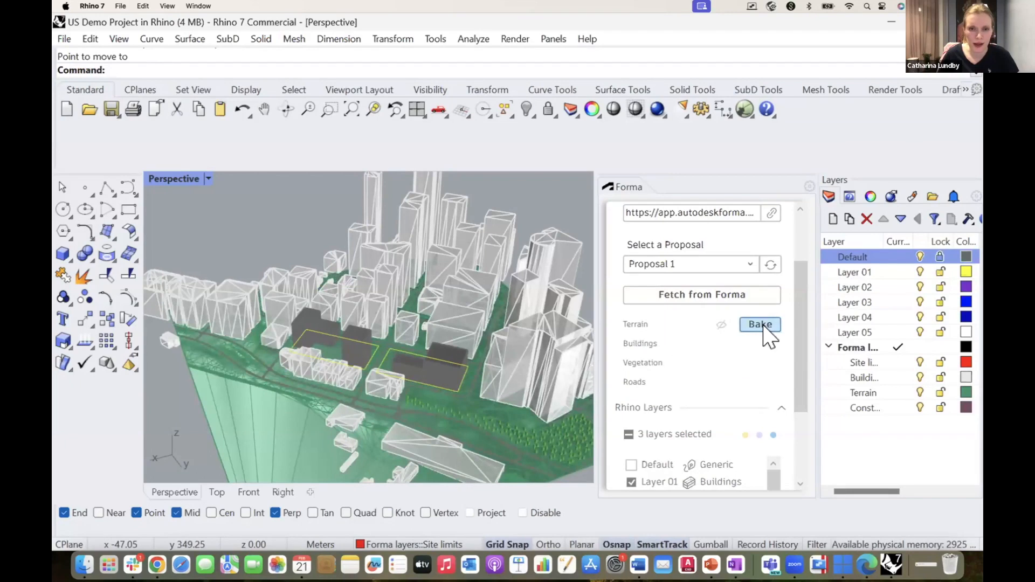
- Lock the Site limits, Buildings, Terrain and Constraints layers under Forma layers, and unlock the Default layer
left_click(205, 219)
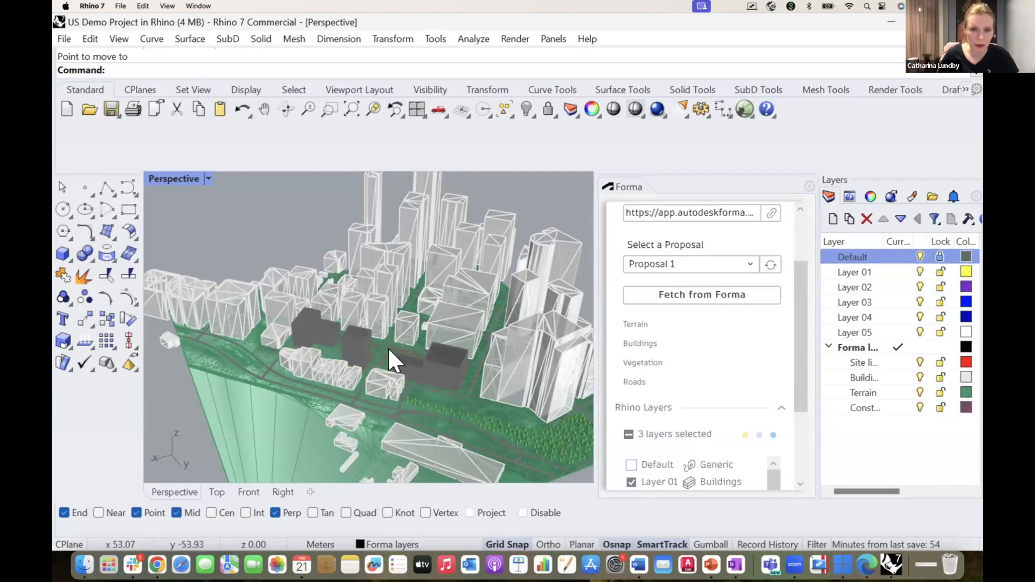
scroll(389, 349, "up", 2)
scroll(388, 350, "up", 3)
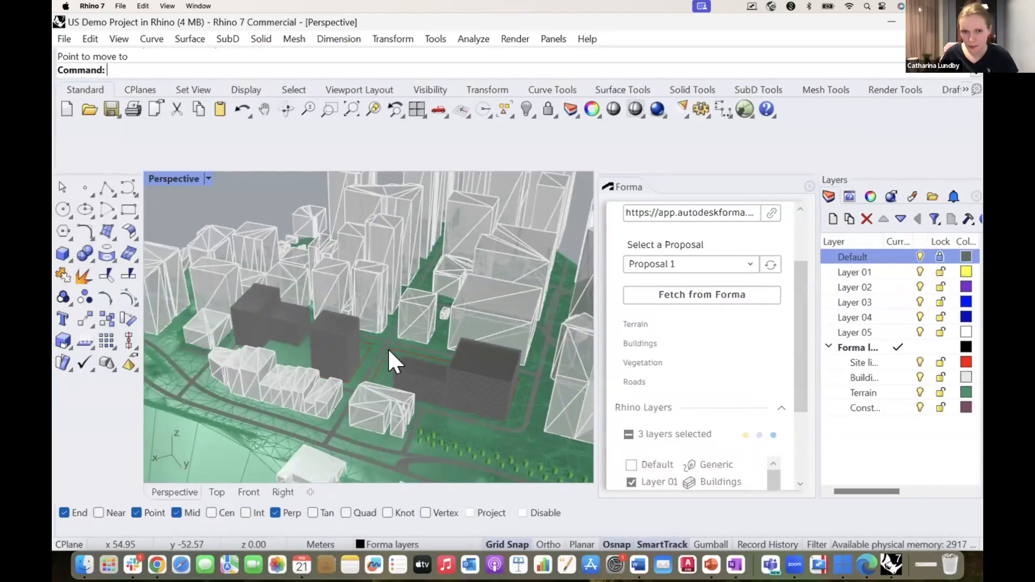
left_click(939, 363)
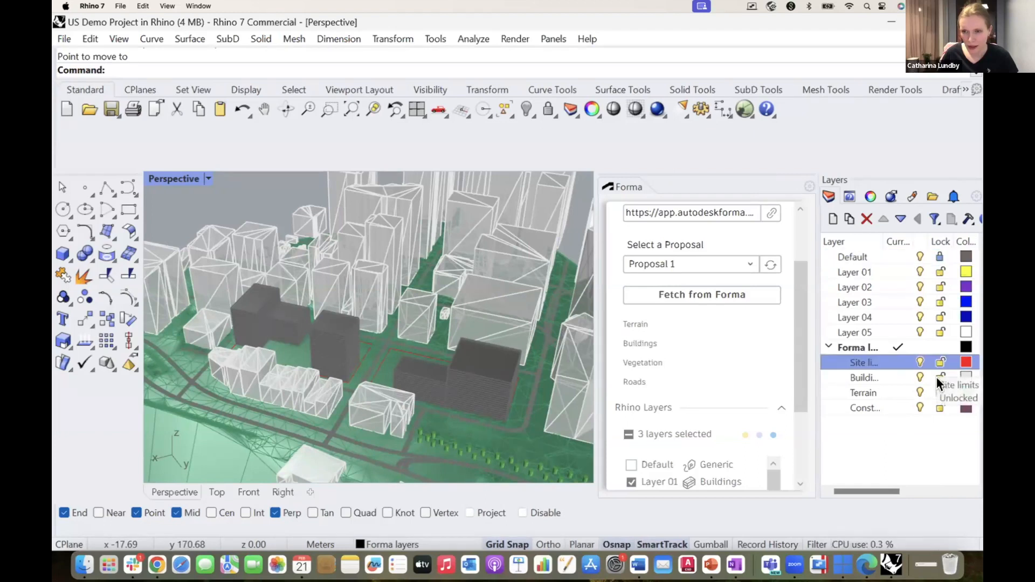
left_click(940, 377)
left_click(939, 392)
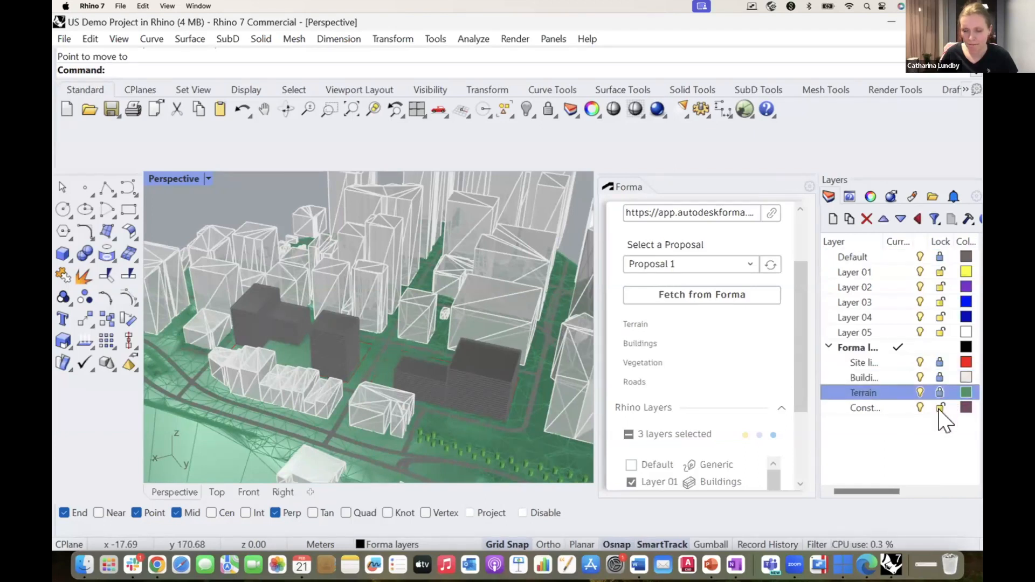
left_click(941, 408)
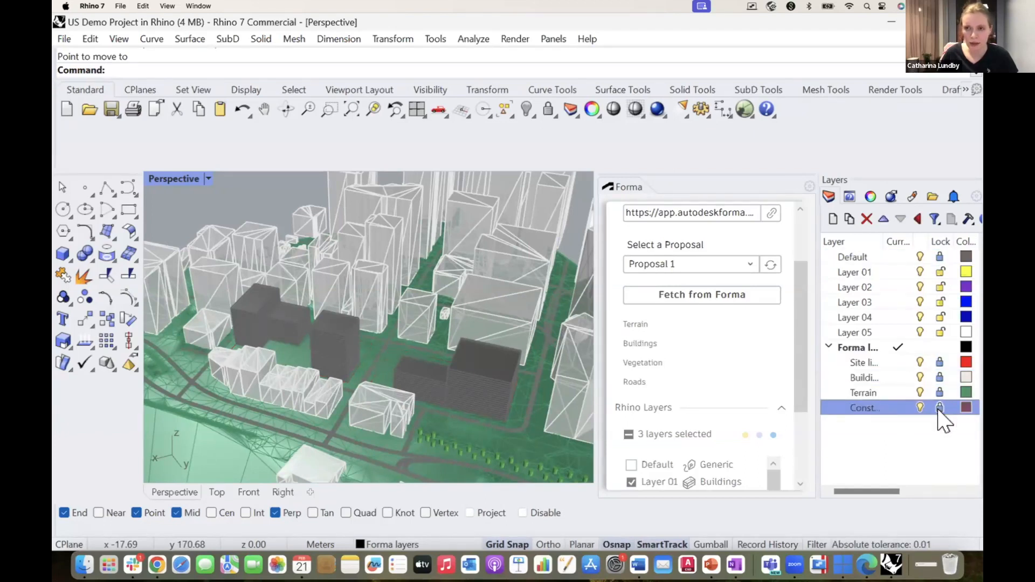
left_click(940, 256)
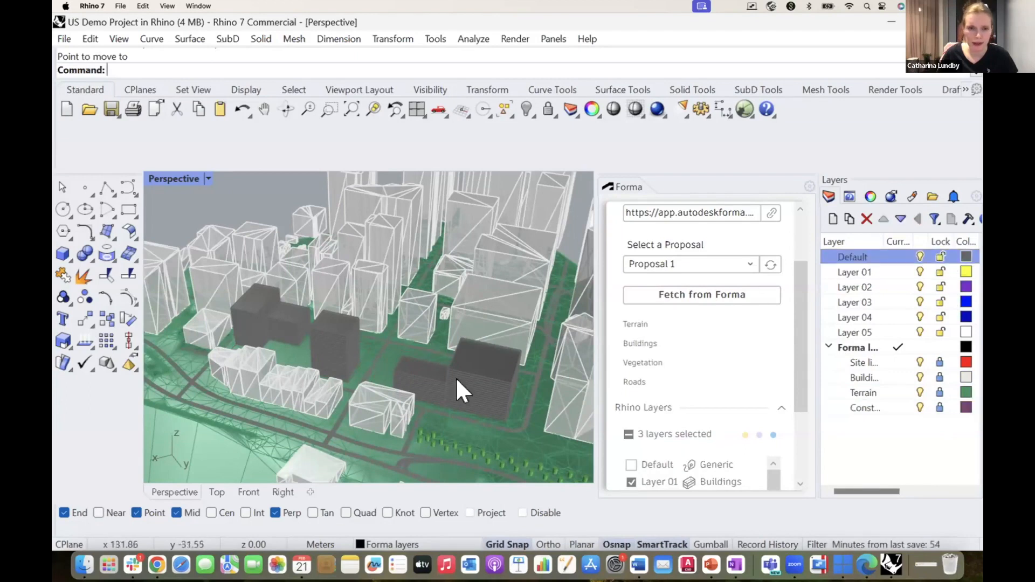
mouse_move(719, 399)
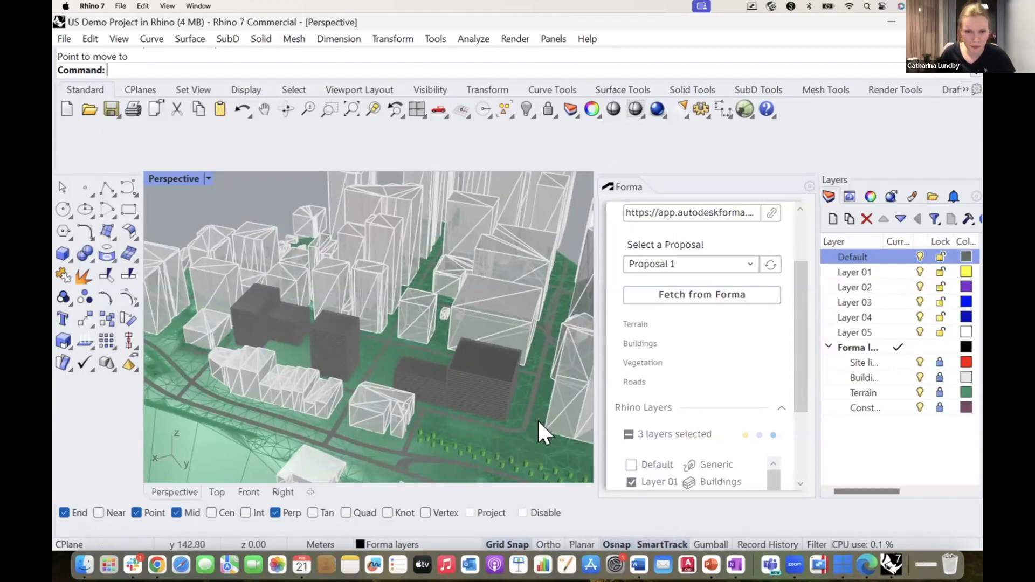
left_click(389, 333)
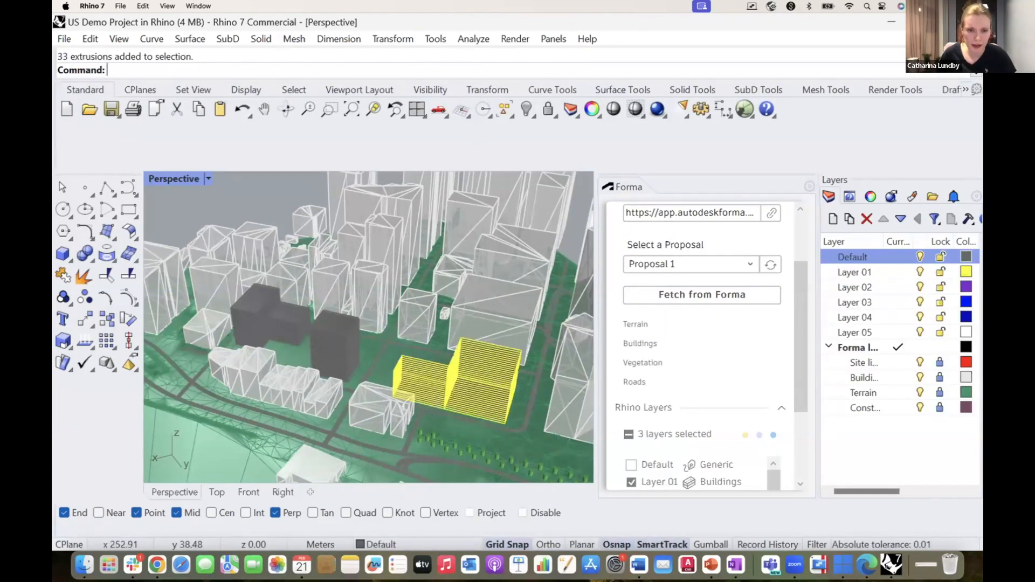
left_click(375, 545)
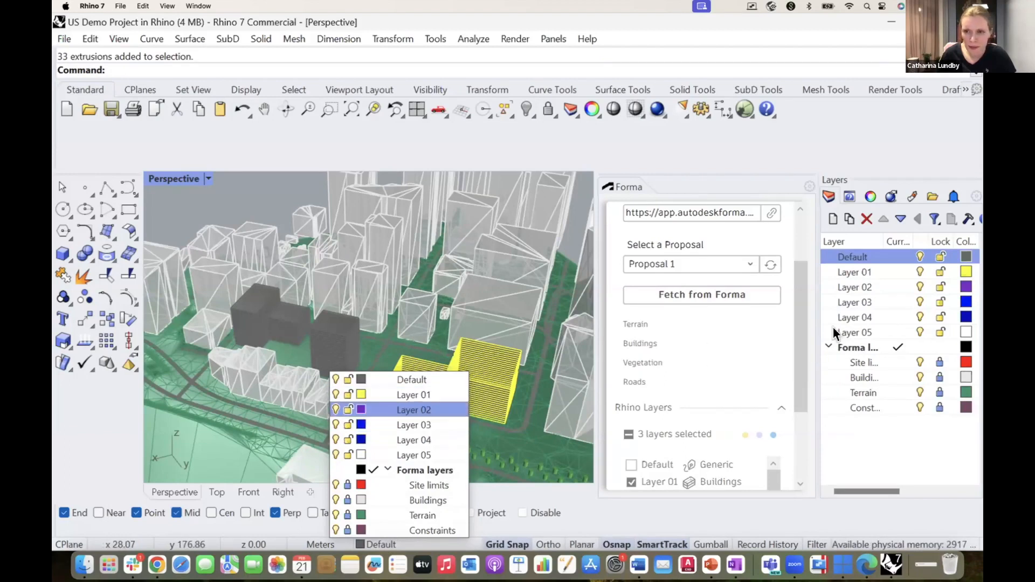
left_click(429, 426)
- Rename Layer 01 as Residential
double_click(852, 273)
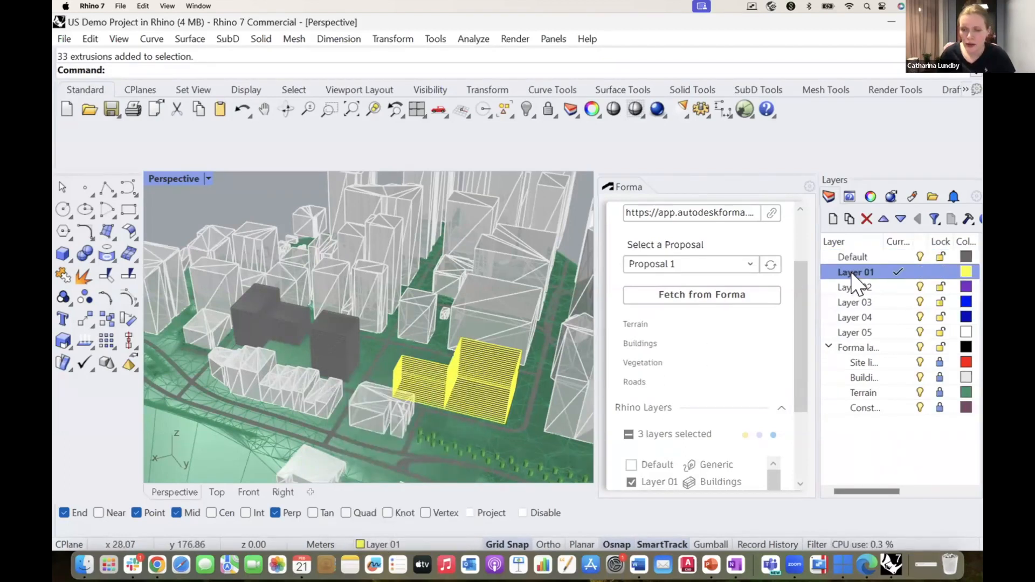
left_click(852, 273)
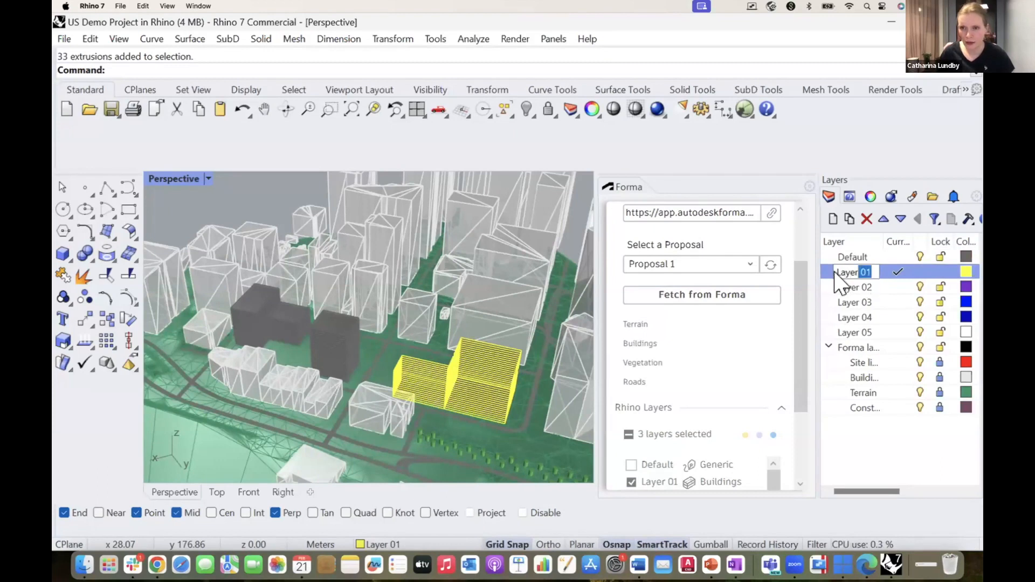
type("Re")
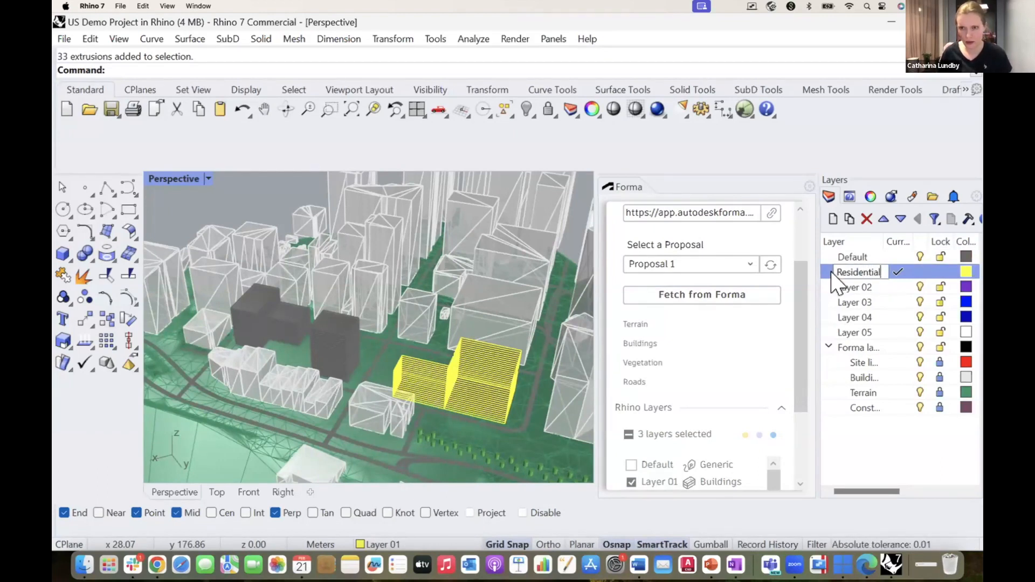
type("sidential")
key("Return")
- Rename Layer 02 as Commercial
double_click(852, 287)
left_click(852, 287)
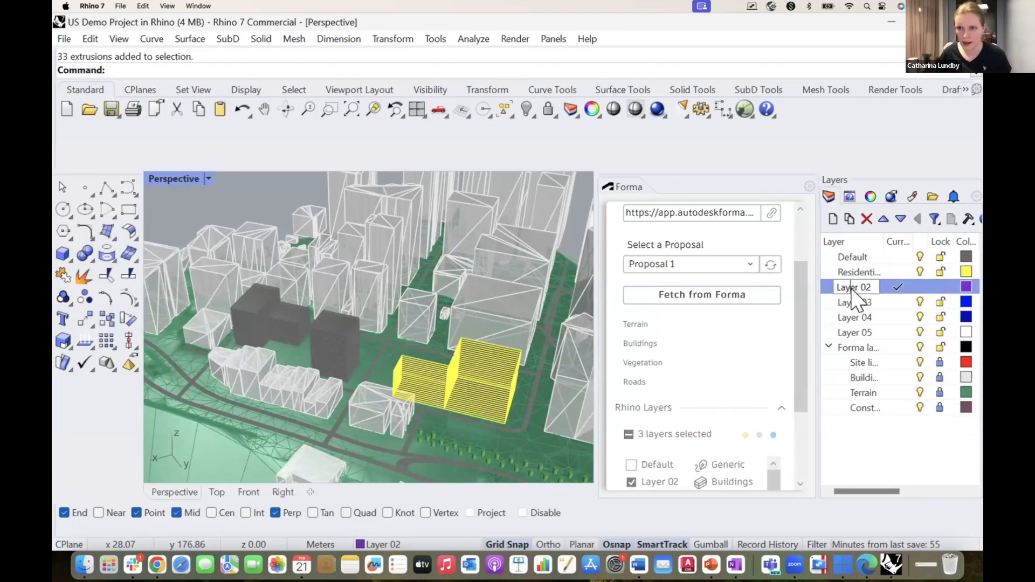
left_click_drag(867, 289, 835, 287)
type("Commercial")
key("Return")
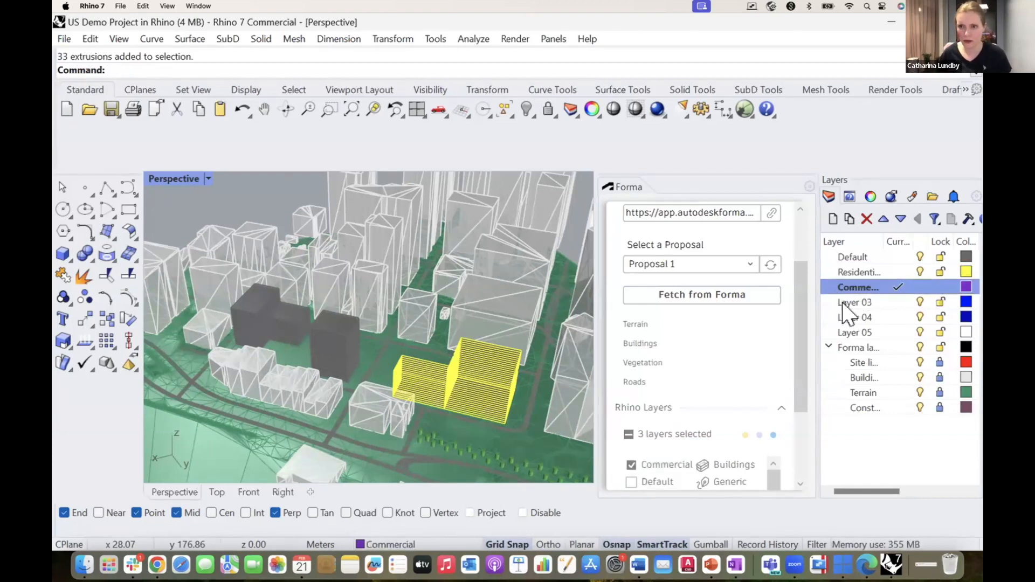
- Make Layer 03 the current layer and rename it as Offices
double_click(854, 302)
type("Offices")
key("Return")
- Assign all floors of the large stepped block beside the tree rows to the Offices layer
left_click(517, 429)
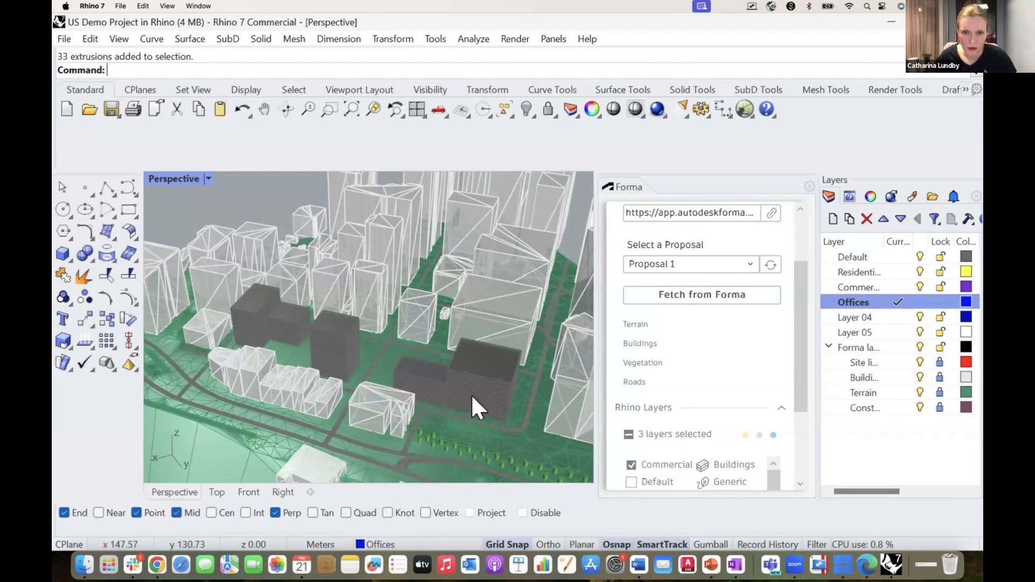
left_click_drag(384, 329, 385, 328)
left_click(362, 543)
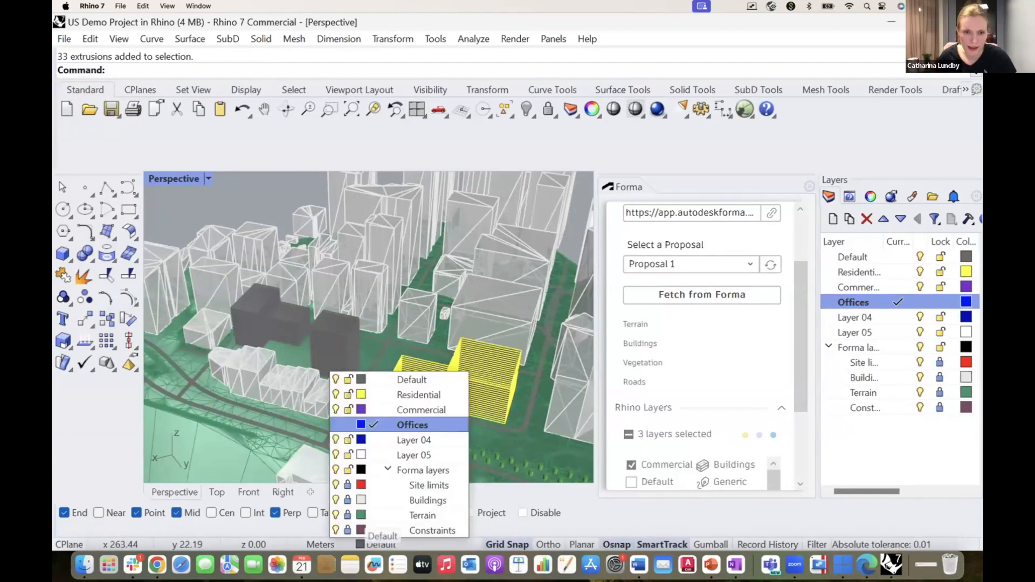
left_click(425, 423)
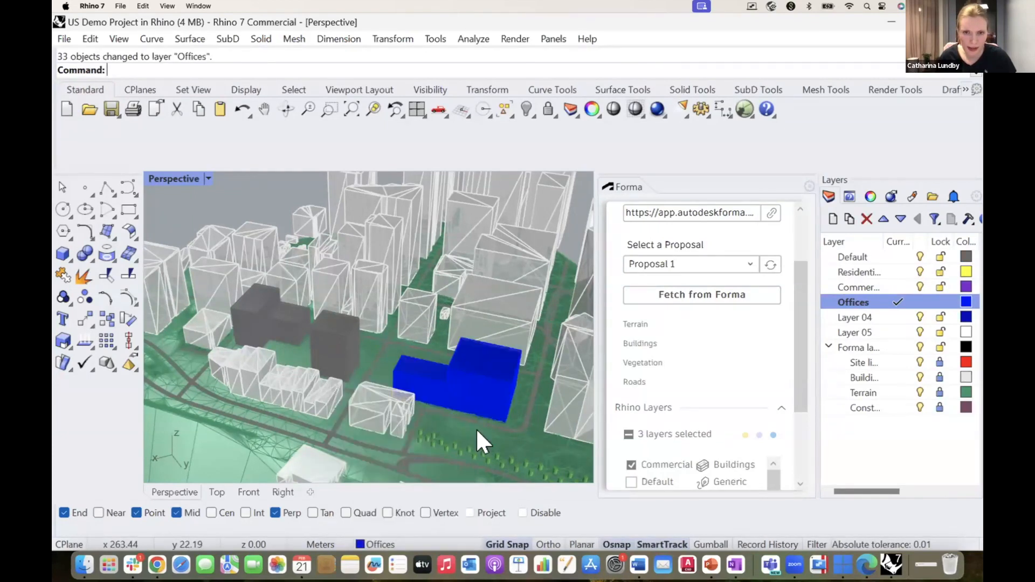
- Assign all floors of the single block between the two stepped blocks to the Residential layer
left_click(310, 320)
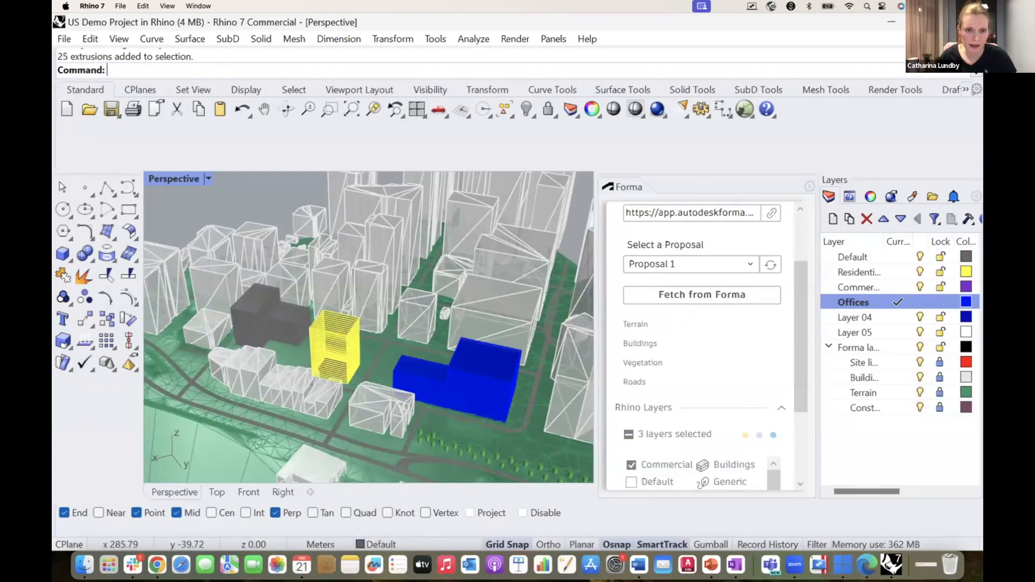
left_click(372, 544)
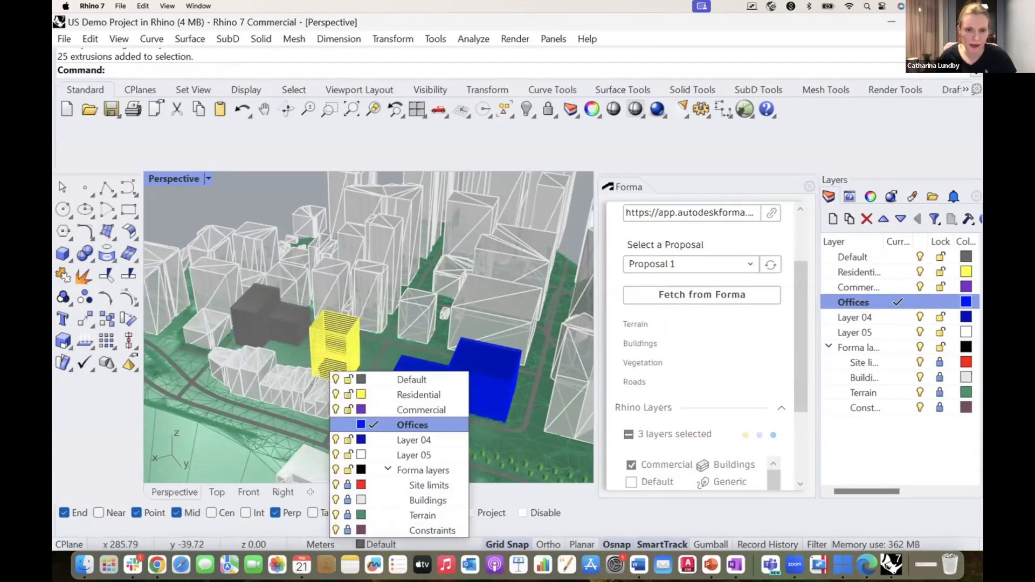
left_click(420, 396)
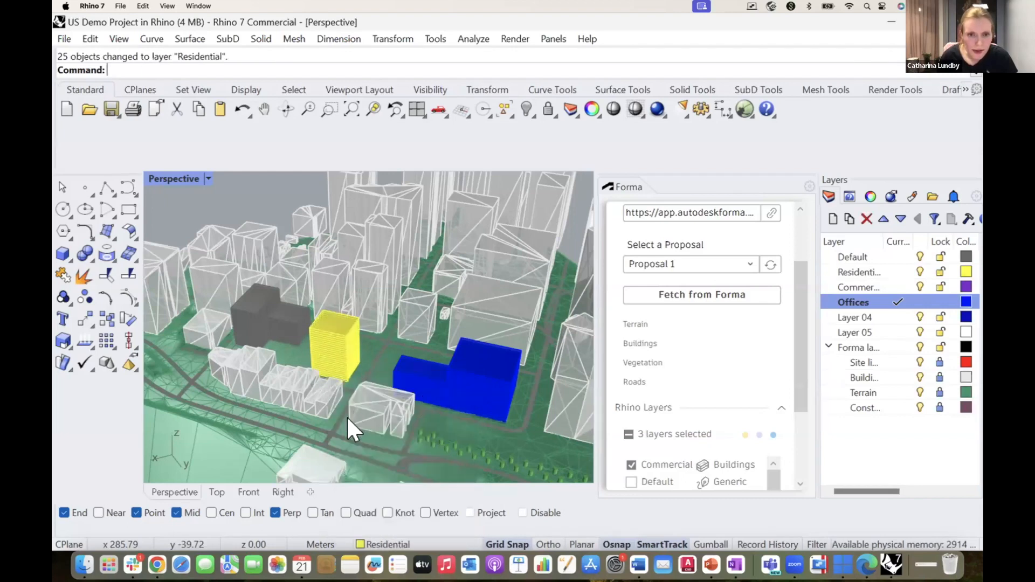
- Assign all floors of the remaining grey stepped block to the Commercial layer and clear the selection
right_click_drag(203, 347, 356, 431)
left_click_drag(356, 420, 239, 308)
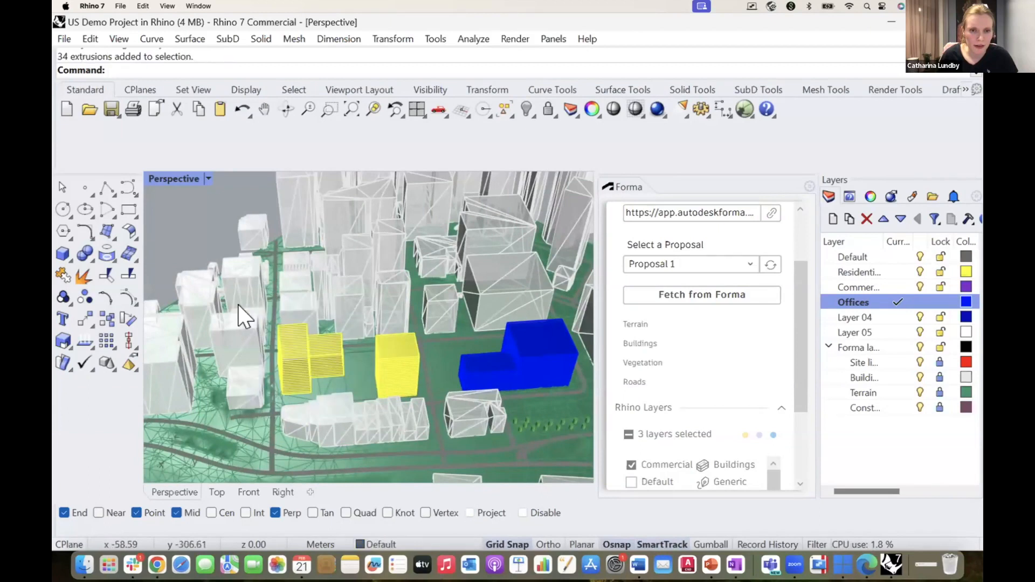
left_click(377, 543)
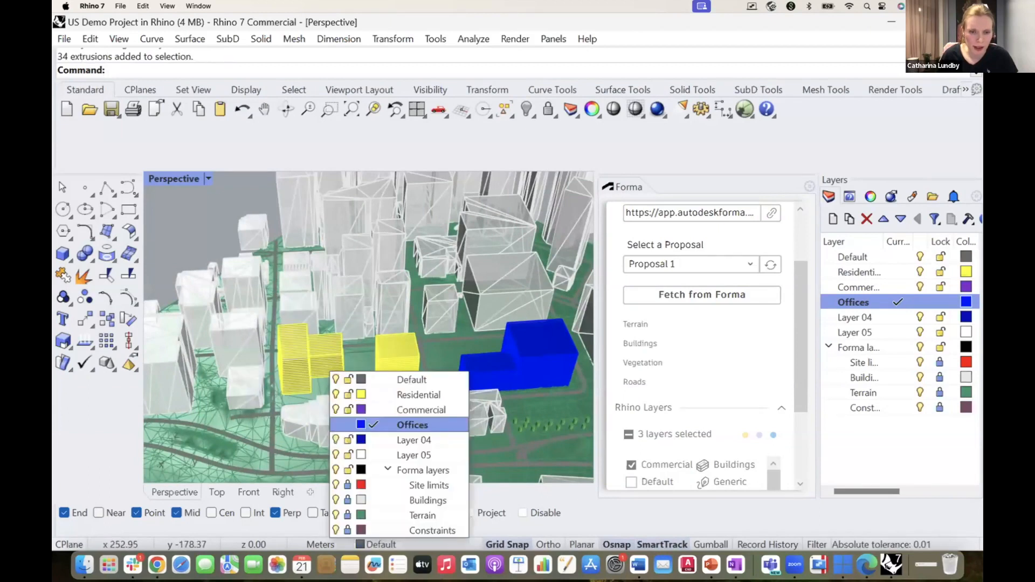
left_click(399, 410)
left_click(408, 460)
right_click_drag(533, 435, 493, 424)
- In the Rhino layers set for sending to Forma, exclude Layer 04 and include Offices alongside Commercial and Residential
scroll(659, 442, "down", 3)
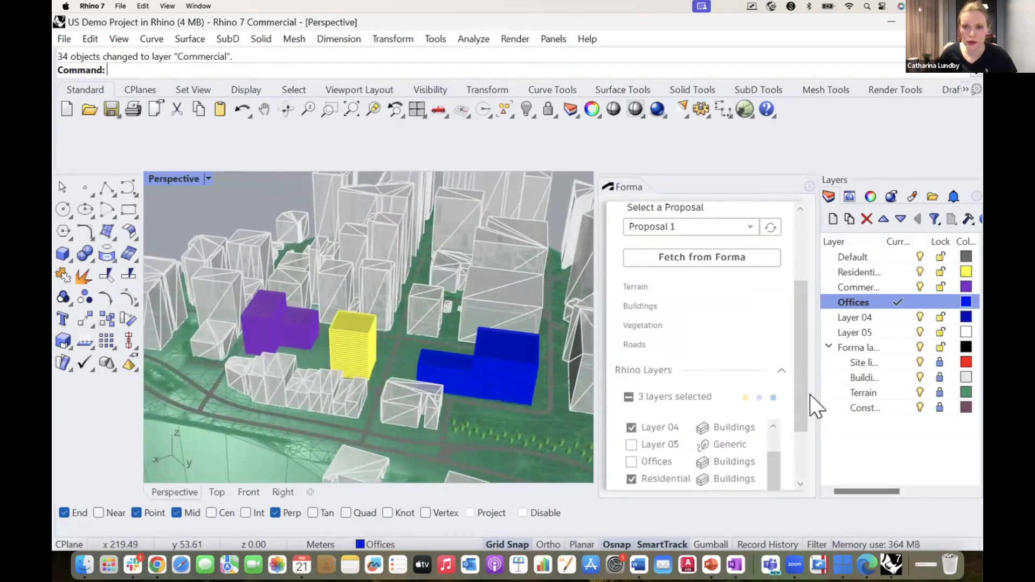
left_click_drag(809, 406, 808, 464)
mouse_move(775, 393)
left_mouse_down()
mouse_move(772, 356)
mouse_move(779, 410)
mouse_move(776, 383)
left_mouse_up()
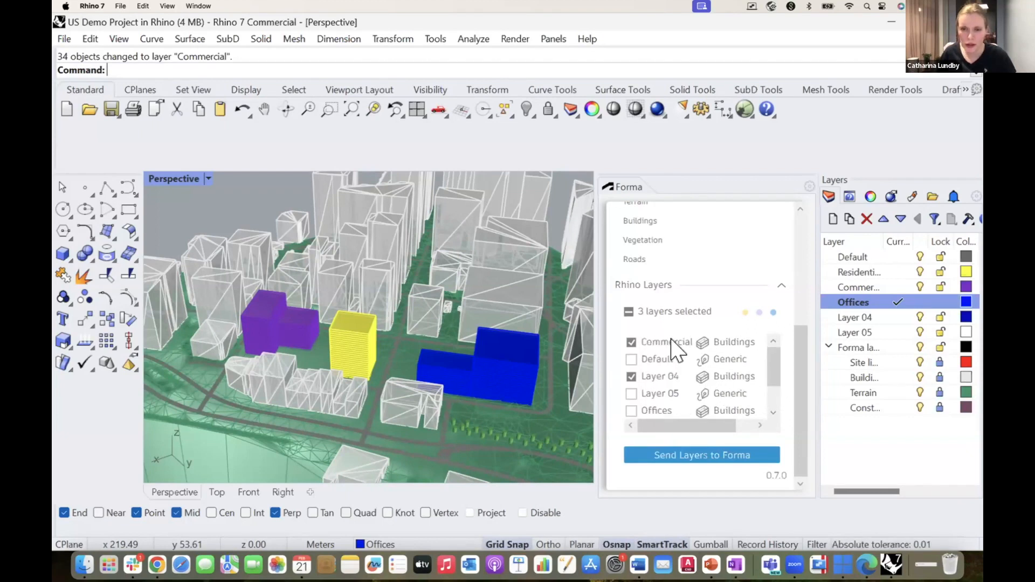
left_click(631, 376)
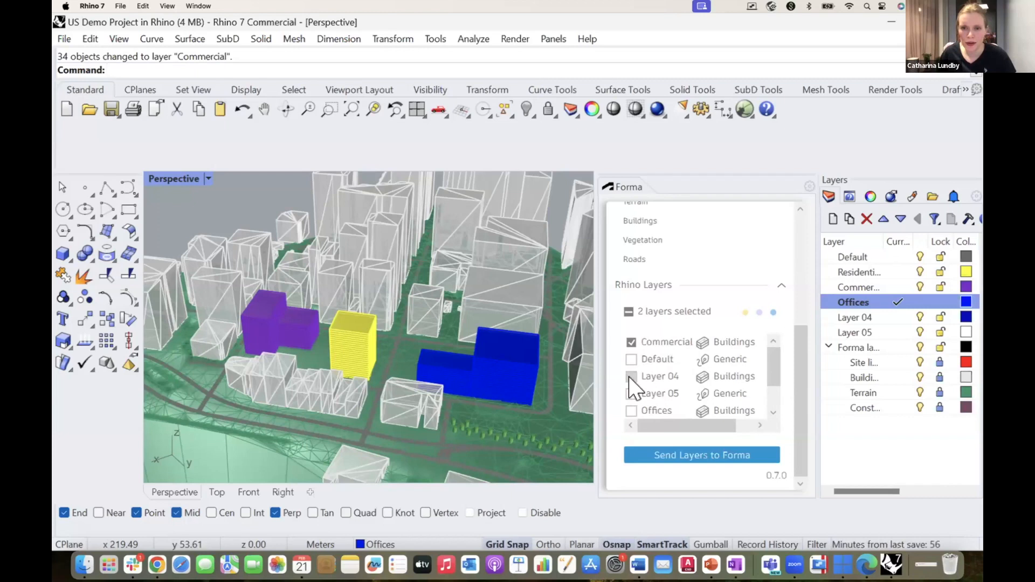
left_click_drag(780, 377, 778, 398)
left_click(630, 377)
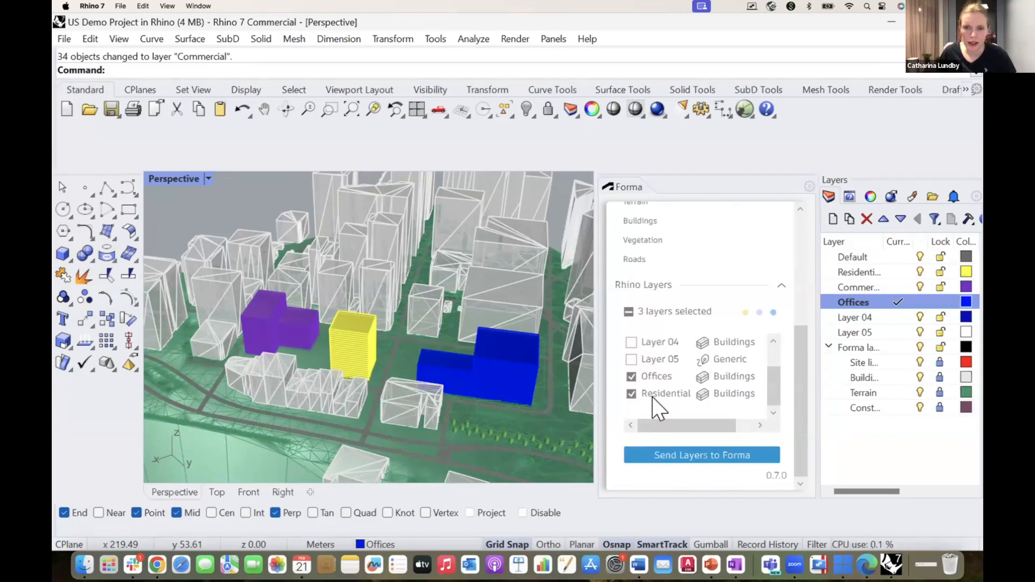
- Review the Forma category choices for the Residential layer, keeping Buildings, and choose Residential as its function
left_click_drag(663, 428, 682, 428)
left_click(702, 395)
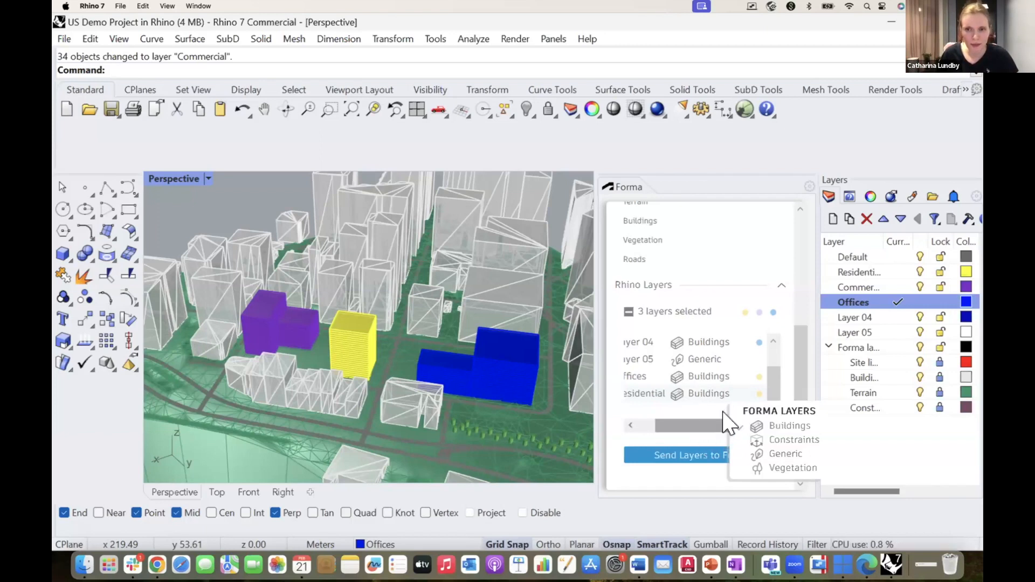
left_click(757, 399)
left_click(758, 395)
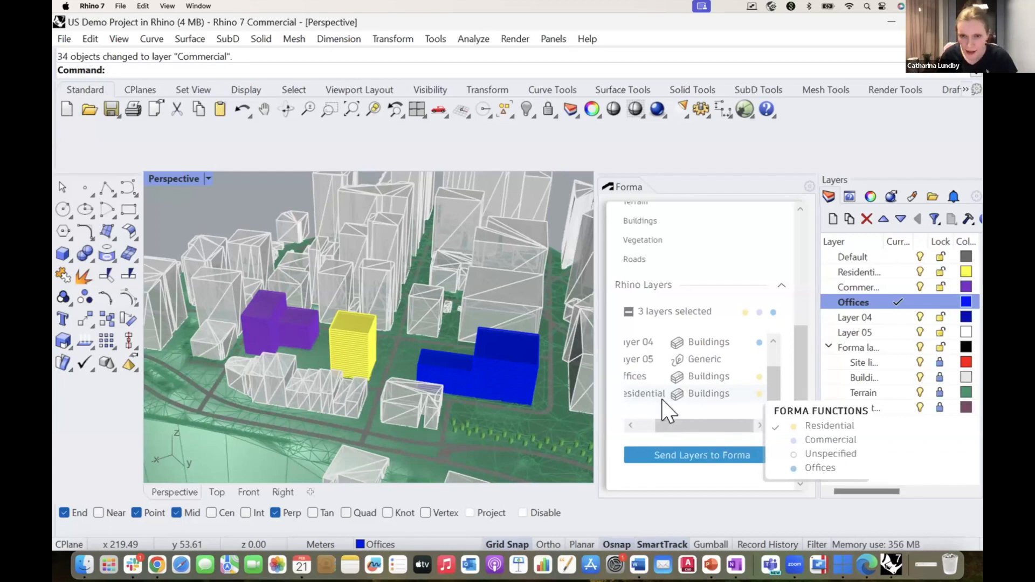
left_click(804, 427)
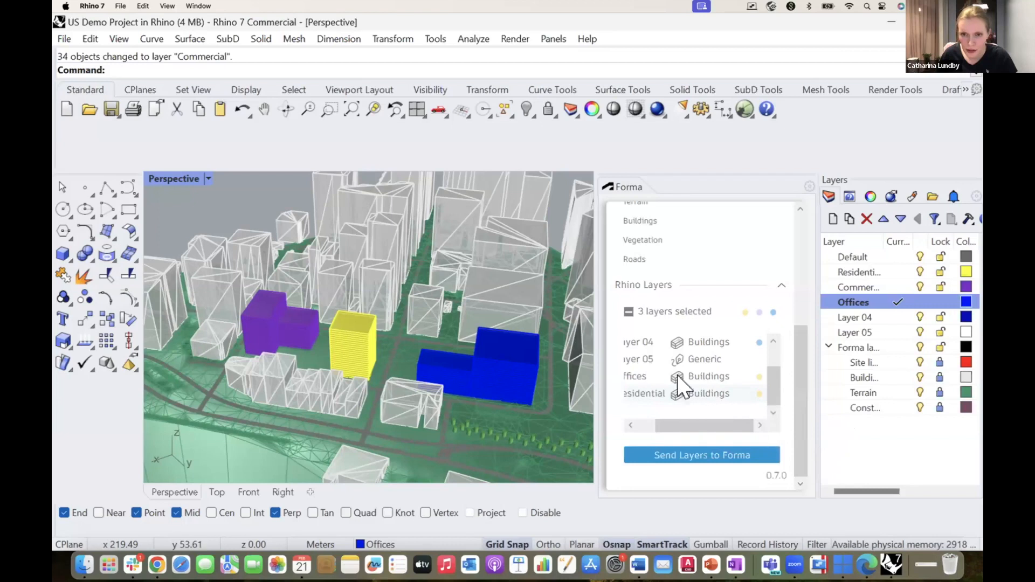
- Set the Forma function of the Offices layer to Offices
left_click(767, 384)
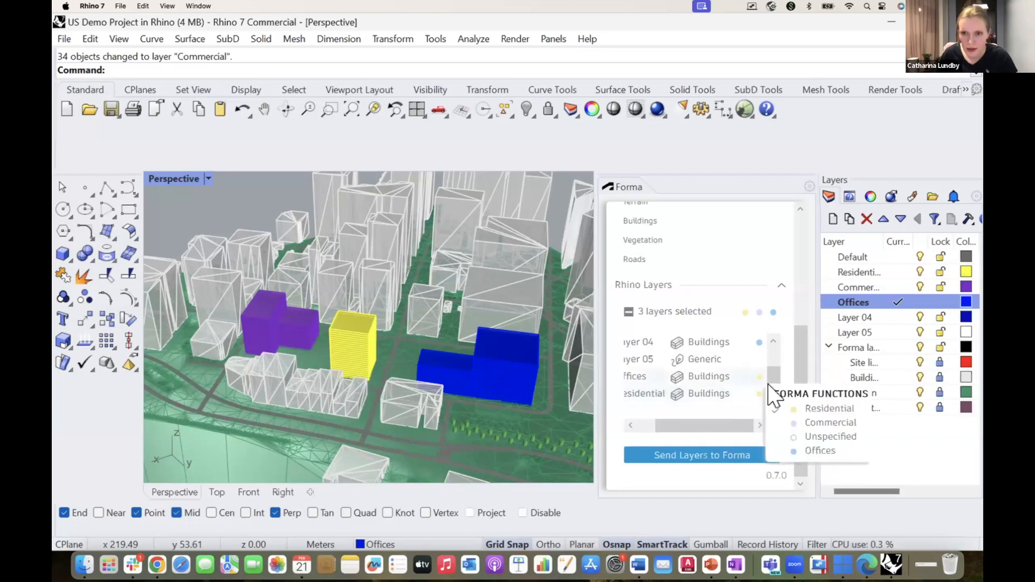
left_click(807, 453)
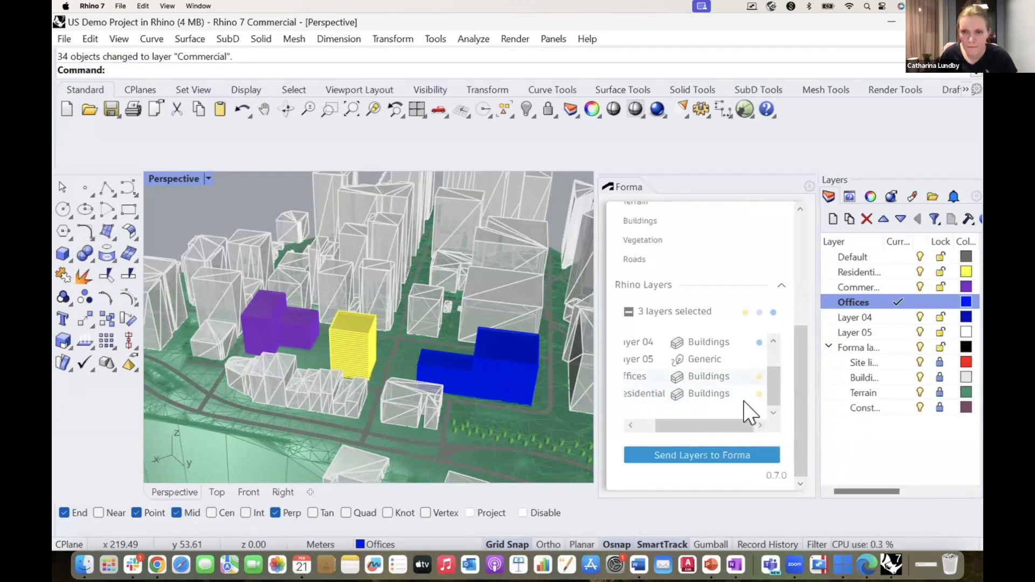
left_click(760, 378)
left_click(822, 459)
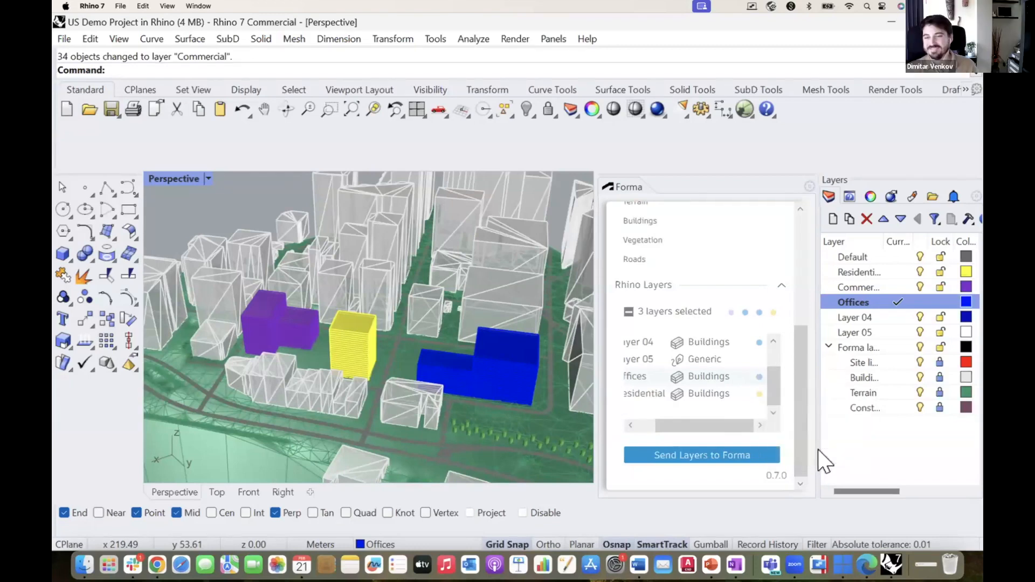
- Check the function and selection of the Rhino layers, then send Commercial, Offices and Residential to Forma
left_click_drag(776, 411, 778, 388)
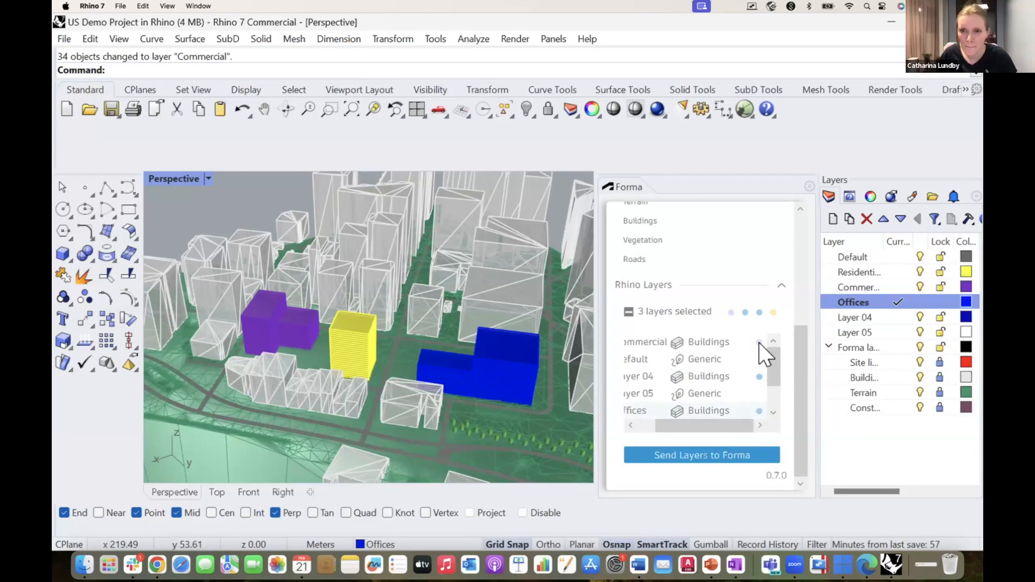
left_click_drag(730, 426, 701, 425)
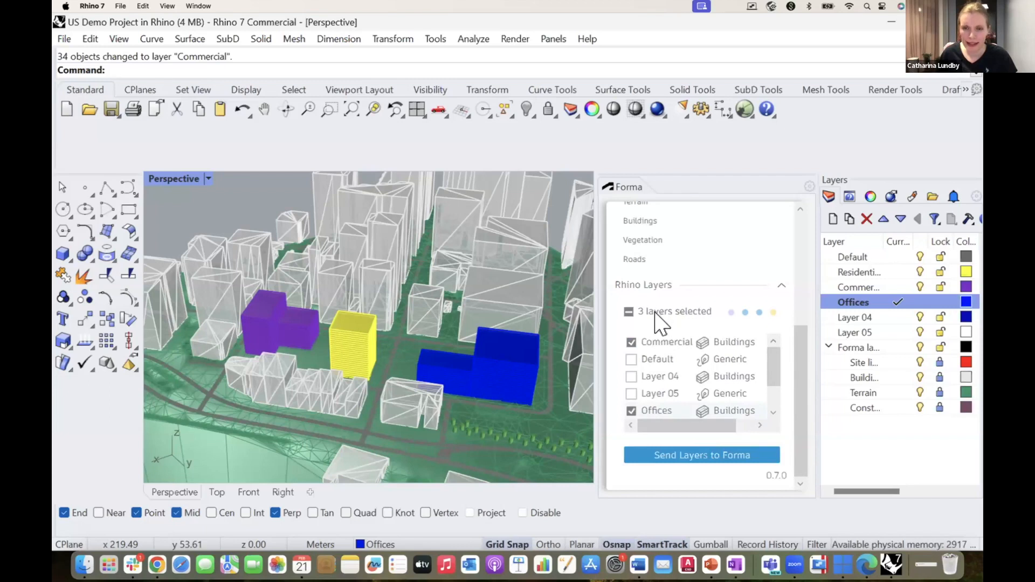
left_click_drag(774, 372, 781, 351)
left_click(703, 468)
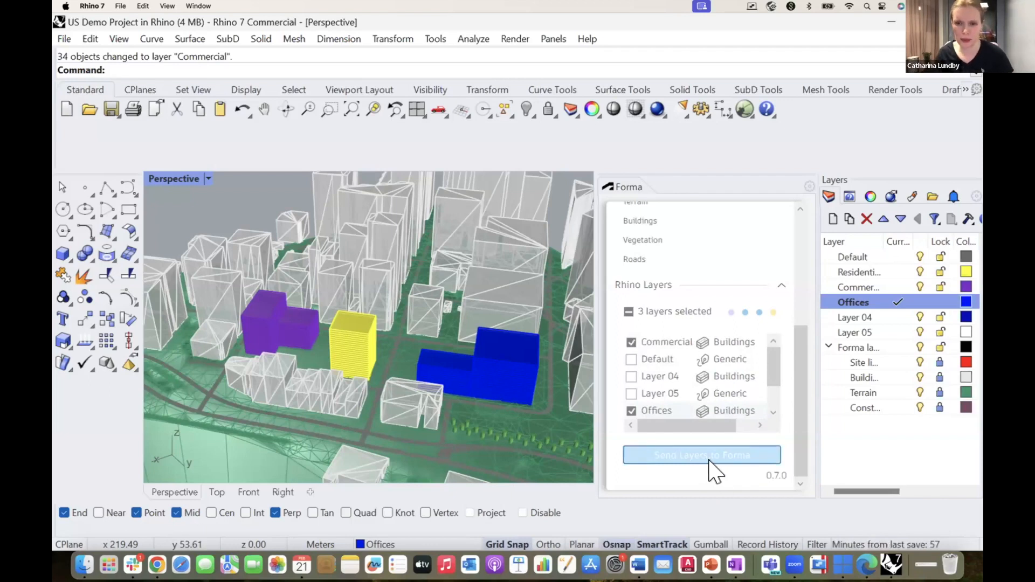
- Send the selected Rhino layers, switch to Forma in Microsoft Edge, and open Proposal 1 to inspect the imported buildings
left_click(717, 467)
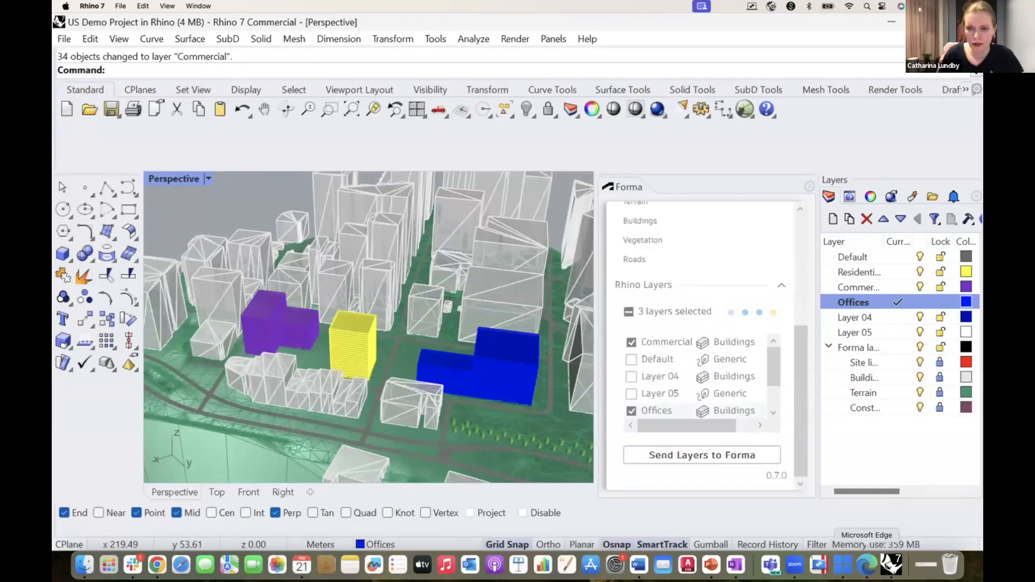
left_click(867, 564)
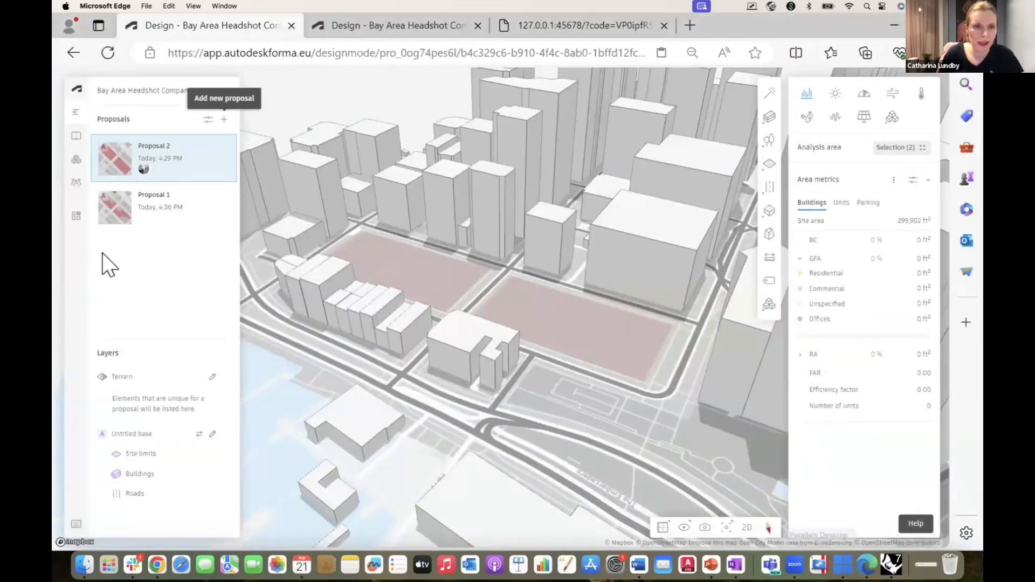
left_click(127, 226)
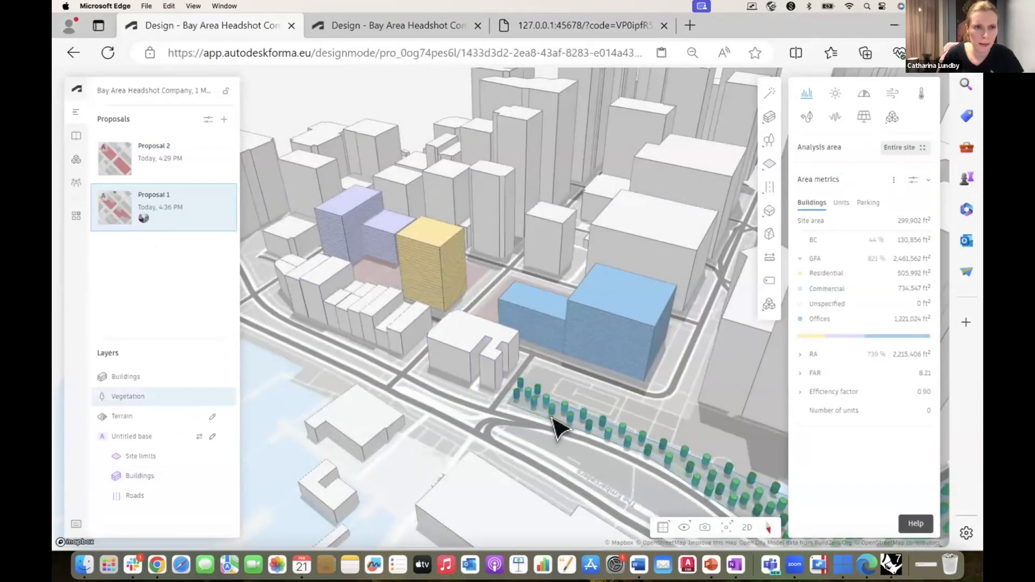
scroll(560, 426, "down", 5)
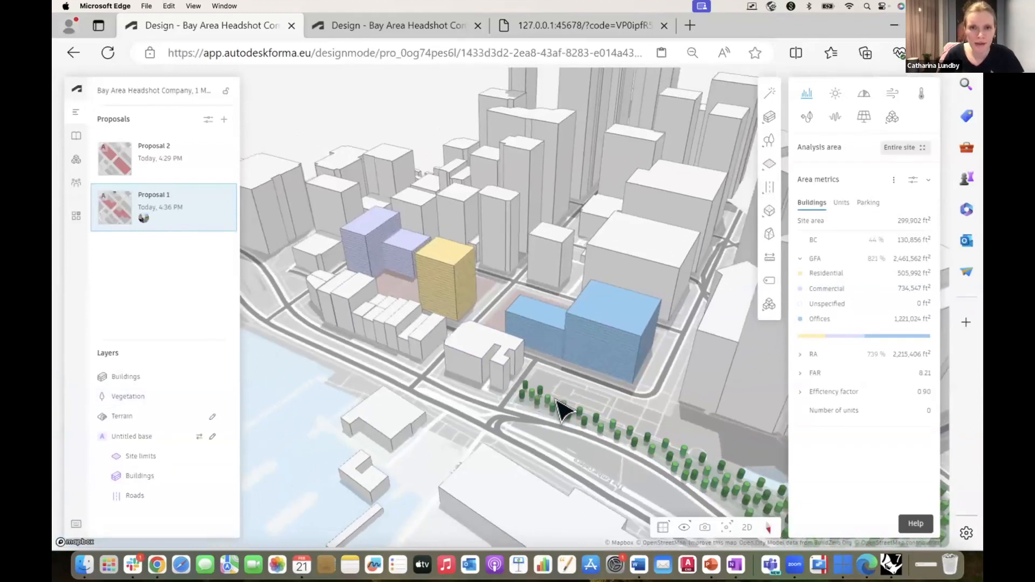
left_click_drag(434, 414, 475, 416)
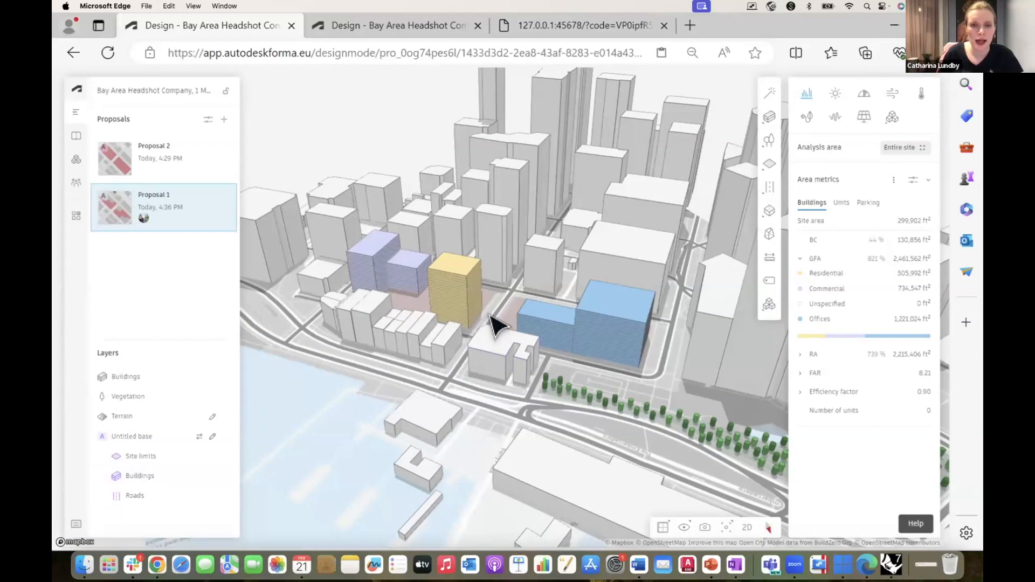
scroll(495, 321, "up", 3)
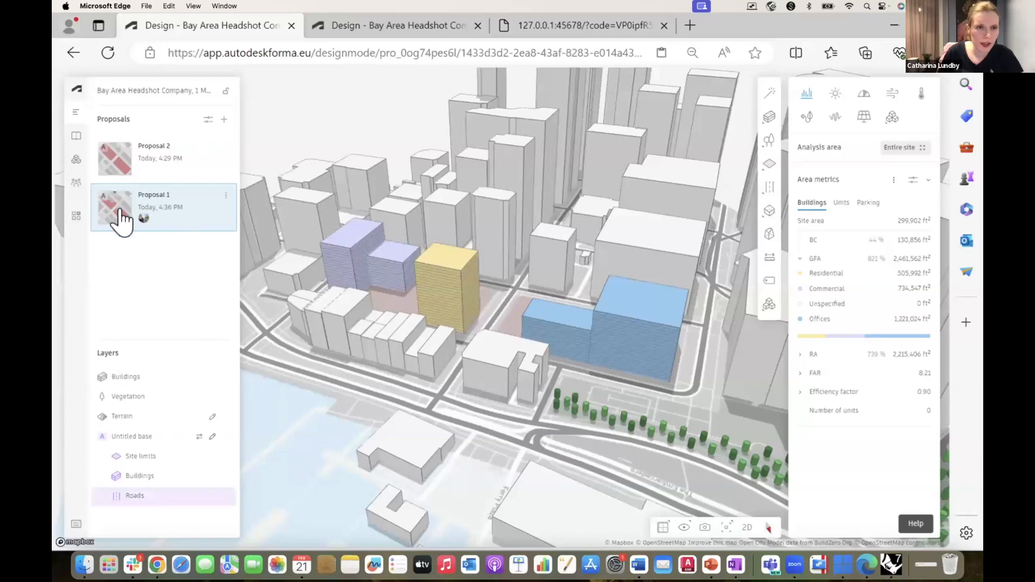
right_click_drag(367, 413, 388, 420)
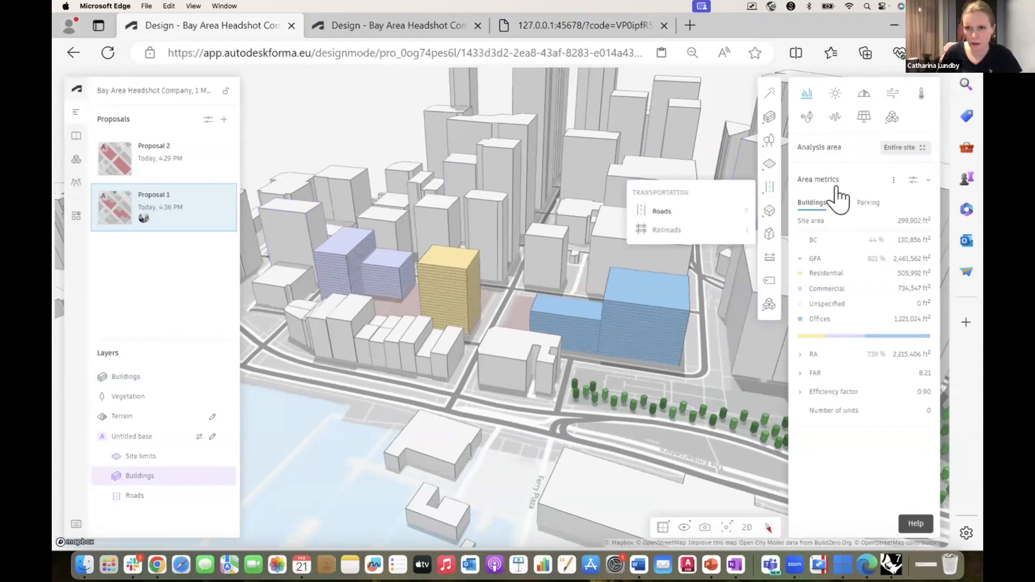
- Review the GFA per function in Proposal 1's area metrics and expand the RA and FAR breakdowns
mouse_move(829, 327)
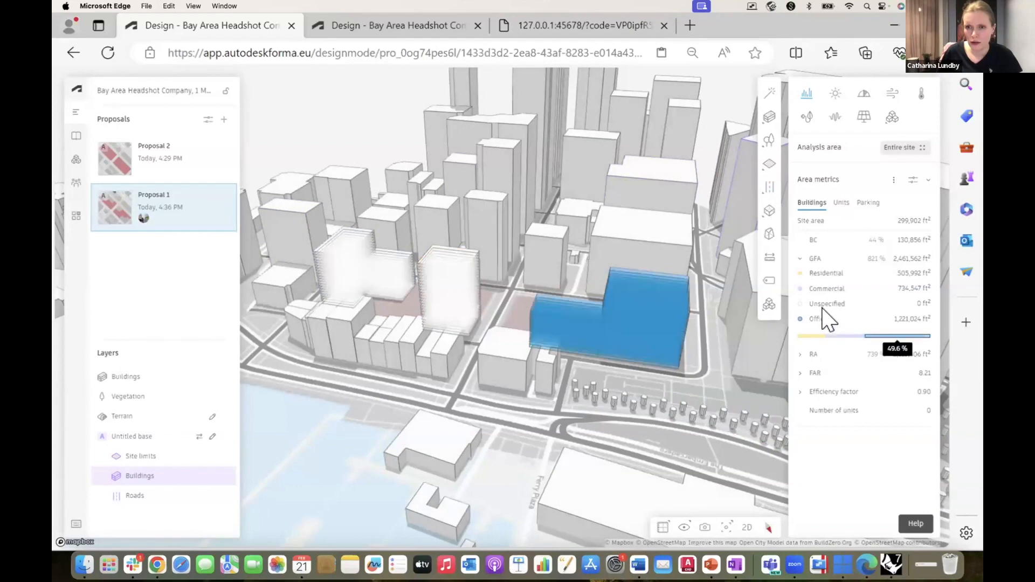
mouse_move(828, 291)
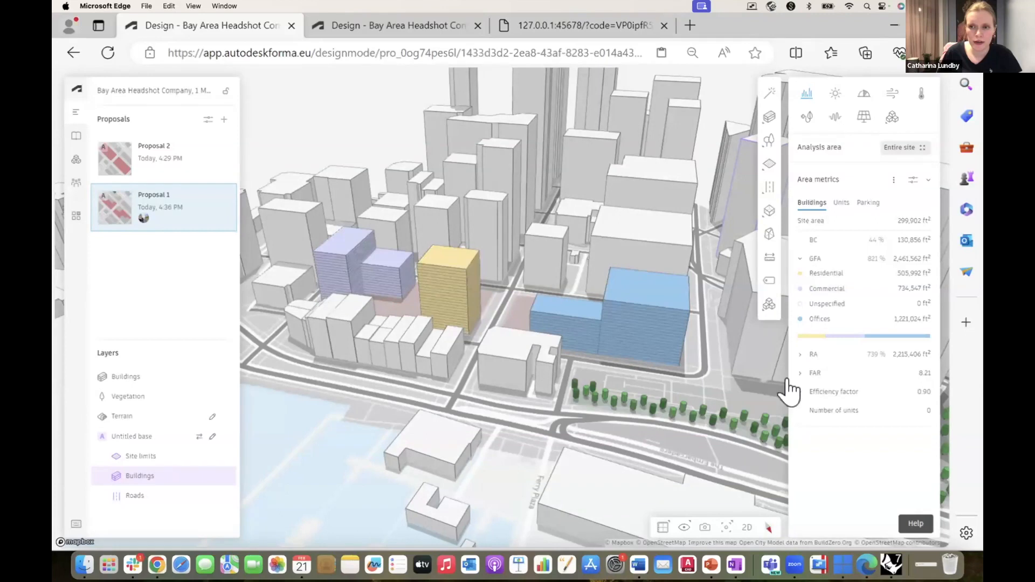
left_click(801, 355)
left_click(800, 451)
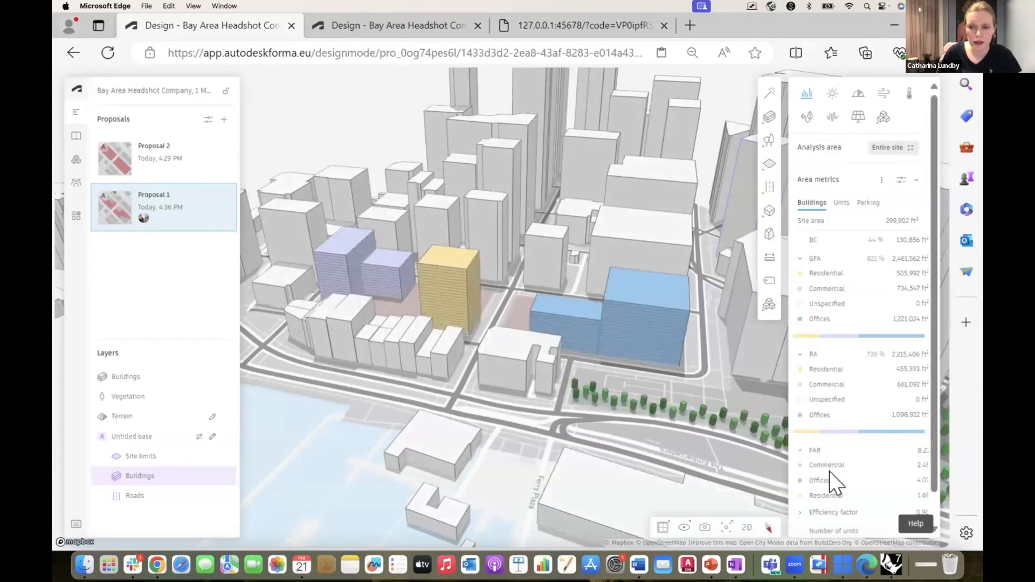
scroll(836, 479, "down", 1)
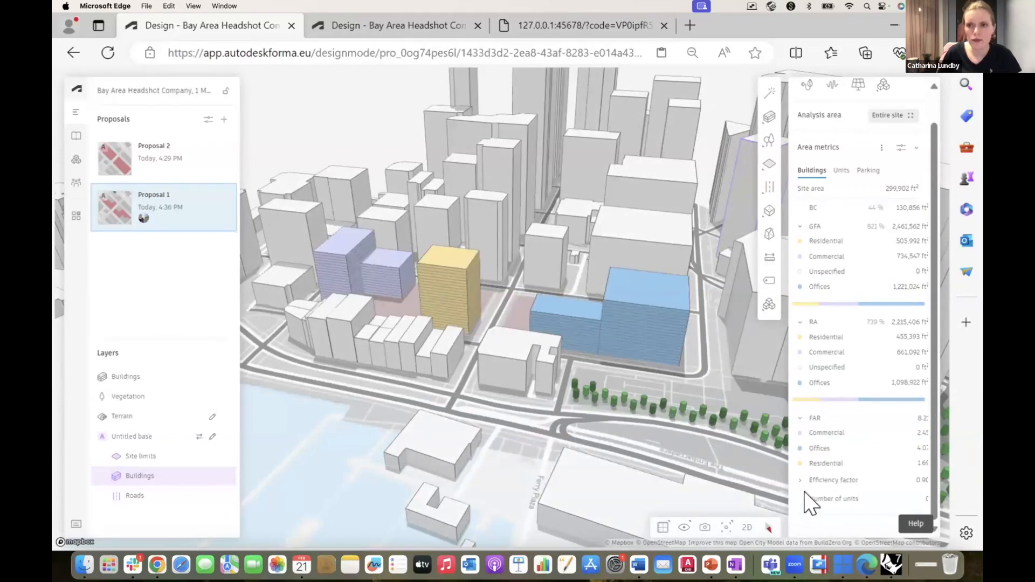
scroll(814, 485, "up", 1)
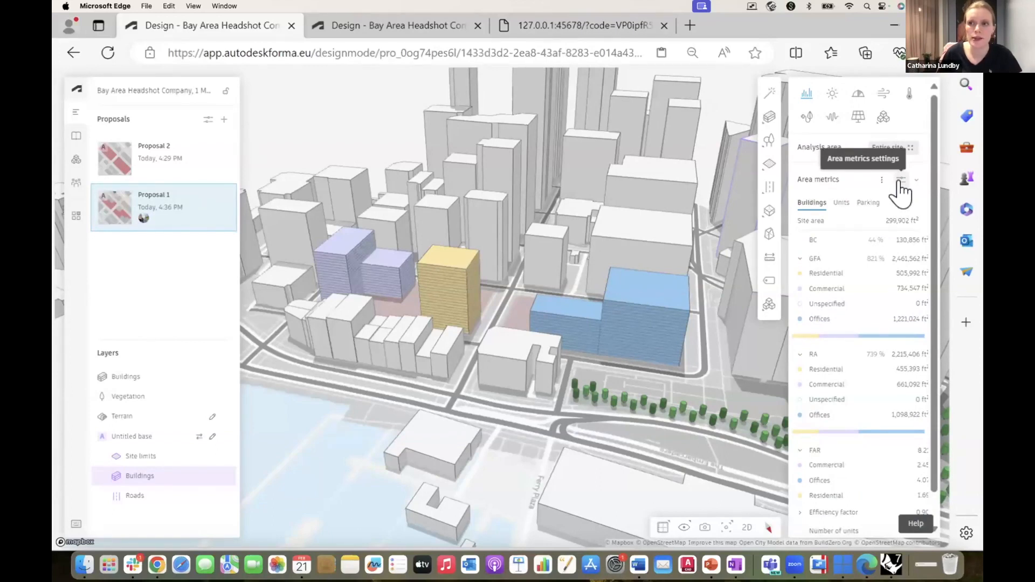
- Examine the per-function GFA factors of the RA metric in the area metrics settings, and leave without changing them
left_click(900, 182)
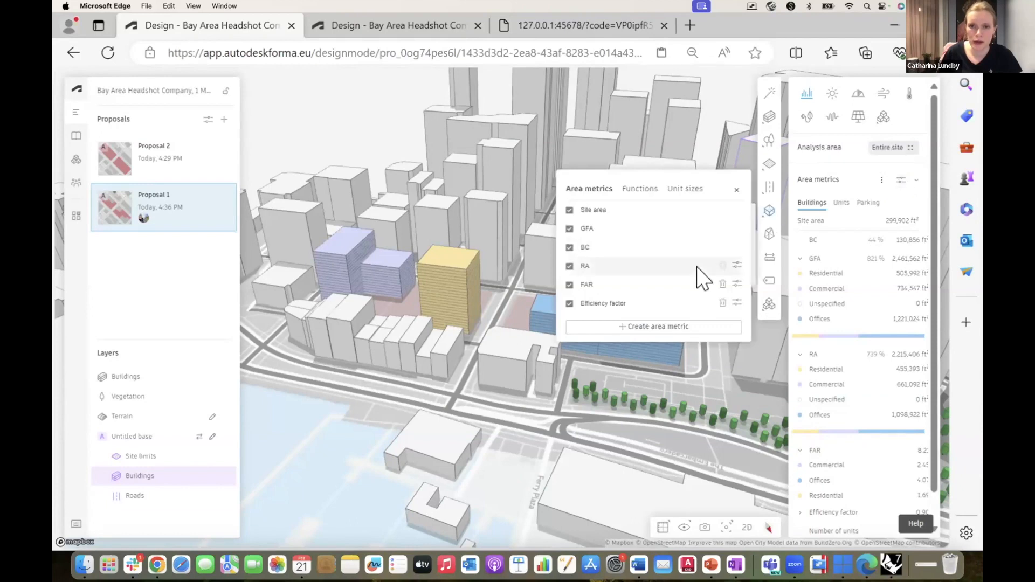
left_click(737, 265)
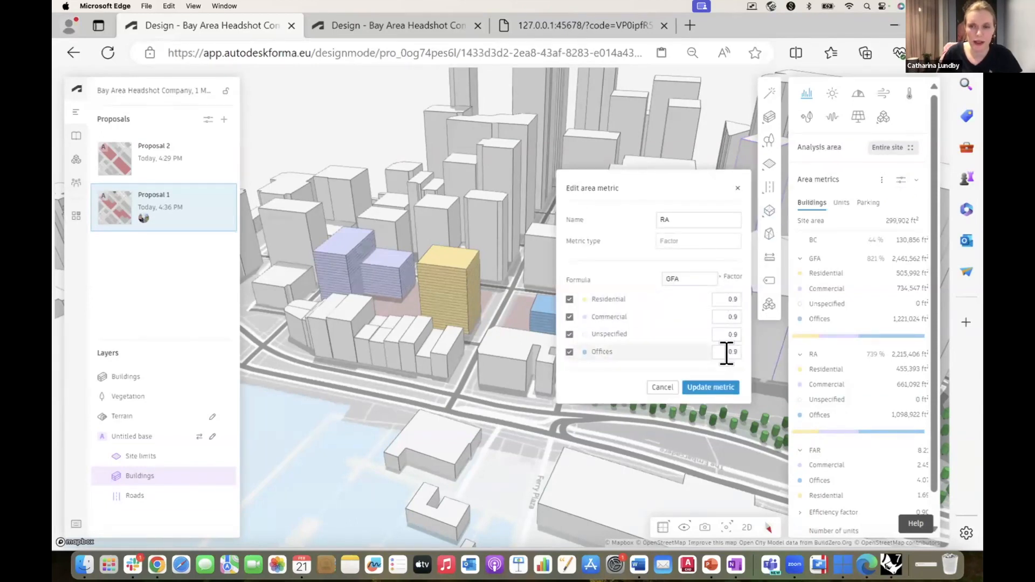
left_click(737, 188)
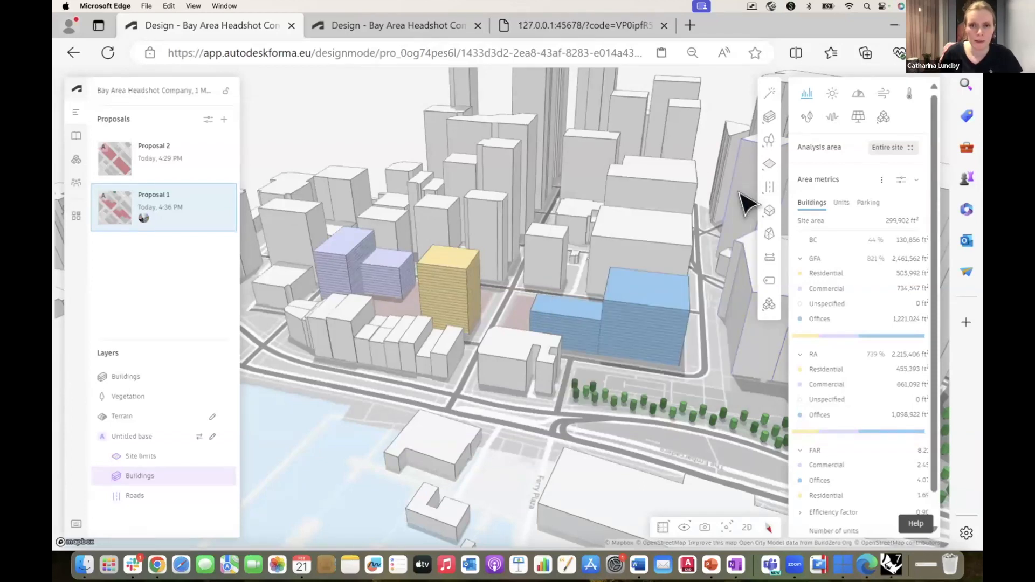
- Show the rapid wind comfort analysis for a custom circle around the proposed buildings in Proposal 1
scroll(603, 383, "down", 3)
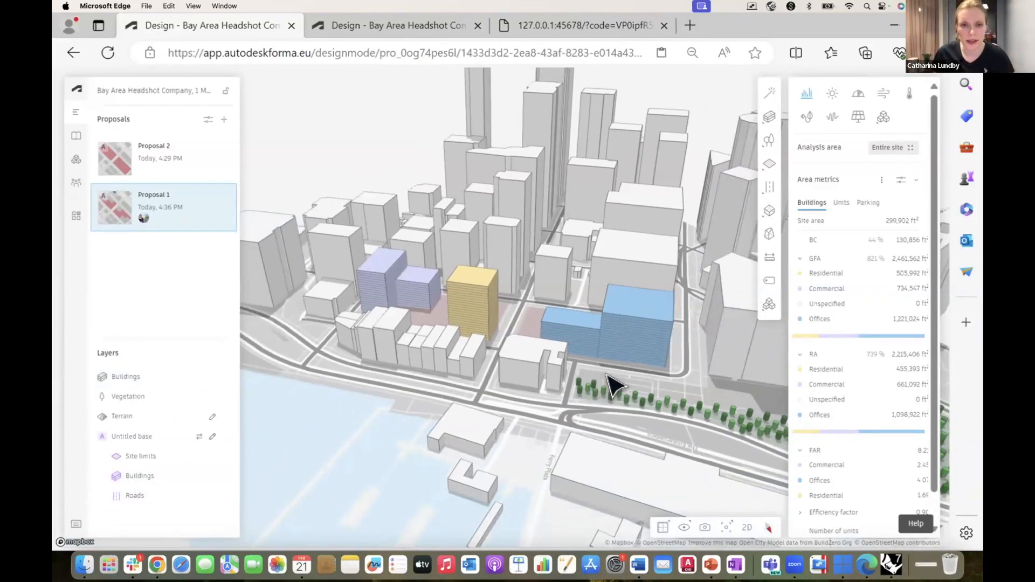
scroll(593, 389, "up", 5)
mouse_move(614, 392)
left_mouse_down()
mouse_move(674, 382)
mouse_move(624, 398)
mouse_move(597, 392)
left_mouse_up()
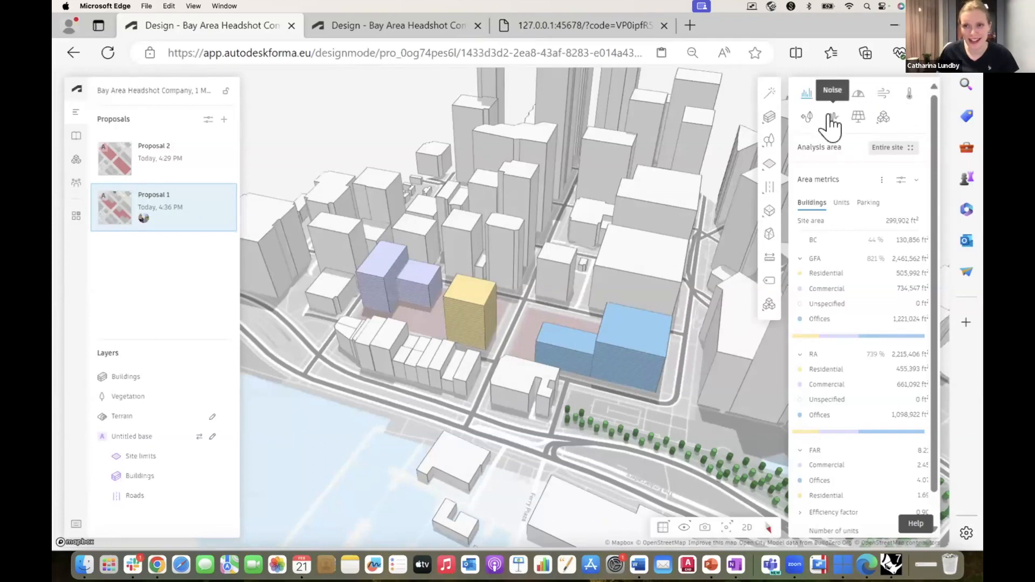
left_click(882, 118)
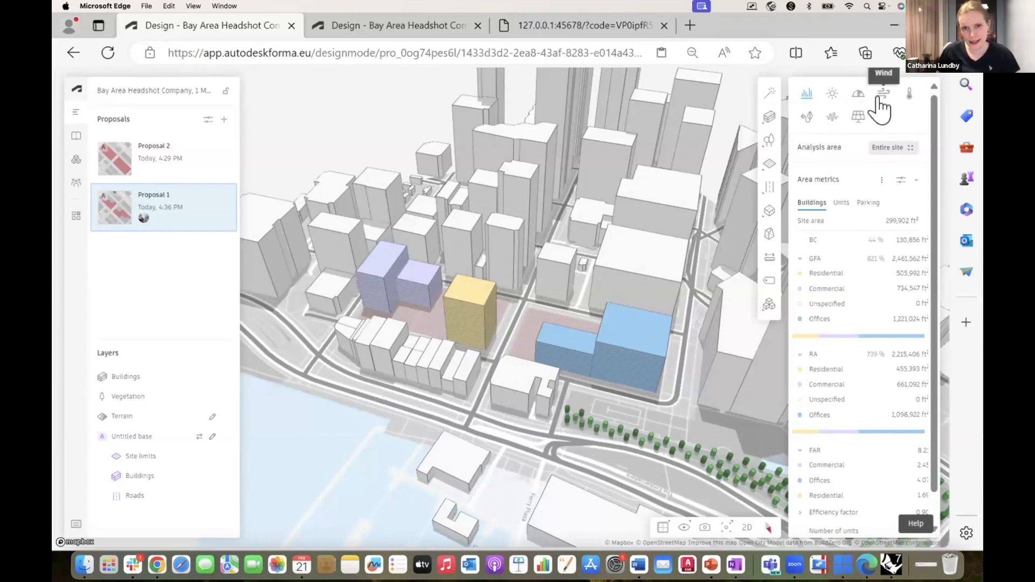
left_click(878, 99)
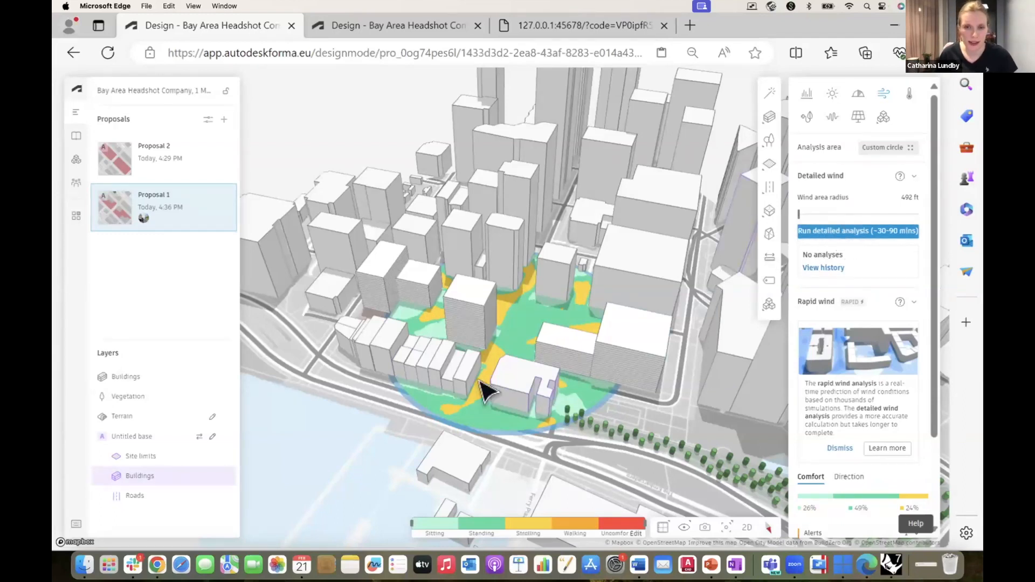
- Examine the wind comfort zones from above, around the proposed buildings and in the street between the two sites
right_click_drag(439, 339, 456, 401)
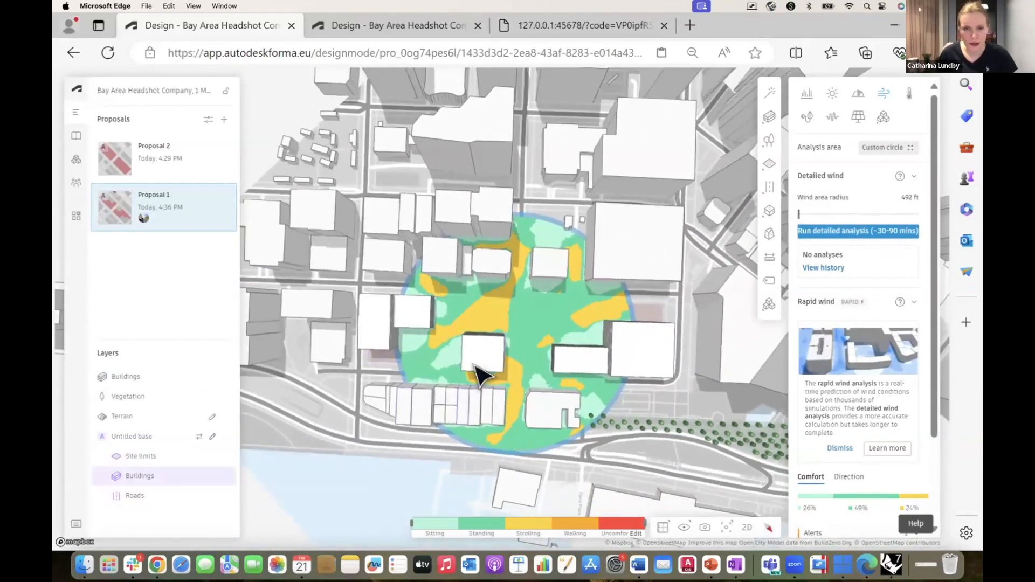
scroll(534, 355, "up", 2)
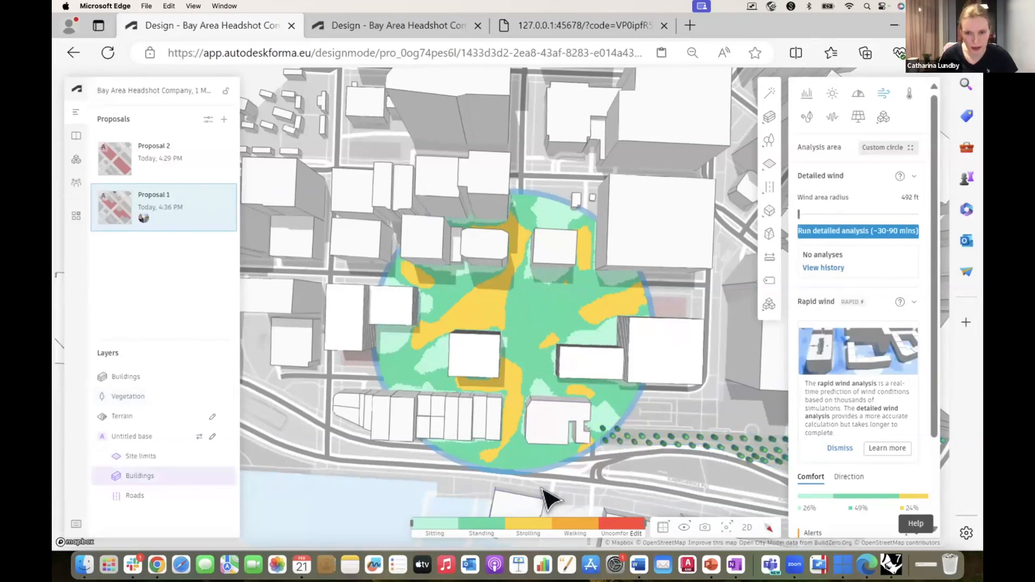
right_click_drag(544, 483, 542, 476)
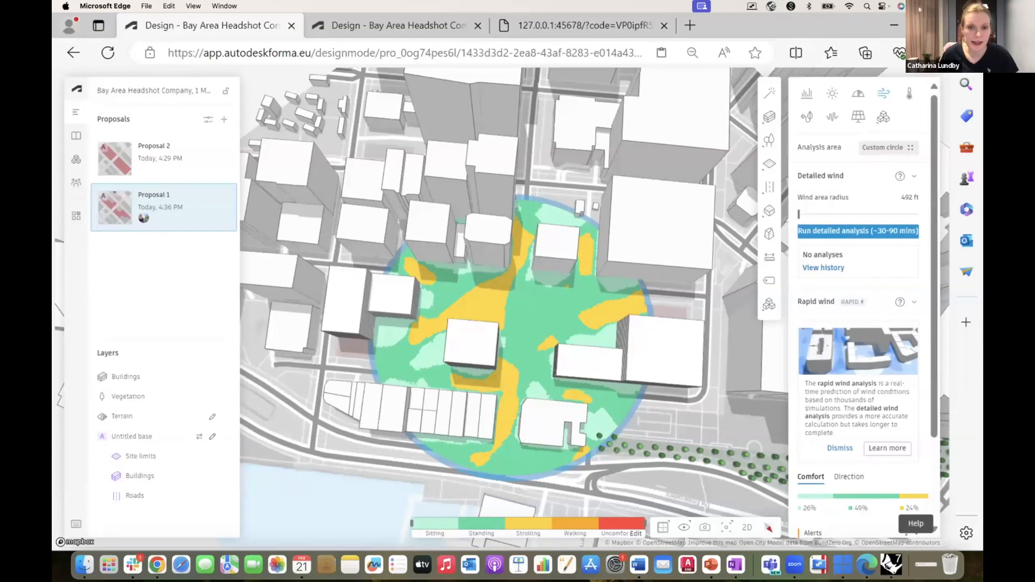
mouse_move(499, 363)
right_mouse_down()
mouse_move(529, 345)
mouse_move(520, 346)
mouse_move(519, 325)
mouse_move(561, 323)
mouse_move(548, 365)
mouse_move(506, 362)
right_mouse_up()
right_click_drag(590, 368, 592, 370)
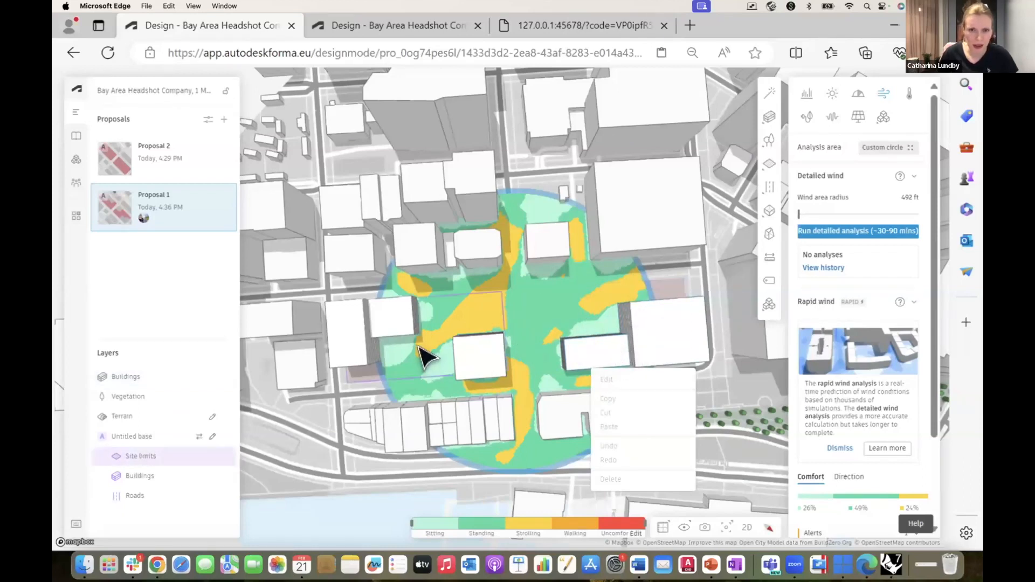
left_click_drag(514, 348, 509, 276)
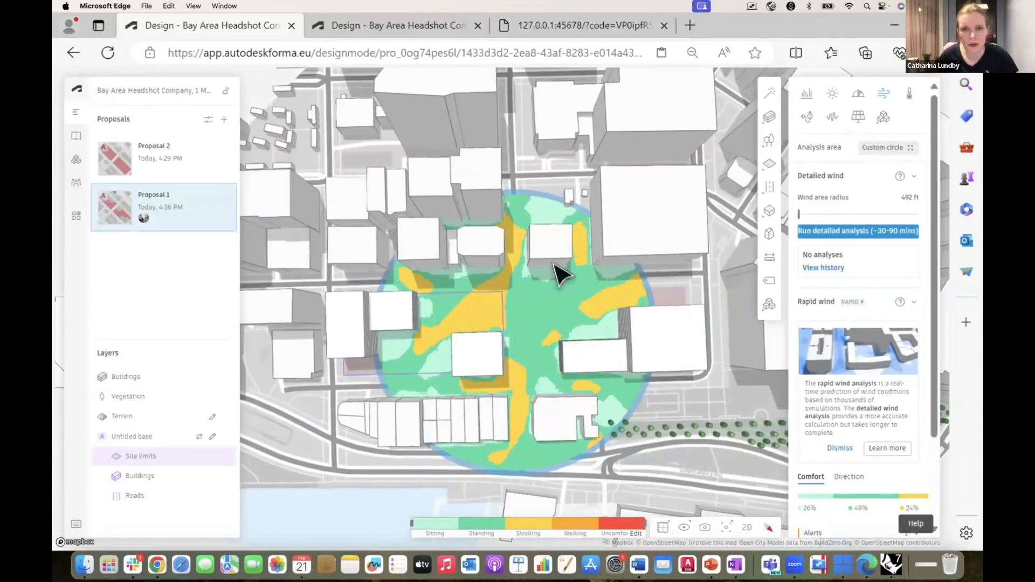
left_click_drag(526, 338, 476, 296)
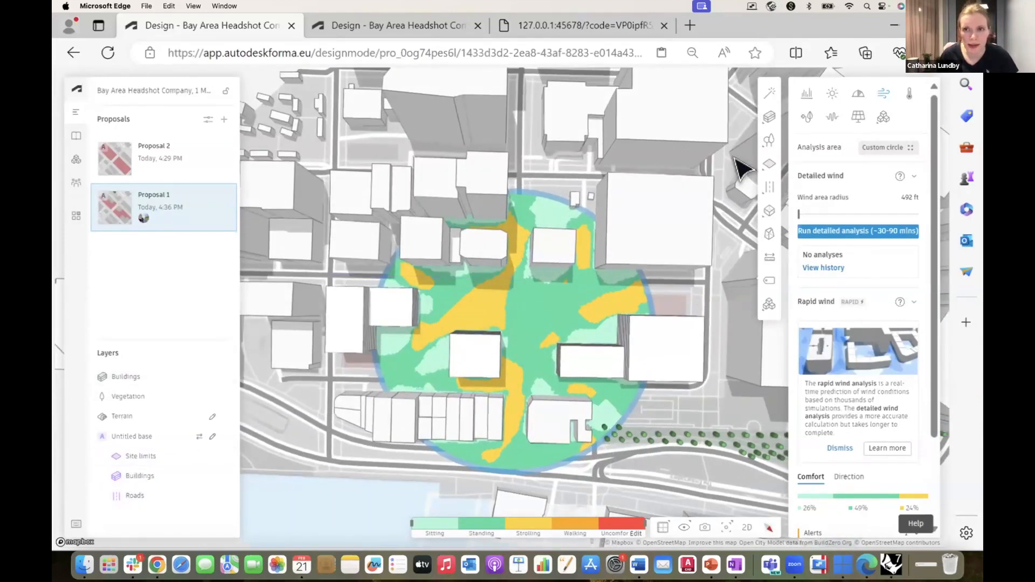
- Test the wind effect of a line building about 300 ft long drawn between the two sites behind the residential tower, and delete it
mouse_move(765, 119)
left_click(706, 141)
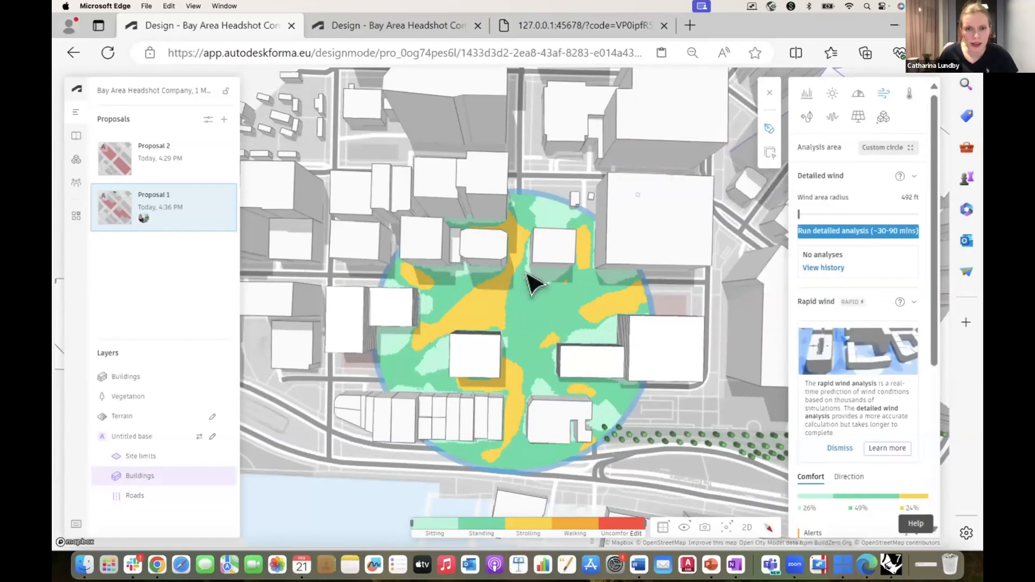
left_click(453, 296)
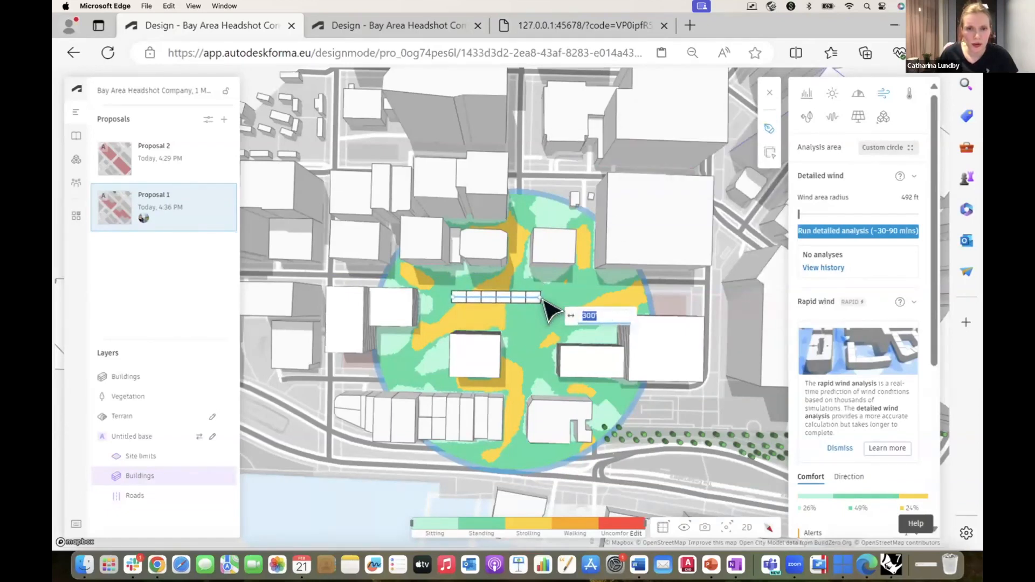
double_click(542, 300)
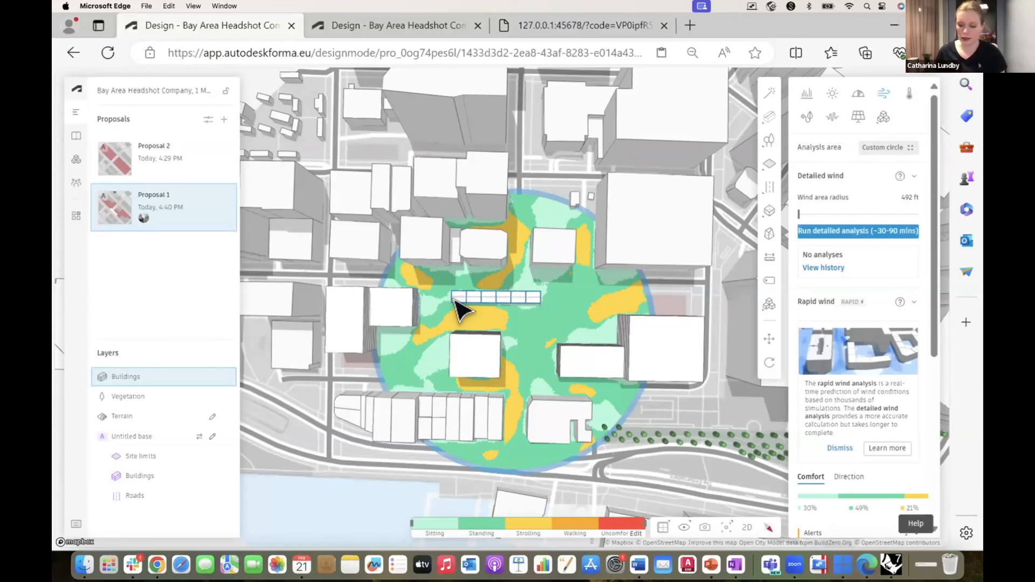
key("Delete")
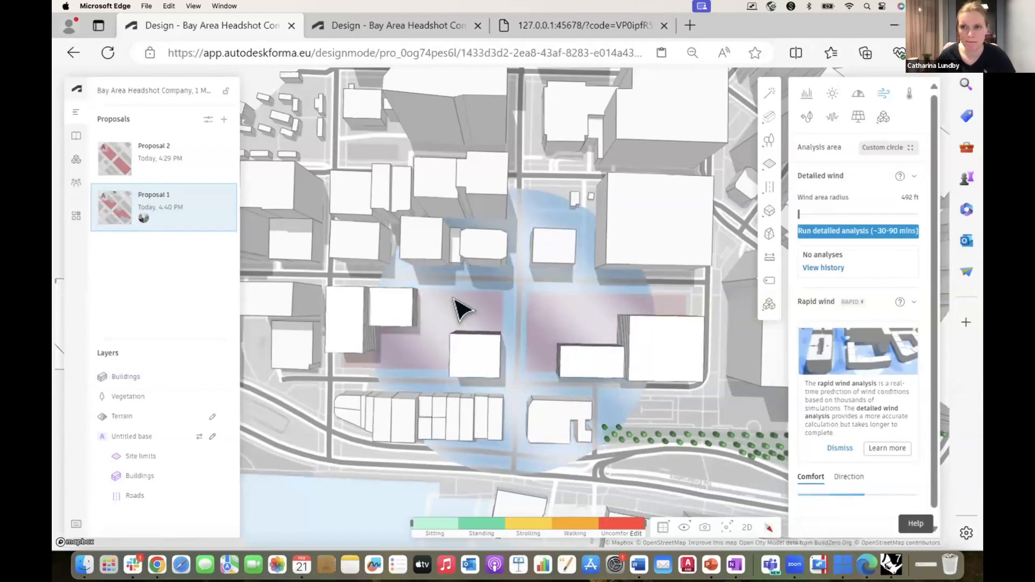
- Open the sun hours analysis and delete the duplicated floor highlighted in red near the base of the residential tower
left_click(832, 97)
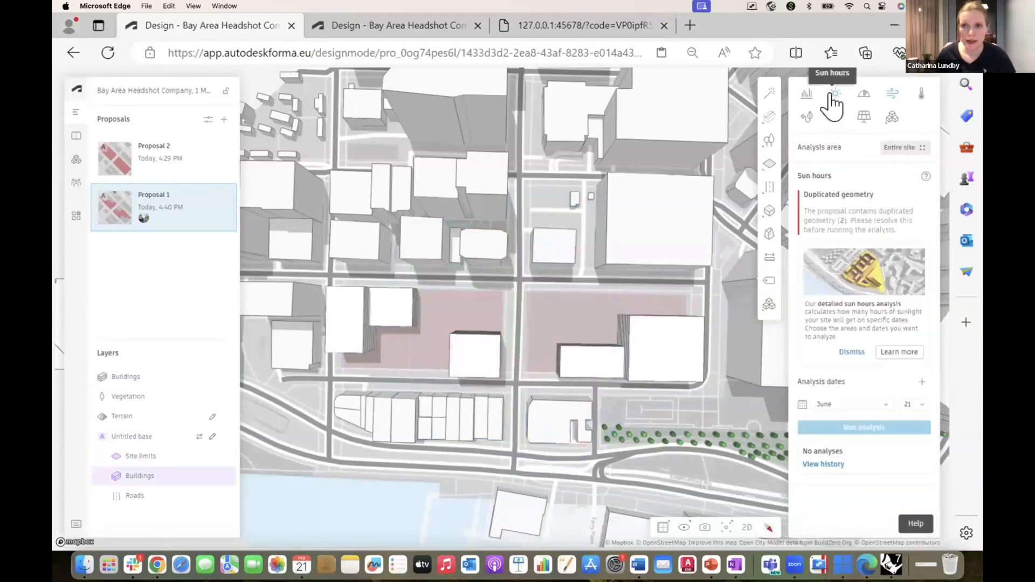
right_click_drag(577, 446, 733, 356)
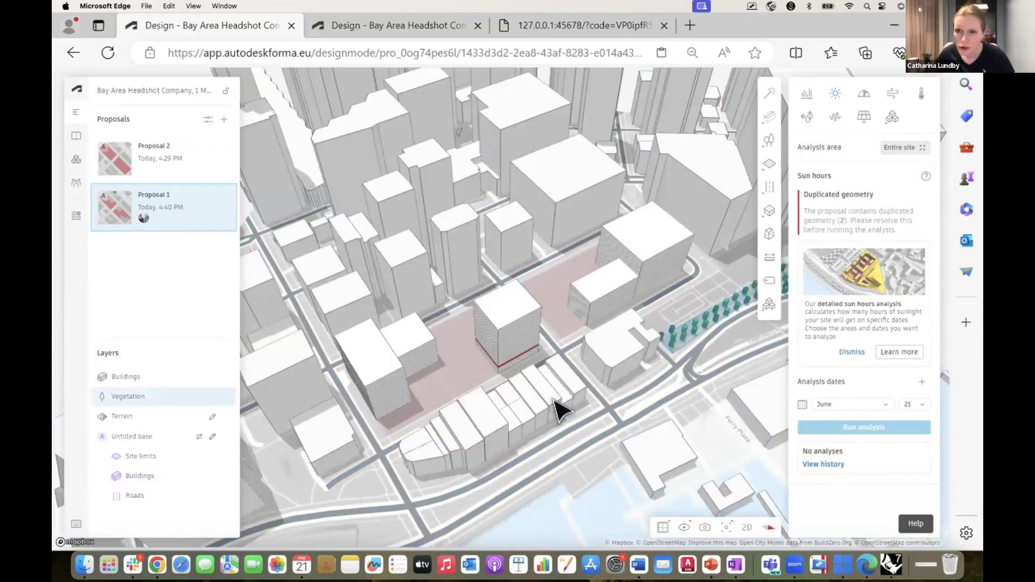
scroll(504, 389, "up", 3)
scroll(520, 377, "up", 5)
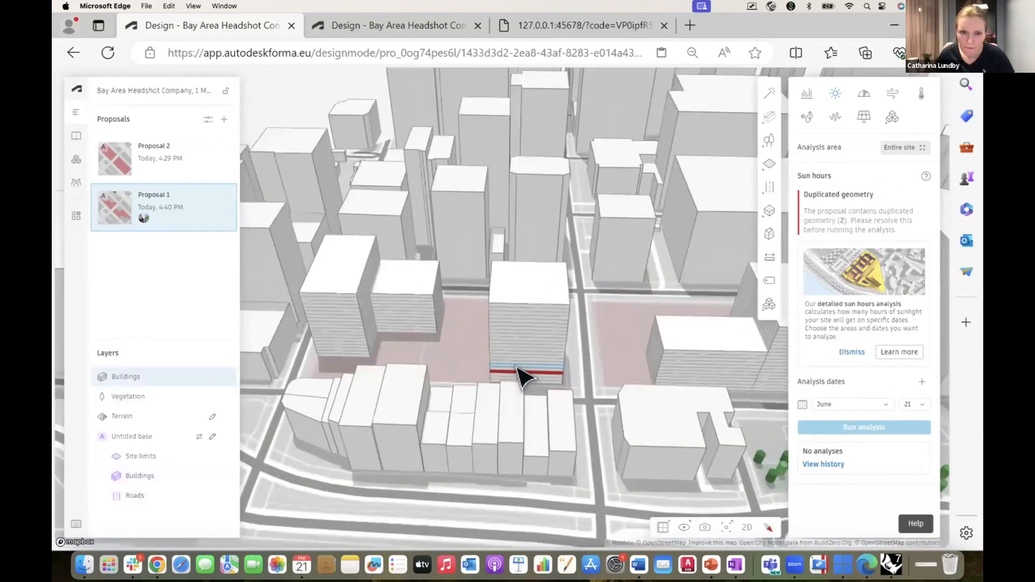
left_click(567, 393)
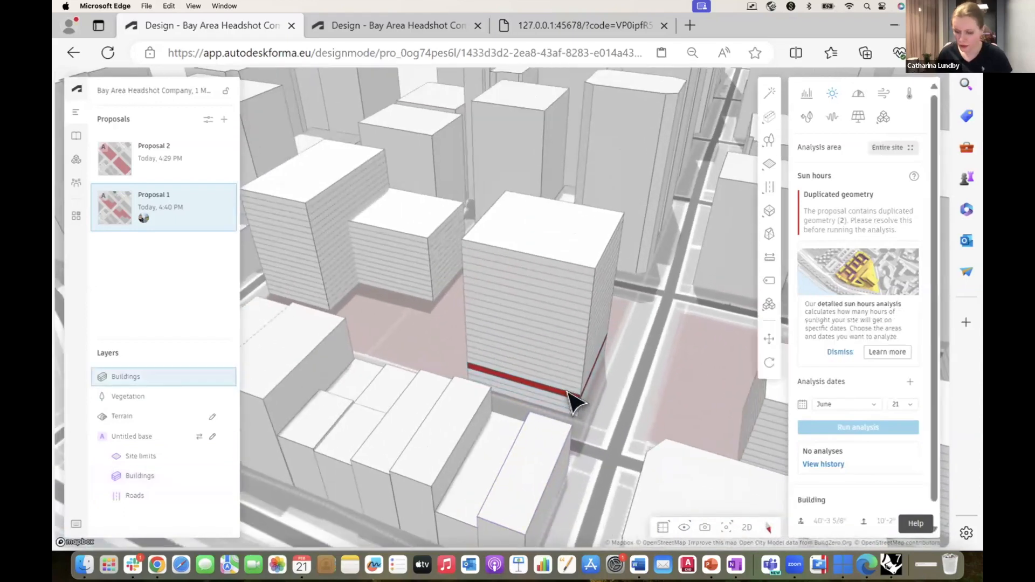
key("Delete")
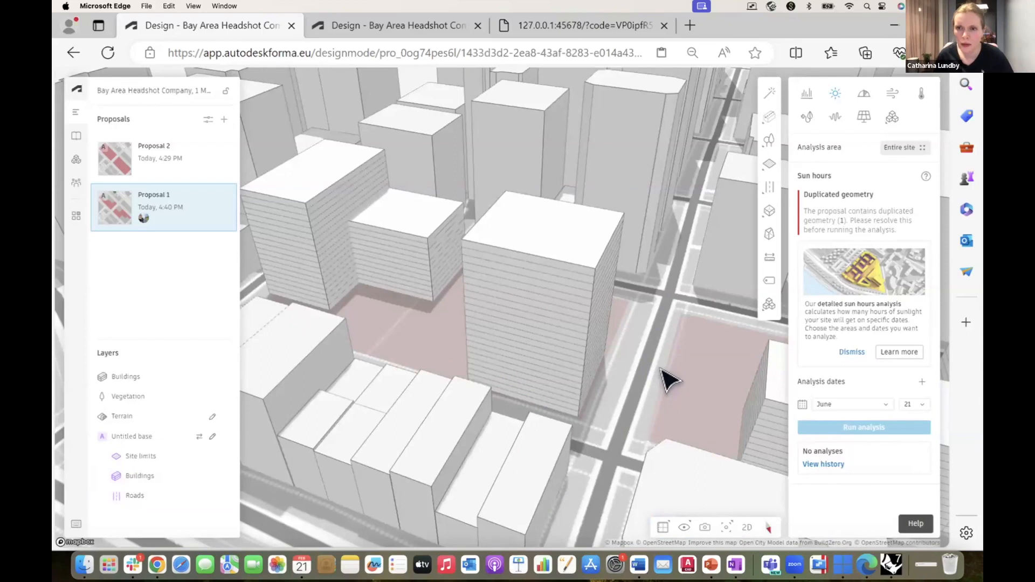
- Locate and delete the remaining duplicated geometry so that Proposal 1 can be analysed for sun hours
scroll(657, 381, "down", 5)
mouse_move(542, 351)
right_mouse_down()
mouse_move(705, 347)
mouse_move(466, 348)
mouse_move(557, 355)
right_mouse_up()
right_click_drag(585, 389, 513, 386)
left_click(515, 350)
key("Delete")
scroll(652, 337, "up", 2)
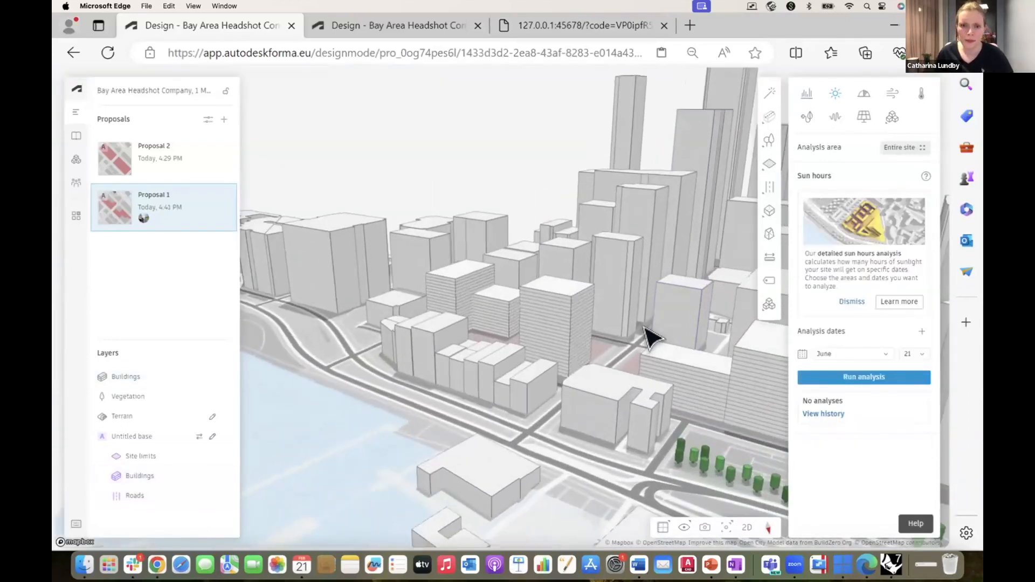
- Run the sun hours analysis for June 21 on both Site limit e3b and Site limit 072
left_click_drag(595, 326, 591, 324)
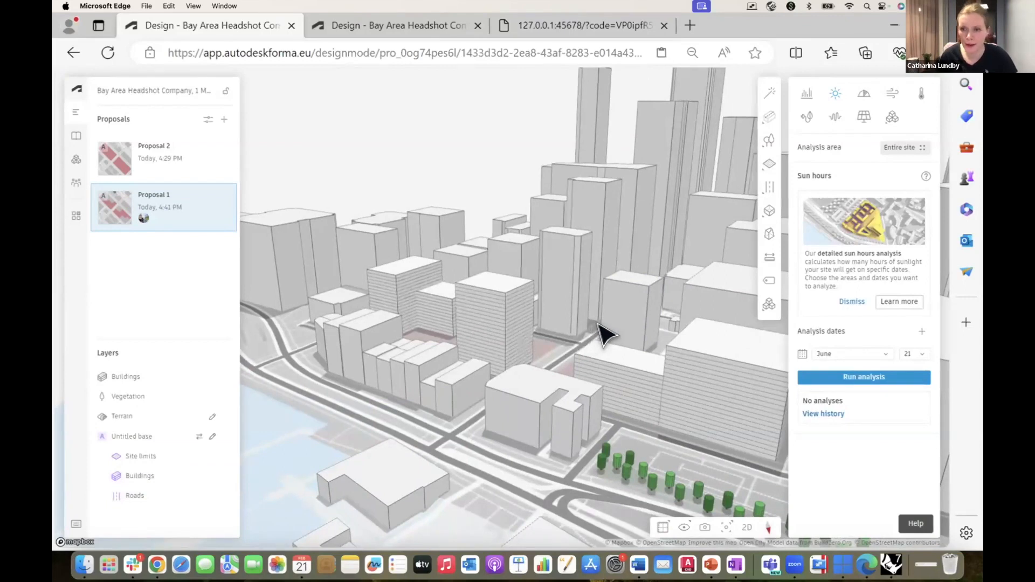
left_click(837, 381)
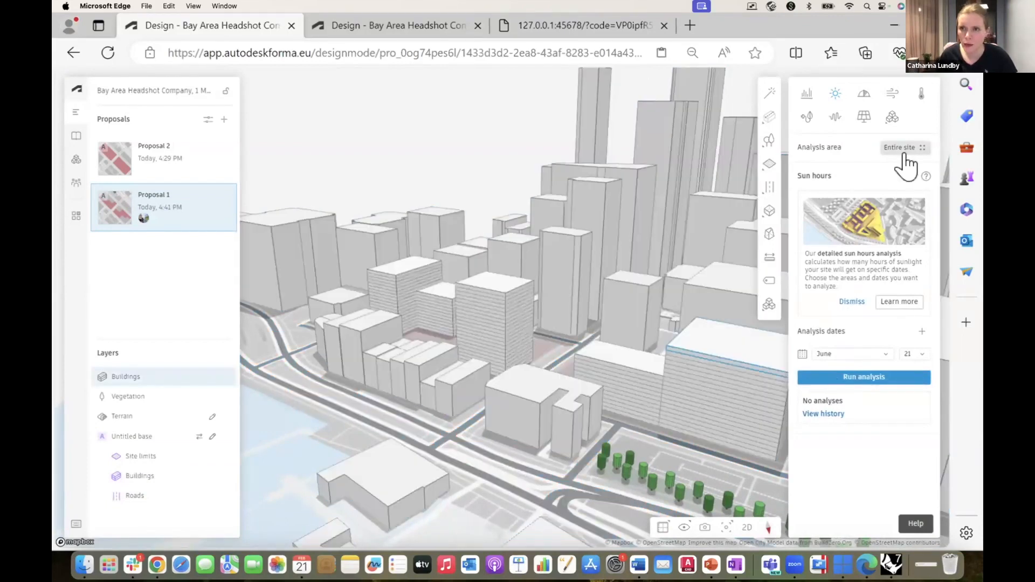
left_click(904, 149)
left_click(830, 199)
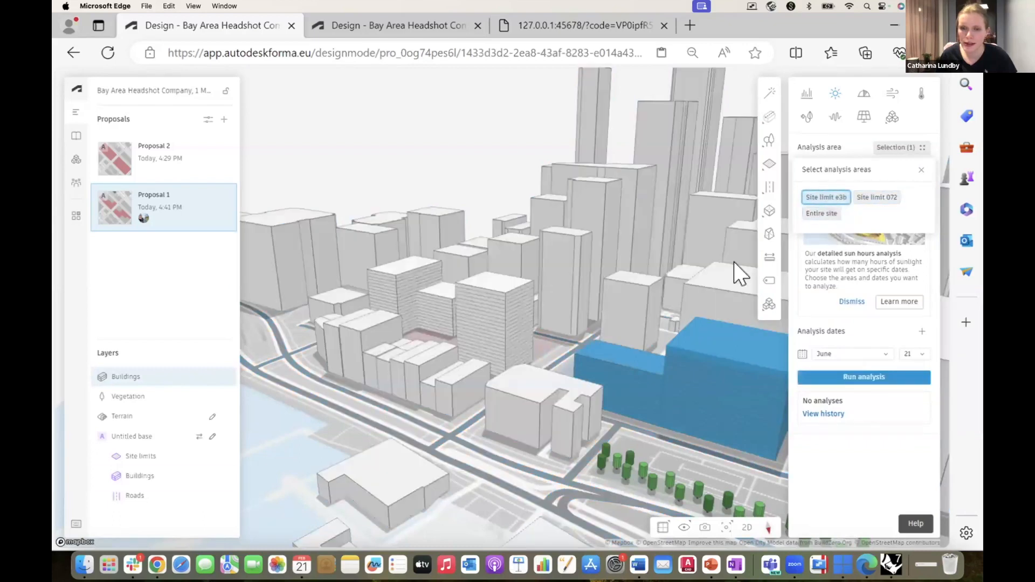
left_click(876, 198)
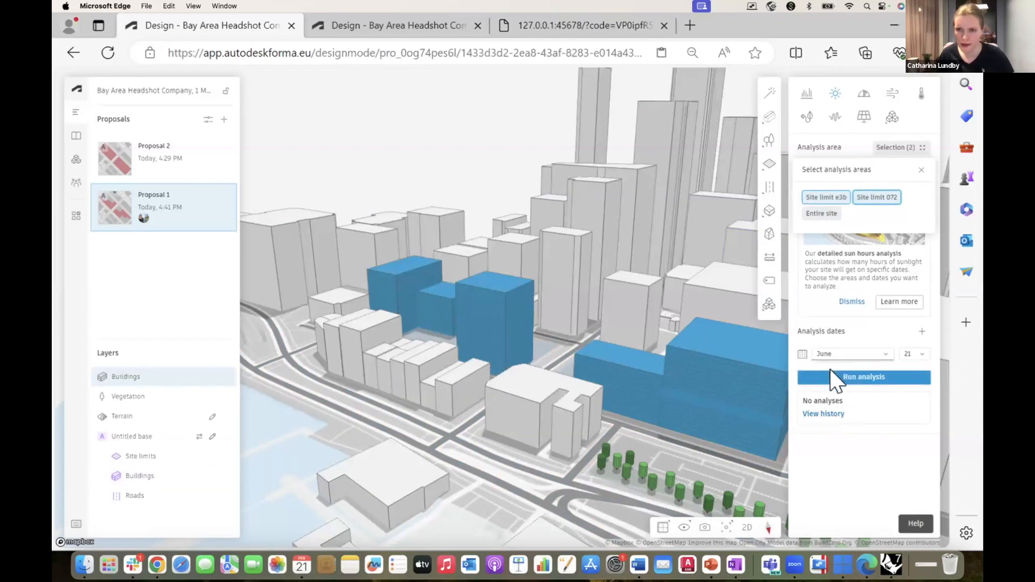
left_click(838, 378)
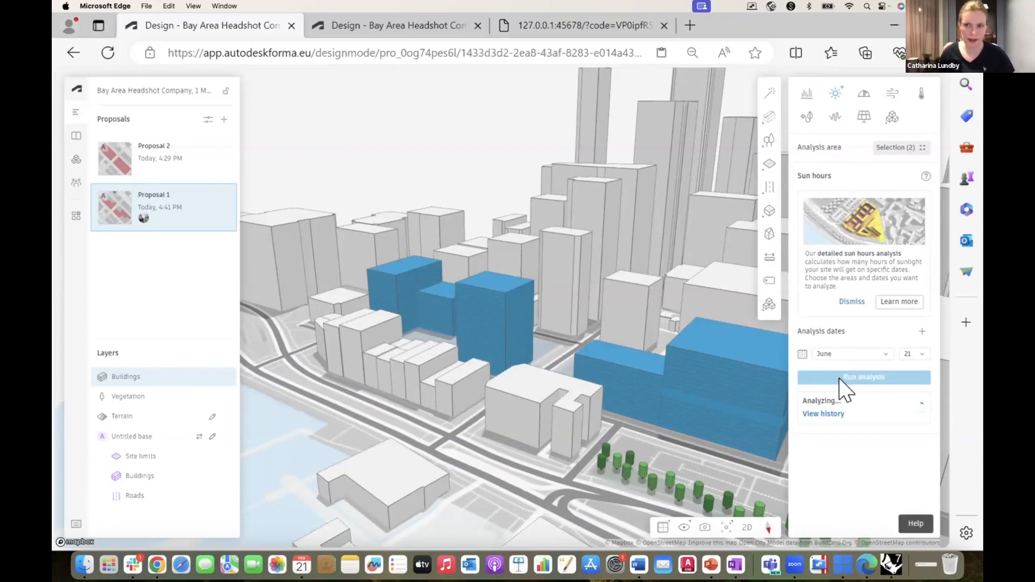
left_click(434, 371)
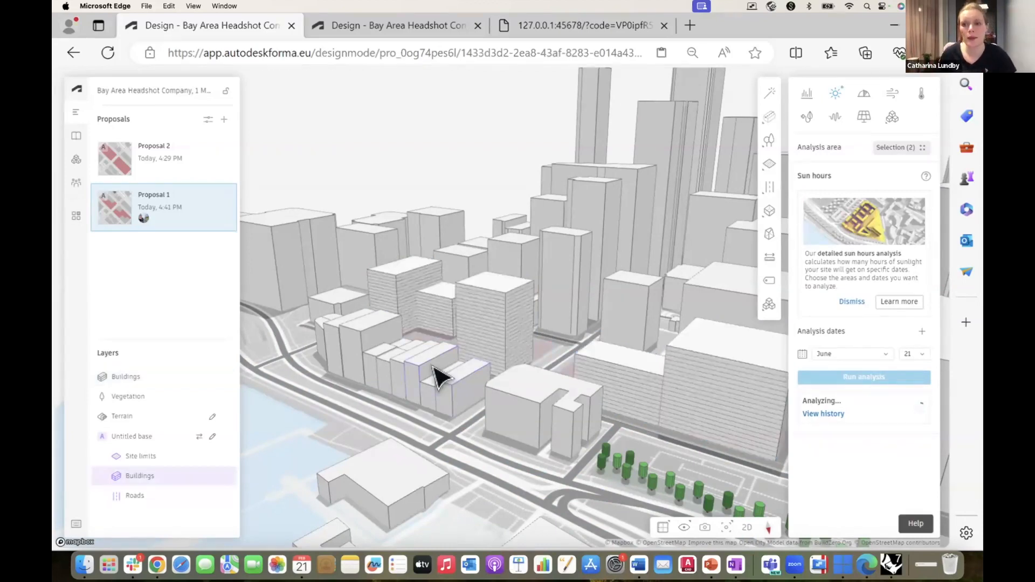
scroll(418, 350, "down", 2)
scroll(419, 351, "down", 2)
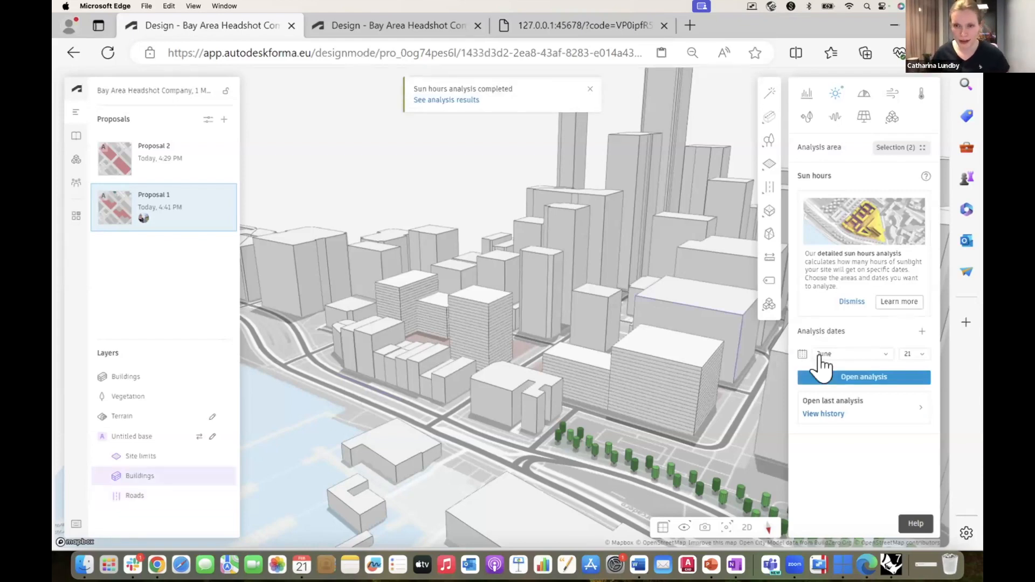
- Open the completed June 21 sun hours result from the analysis history and view the proposed buildings on both sites
left_click(834, 415)
left_click(731, 423)
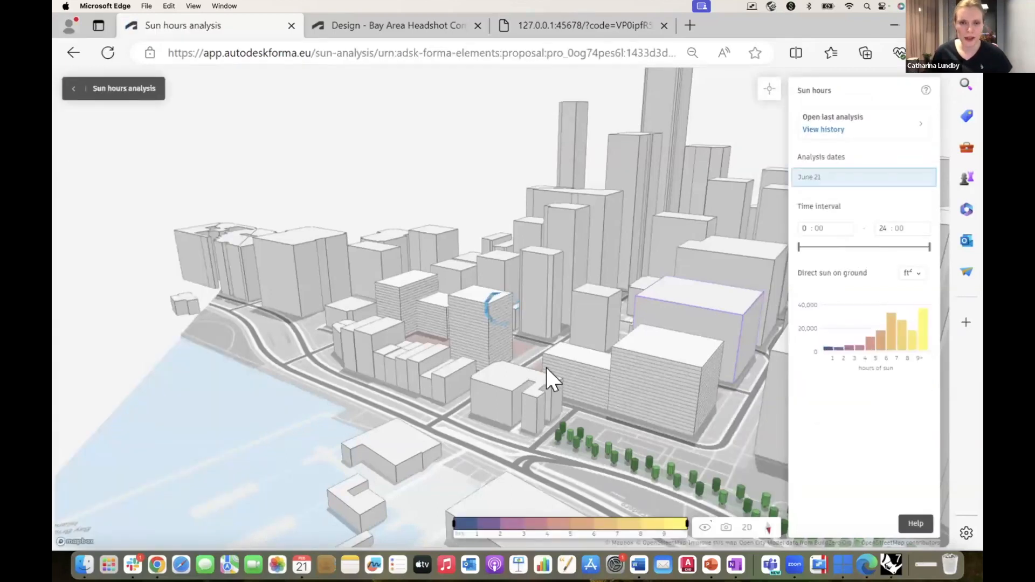
mouse_move(352, 333)
left_mouse_down()
mouse_move(378, 344)
mouse_move(559, 347)
mouse_move(360, 352)
left_mouse_up()
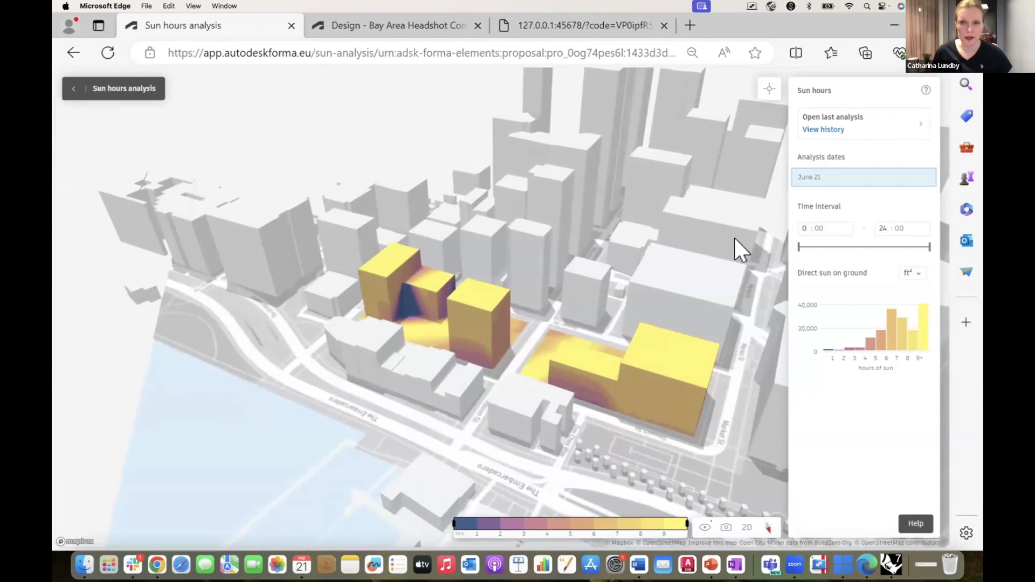
scroll(417, 263, "up", 5)
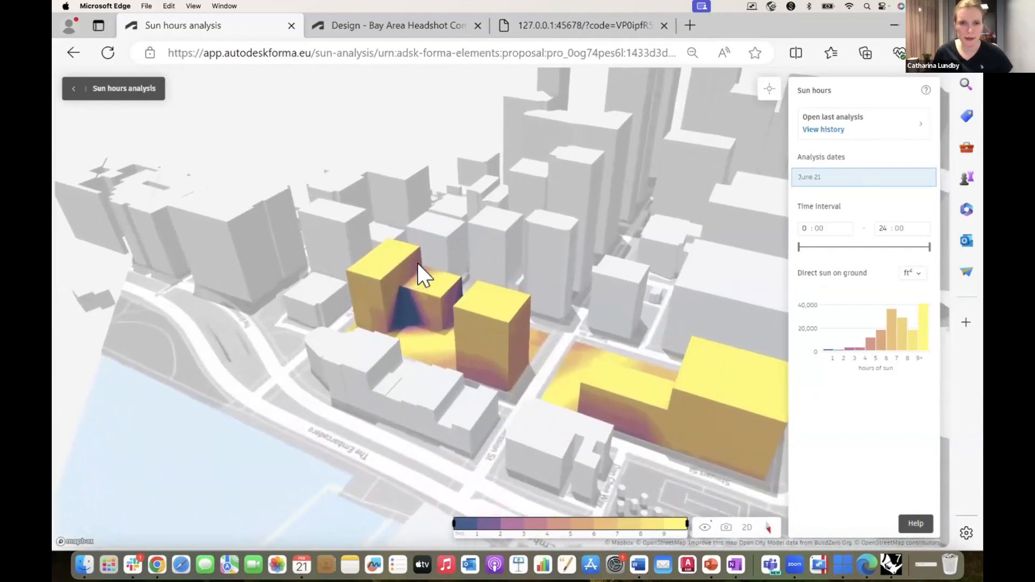
- Inspect point values of sun hours on the proposed facades and on the open ground of both sites, including from above
left_click(766, 96)
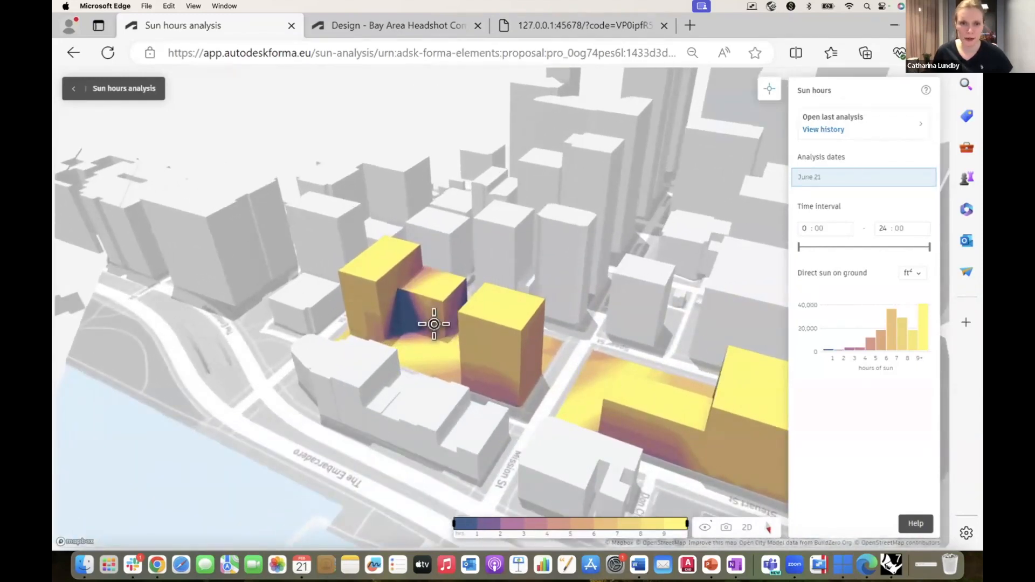
left_click(425, 301)
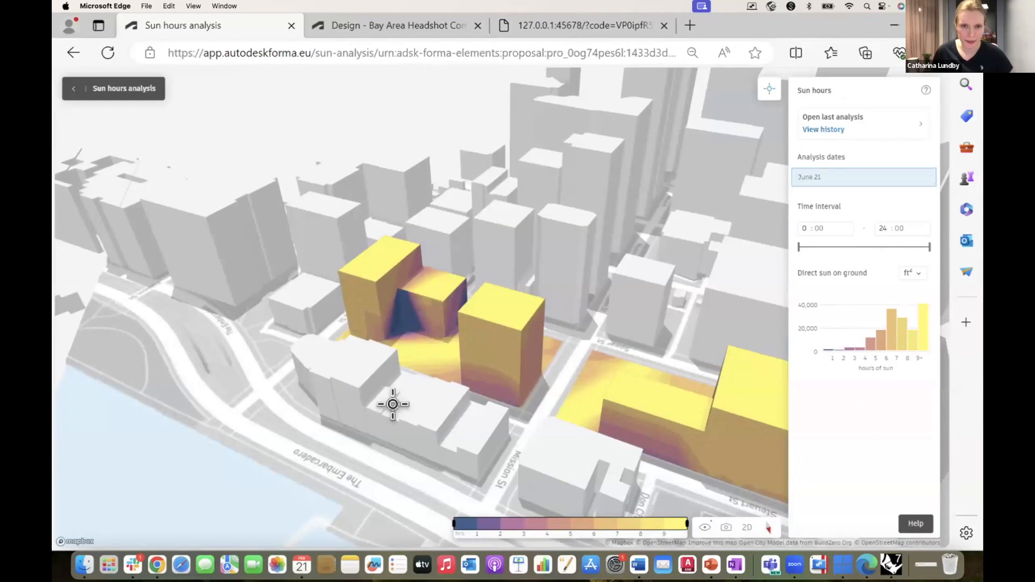
left_click(423, 347)
left_click(535, 350)
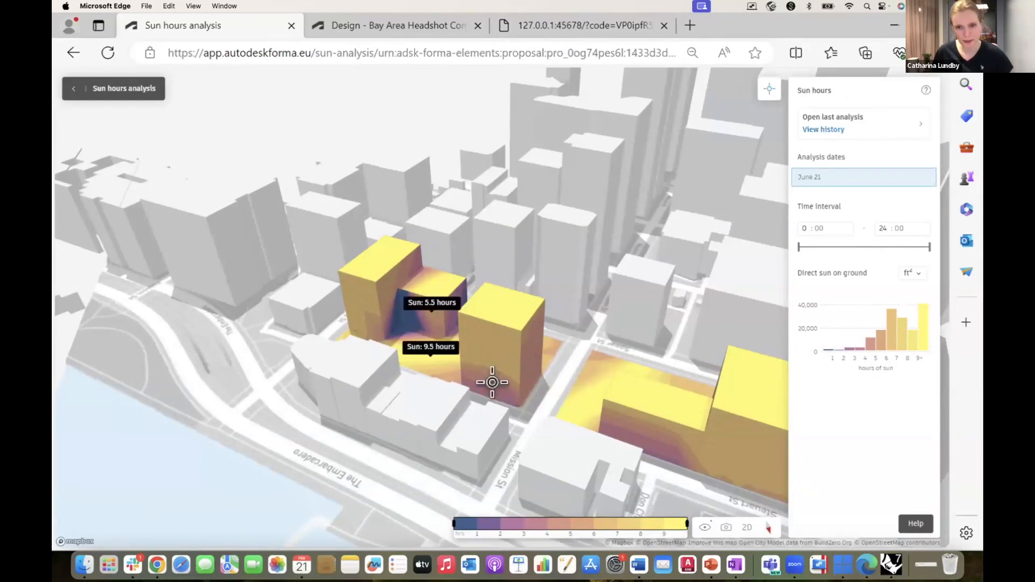
left_click(651, 431)
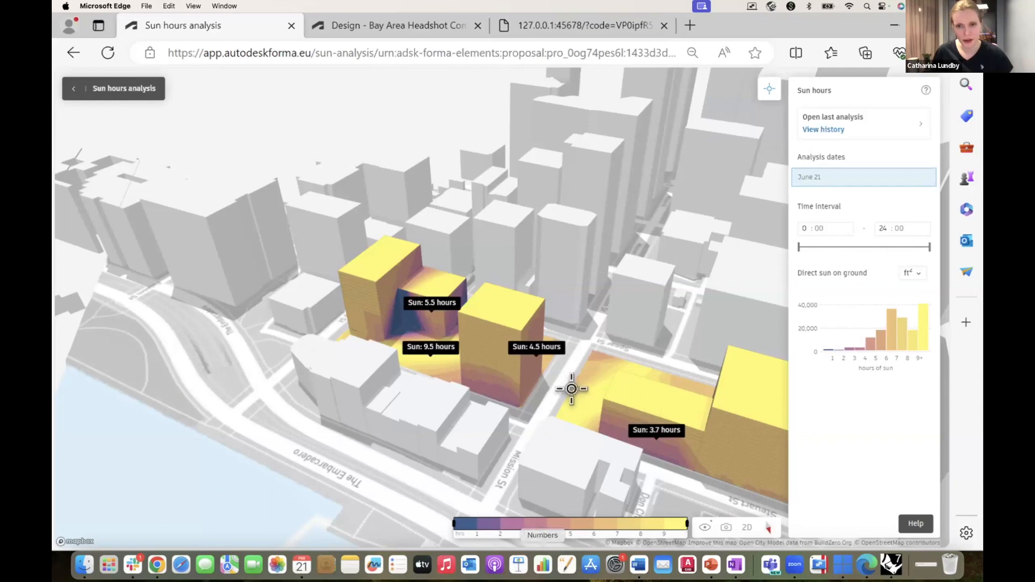
left_click(584, 362)
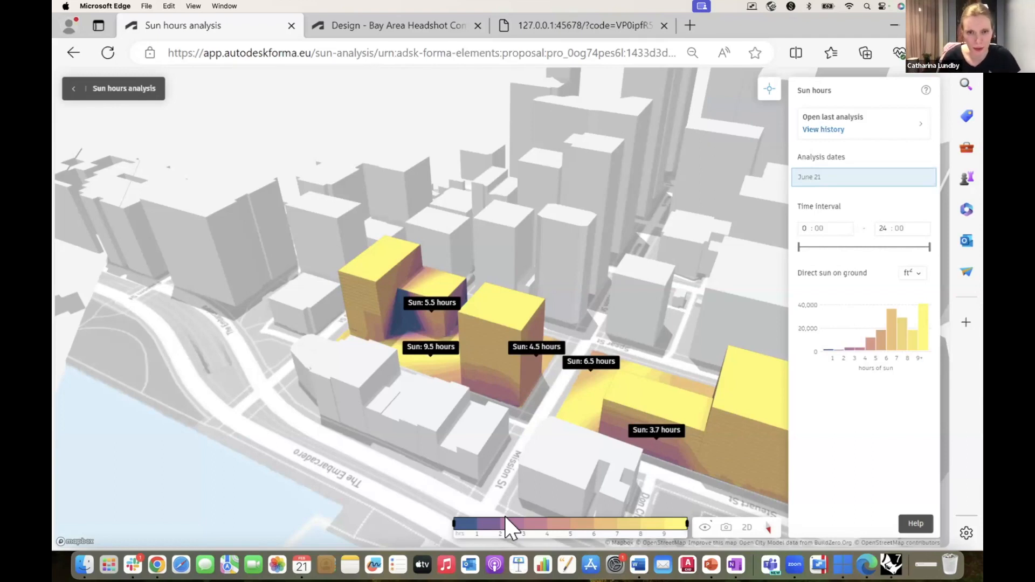
right_click_drag(504, 300, 535, 391)
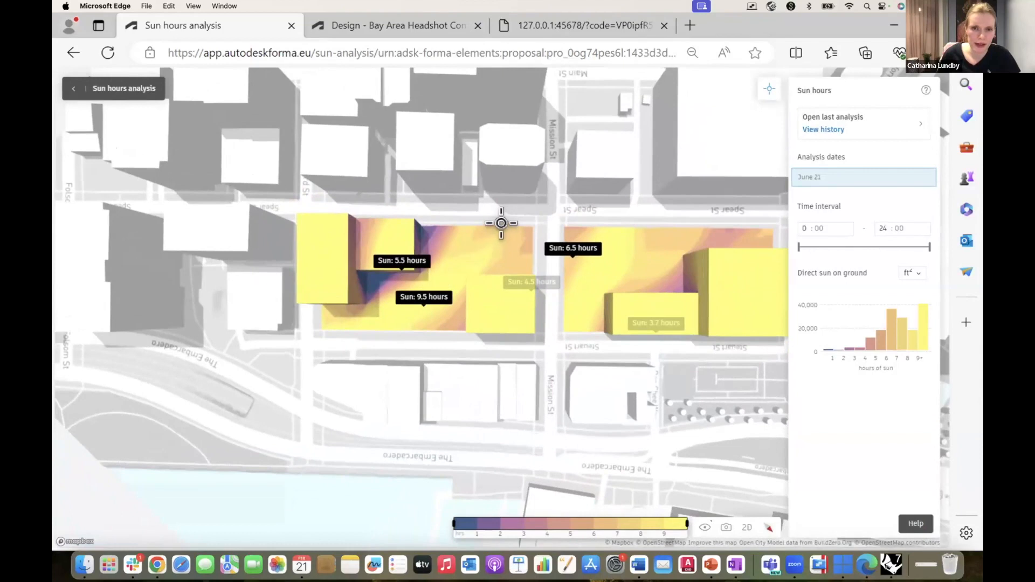
left_click(465, 253)
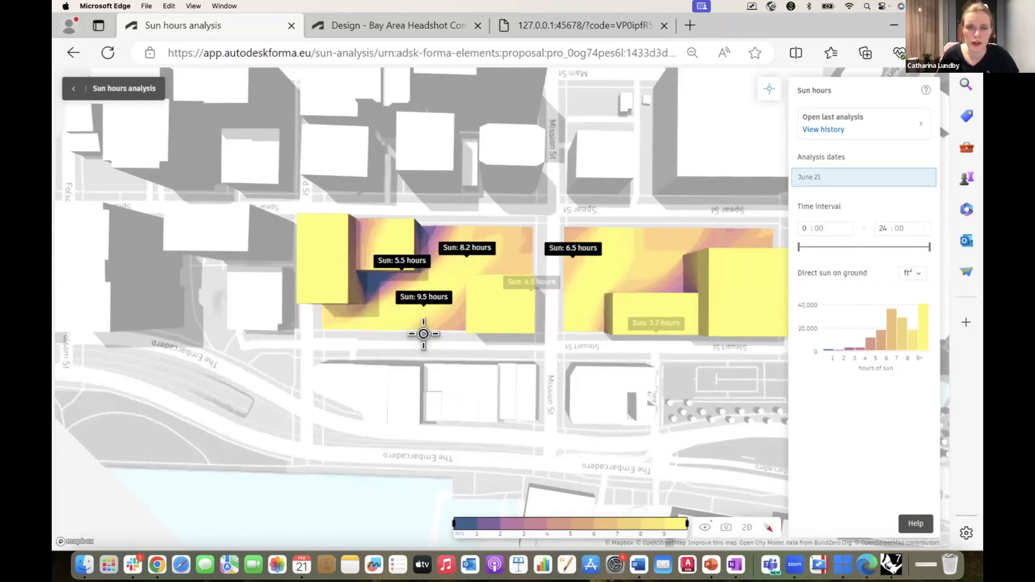
right_click_drag(441, 341, 447, 281)
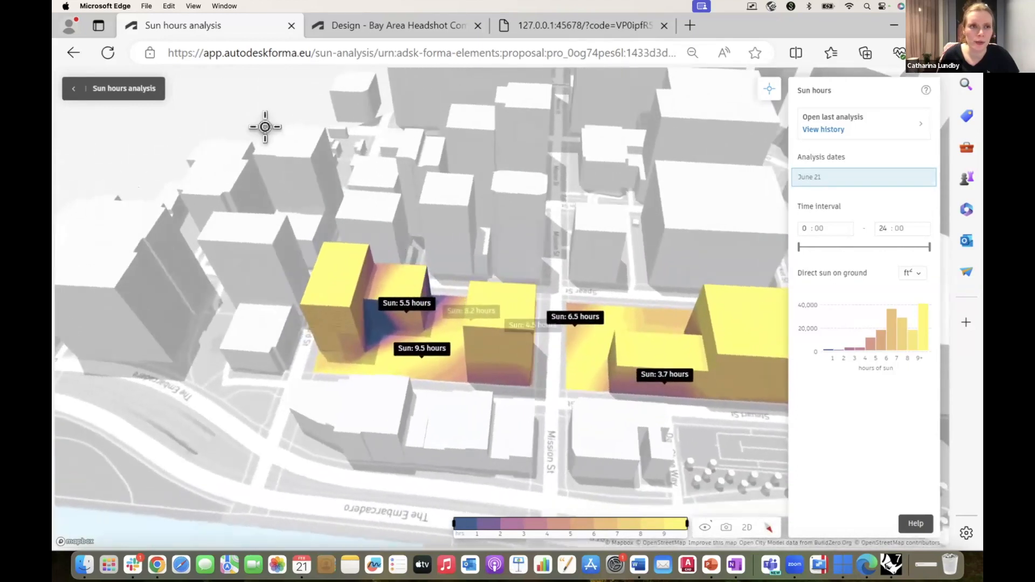
- Leave the sun hours results and open the microclimate analysis setup for the two sites in Proposal 1
left_click(73, 90)
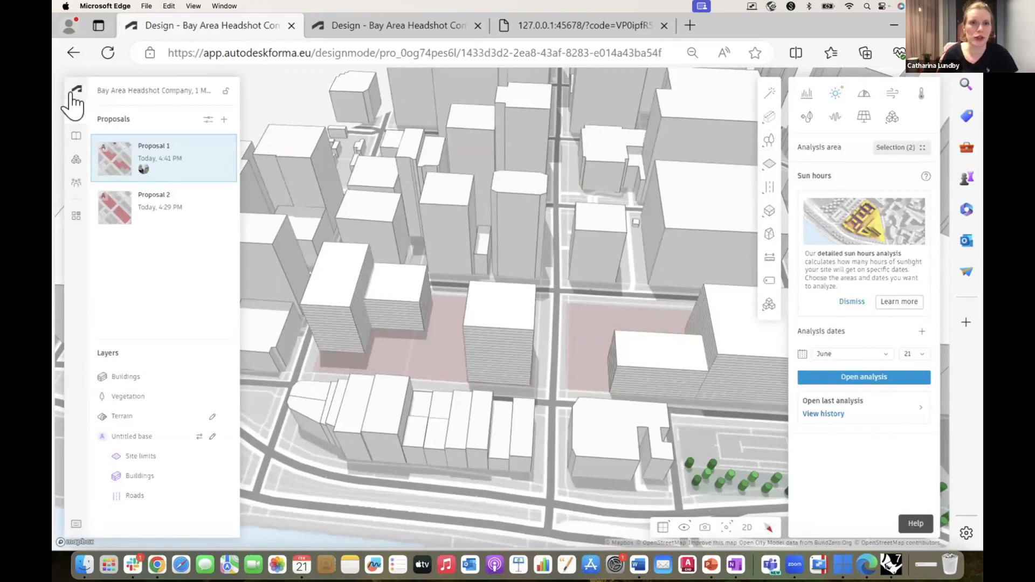
scroll(386, 233, "down", 1)
right_click_drag(436, 298, 529, 311)
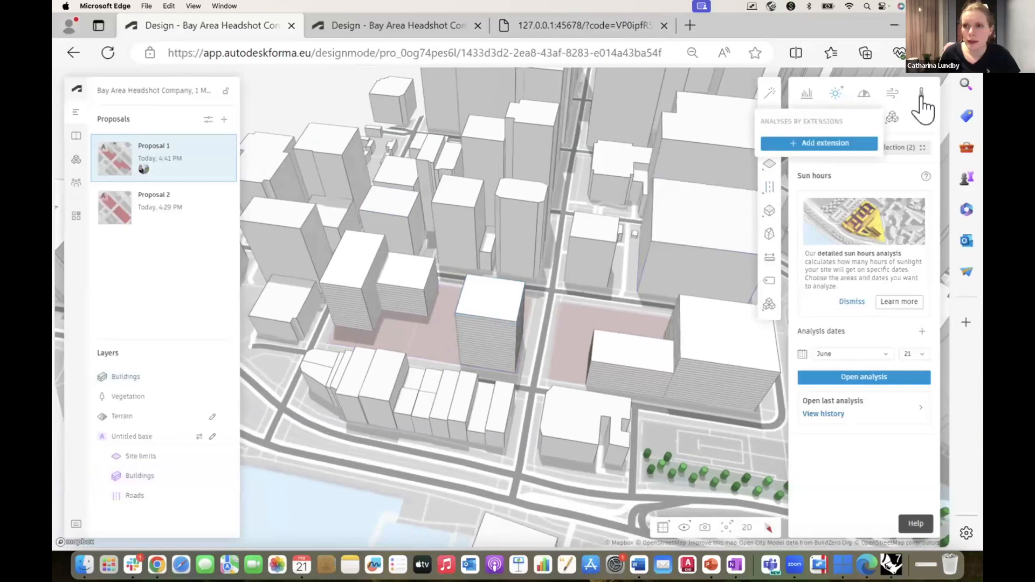
left_click(922, 102)
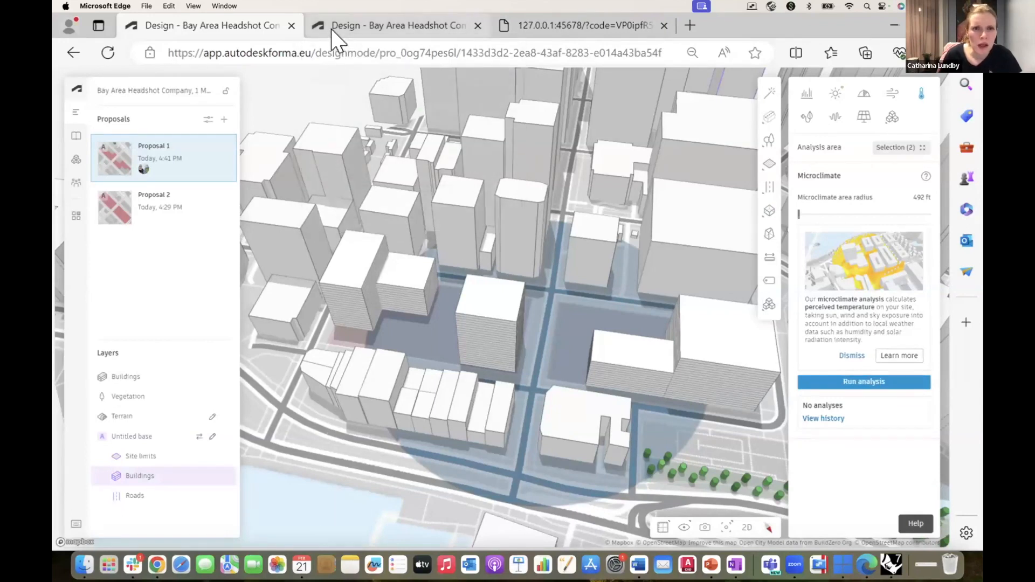
- Switch to the other open copy of the project, open its saved microclimate result from the history, and view it from above
left_click(345, 25)
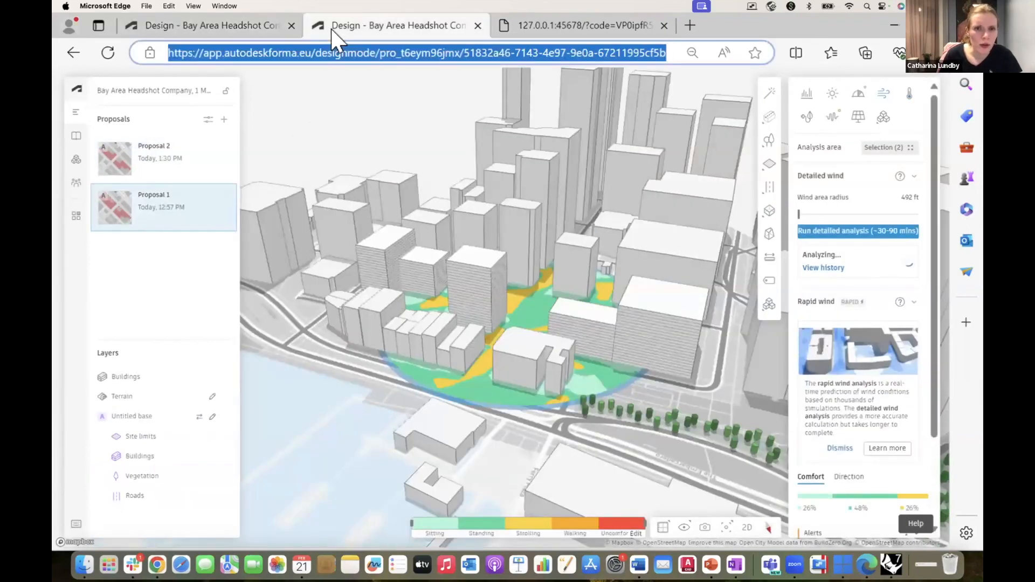
left_click_drag(355, 387, 367, 392)
left_click(908, 97)
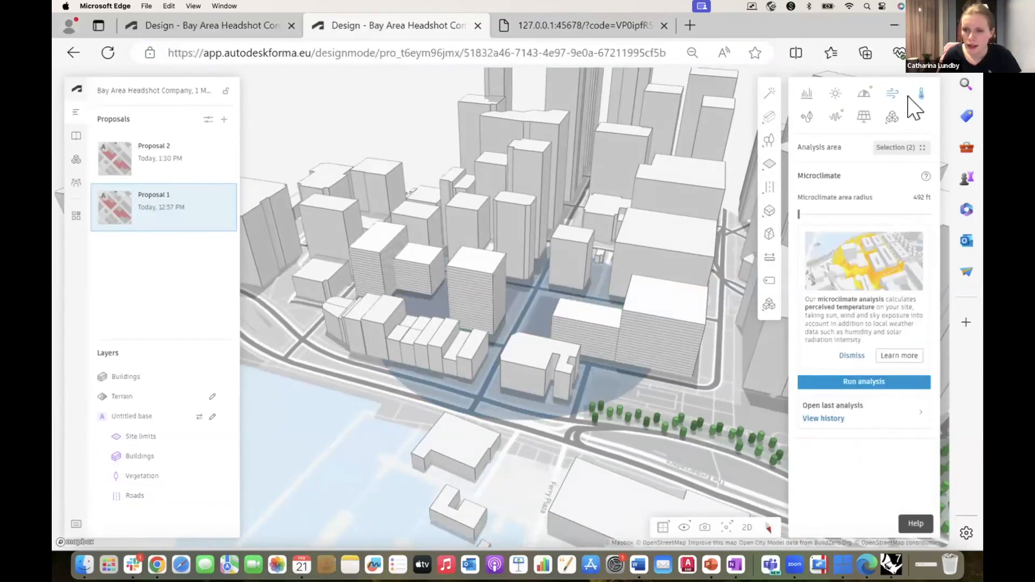
left_click(820, 421)
left_click(723, 427)
left_click(701, 446)
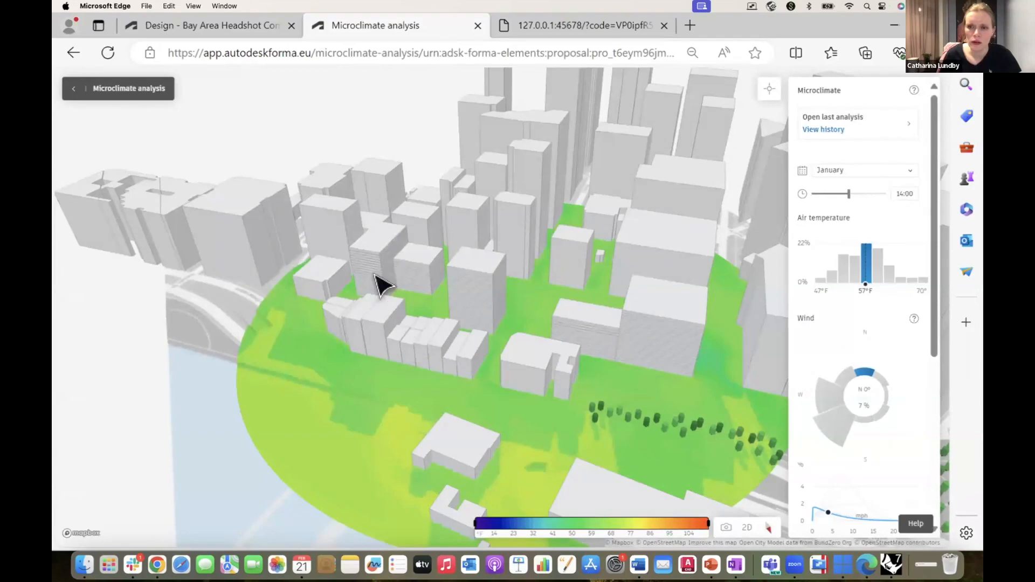
scroll(857, 366, "down", 5)
scroll(862, 366, "up", 5)
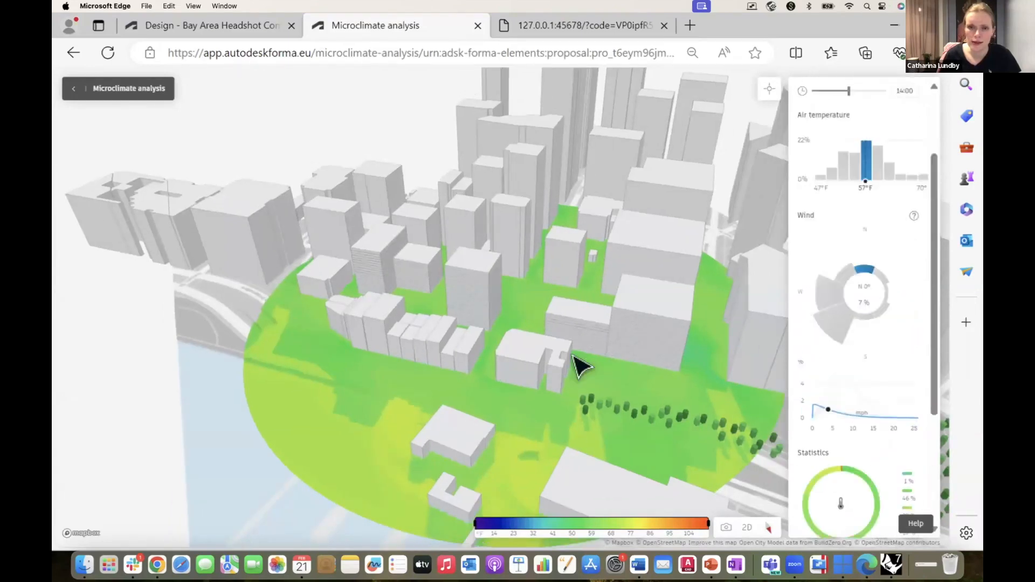
right_click_drag(520, 317, 532, 383)
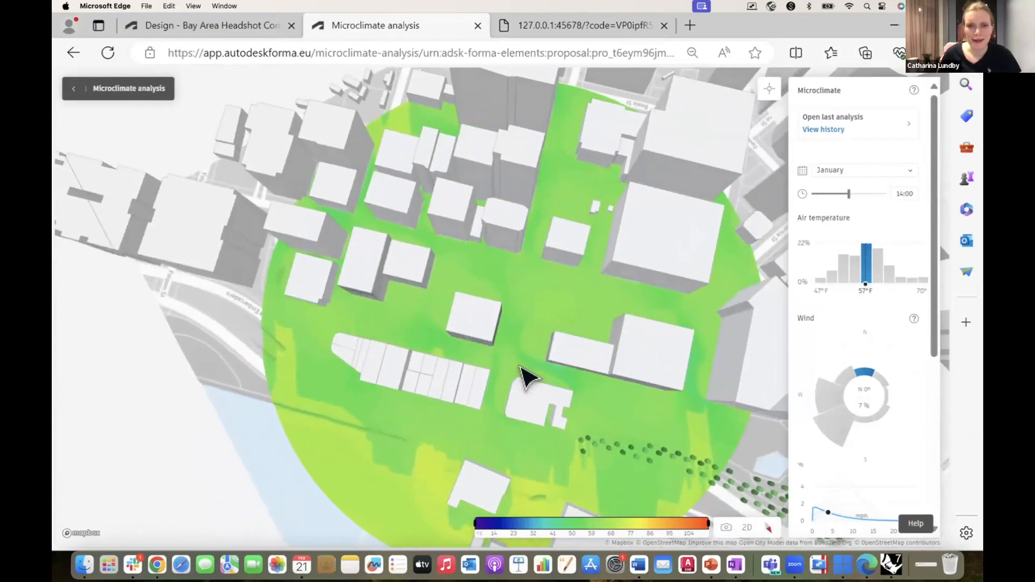
- Set the microclimate conditions to June with southwest wind (225°) at about 10.2 mph
left_click(834, 171)
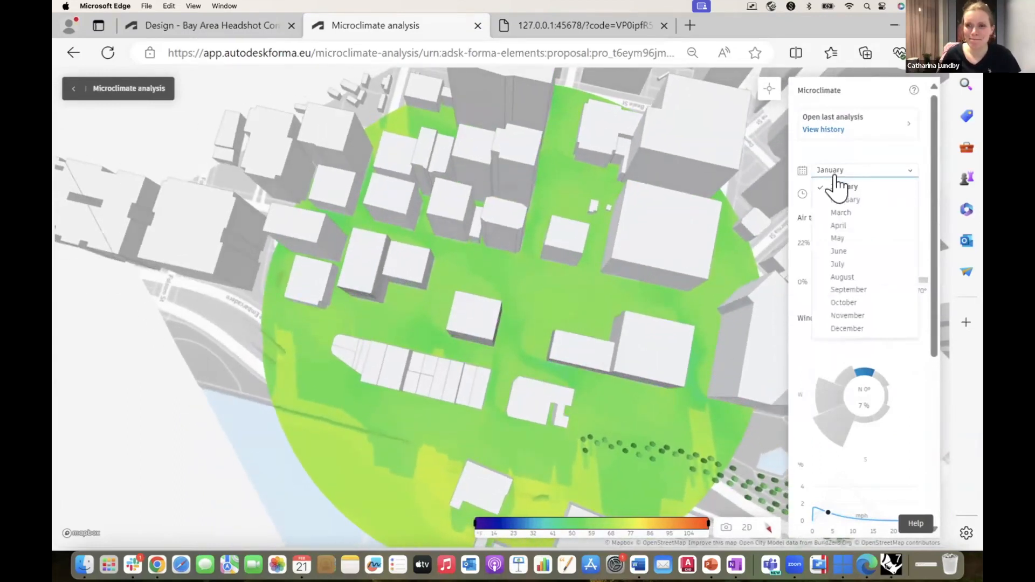
left_click(862, 252)
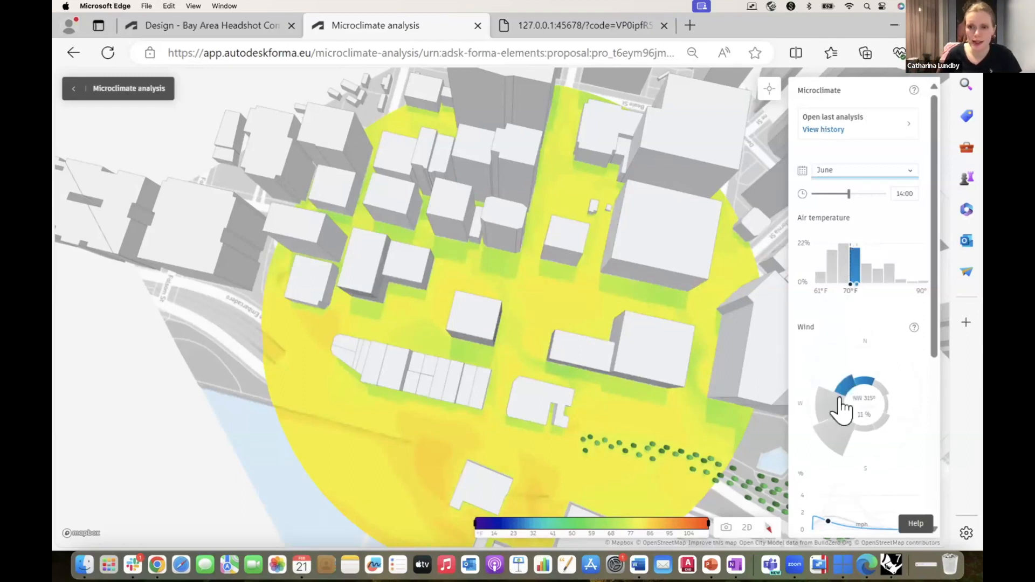
left_click(838, 438)
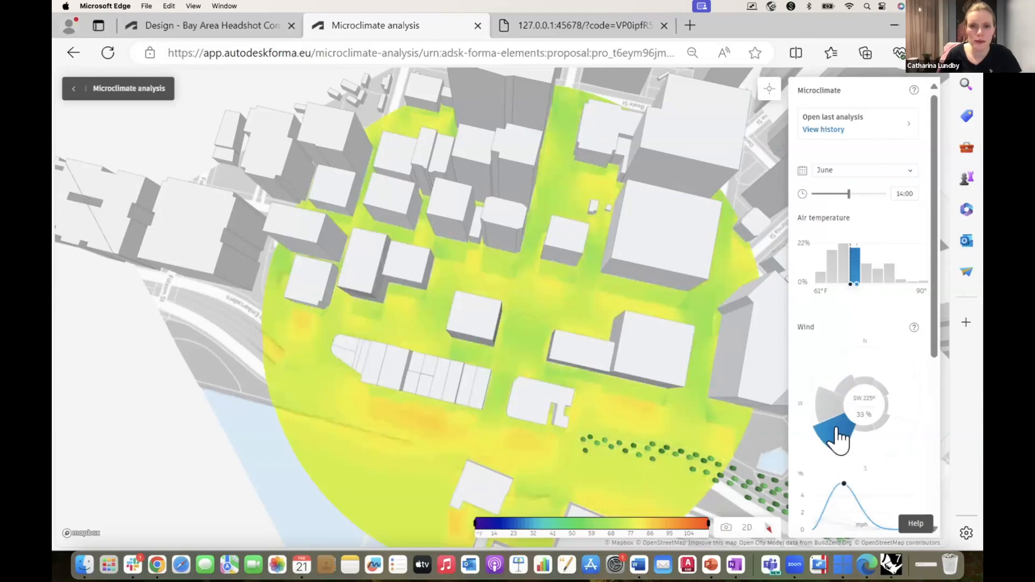
right_click_drag(522, 323, 523, 323)
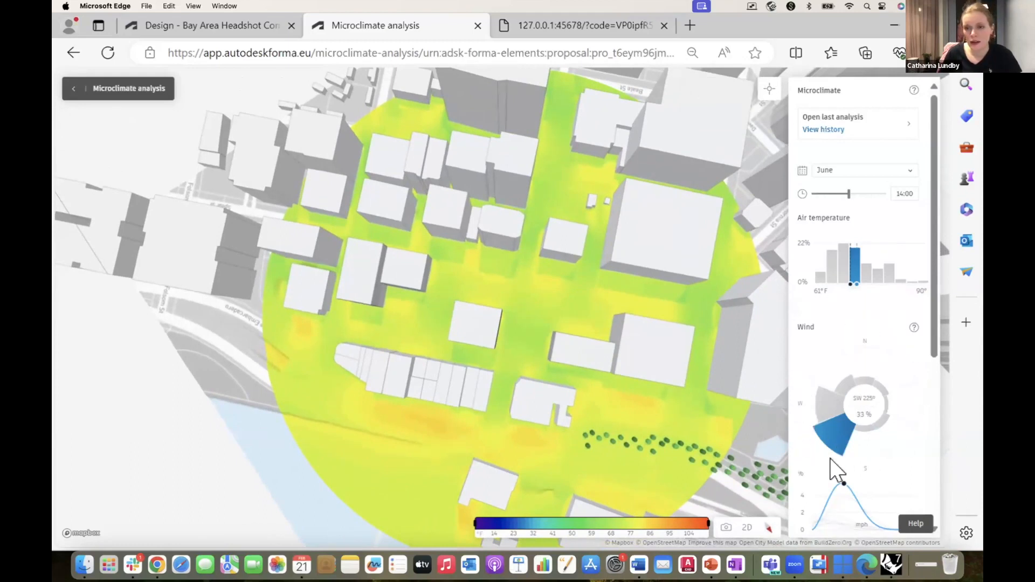
scroll(835, 469, "down", 4)
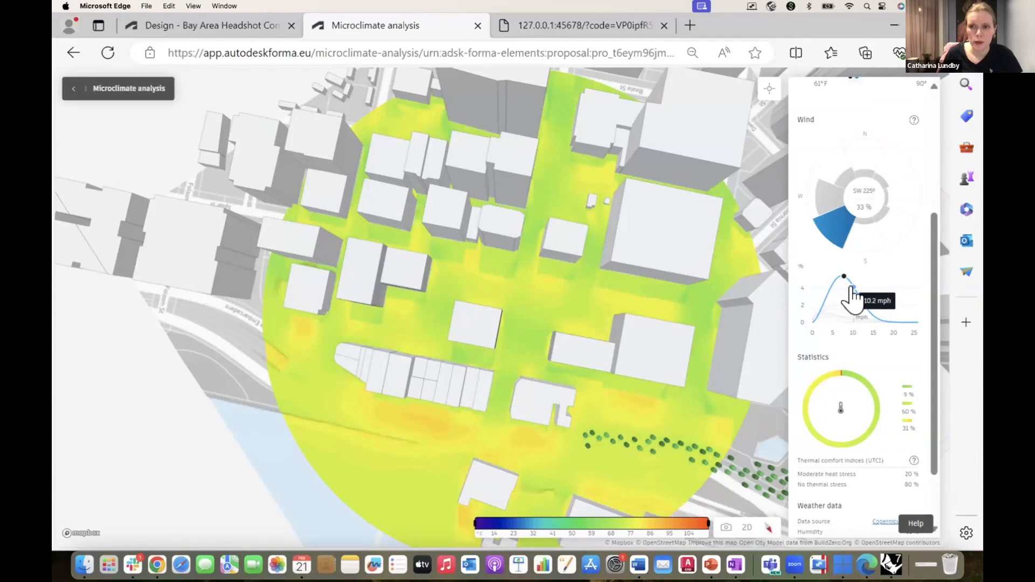
left_click(852, 297)
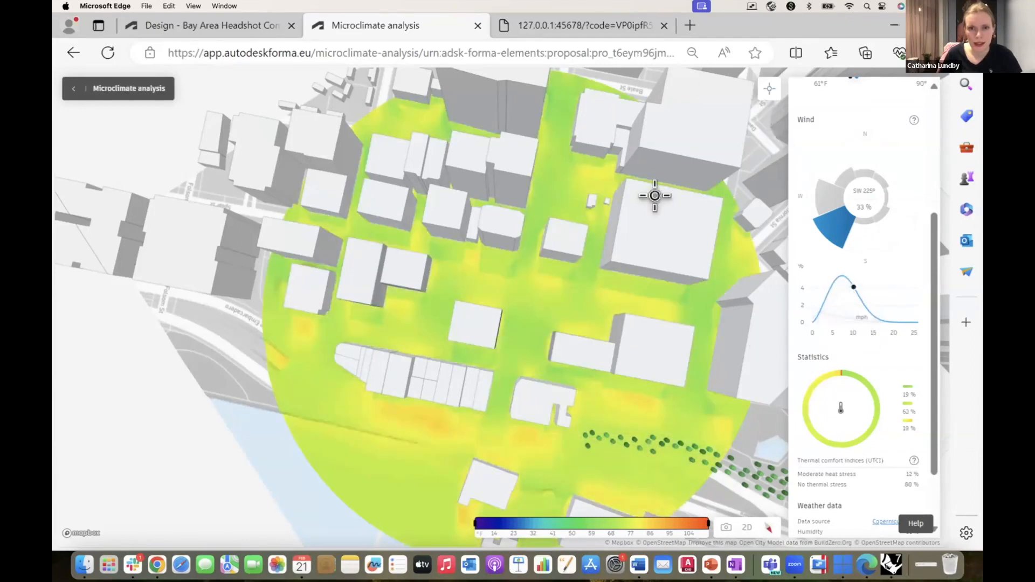
- Inspect perceived temperatures in the courtyard, beside the residential tower and in the street between the sites, clearing the first markers
left_click(438, 304)
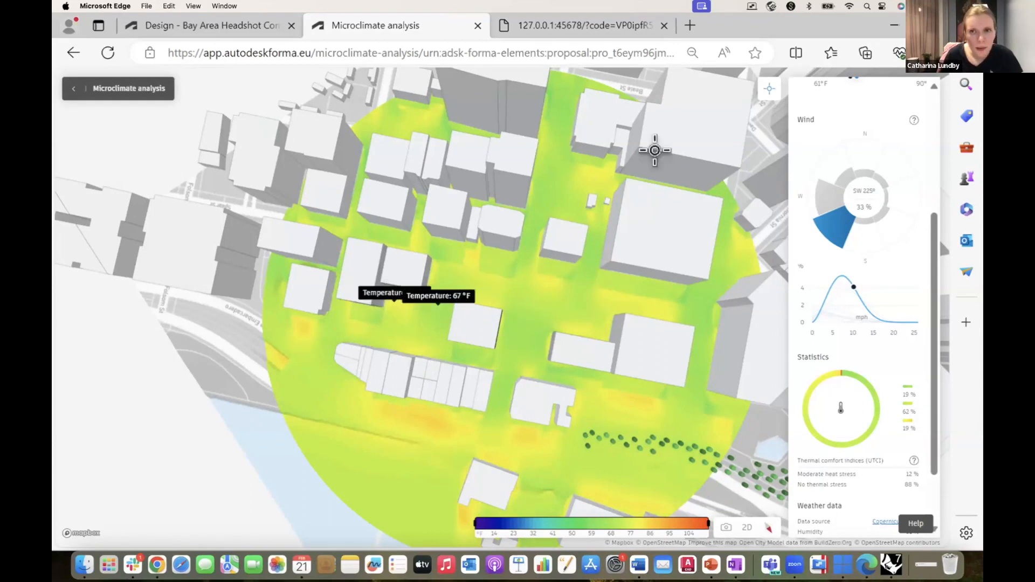
left_click(769, 89)
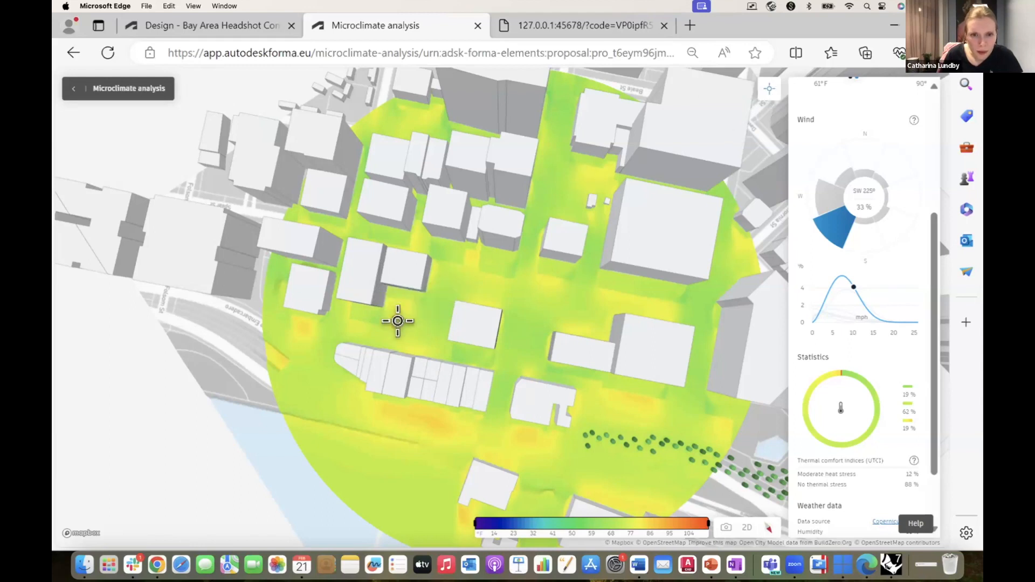
left_click(550, 277)
left_click(483, 298)
left_click(420, 307)
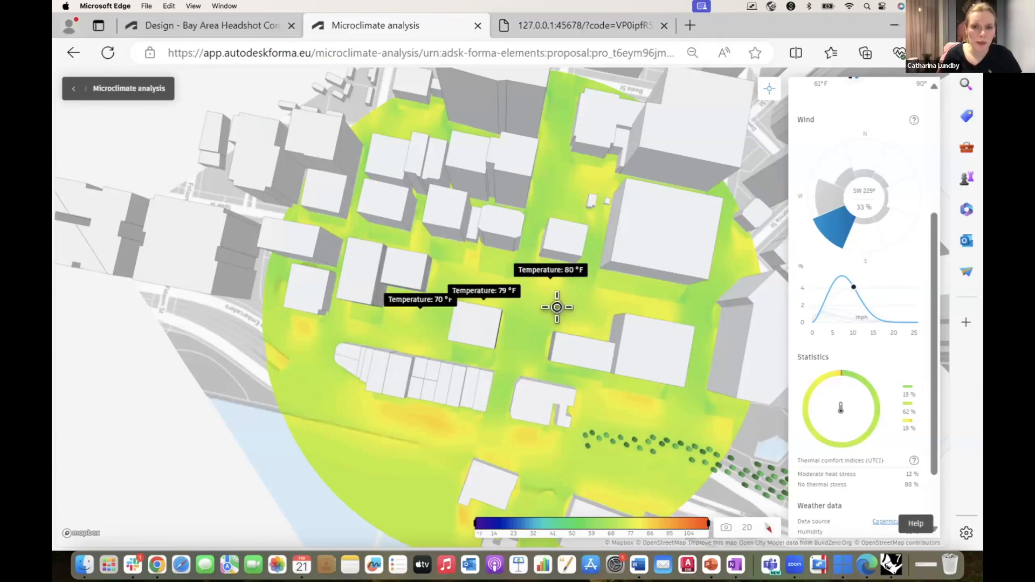
- Inspect perceived temperatures beside the low-rise row and in the street between the sites, clear the markers and leave the microclimate results
scroll(486, 300, "up", 3)
scroll(494, 308, "up", 2)
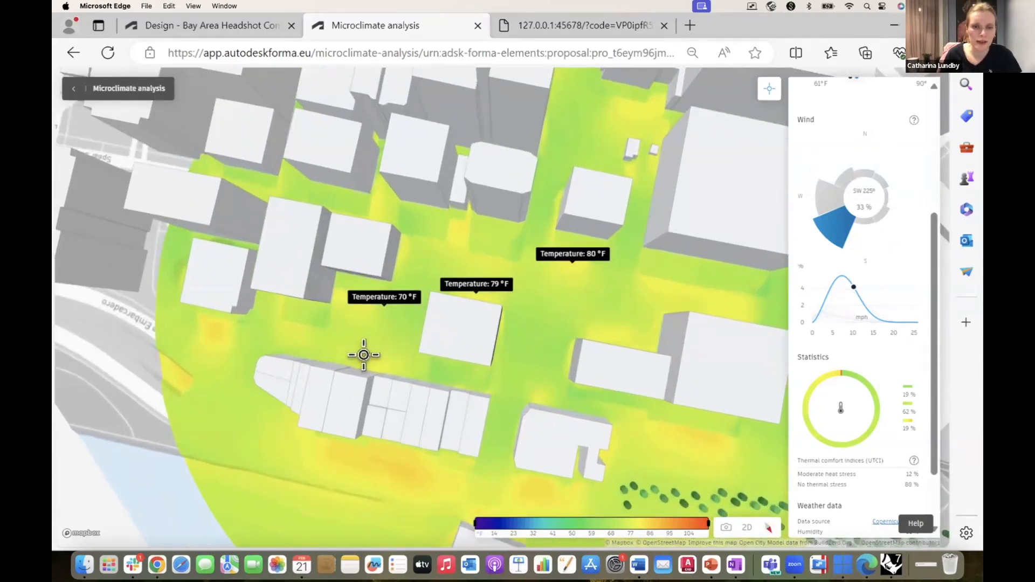
left_click(364, 355)
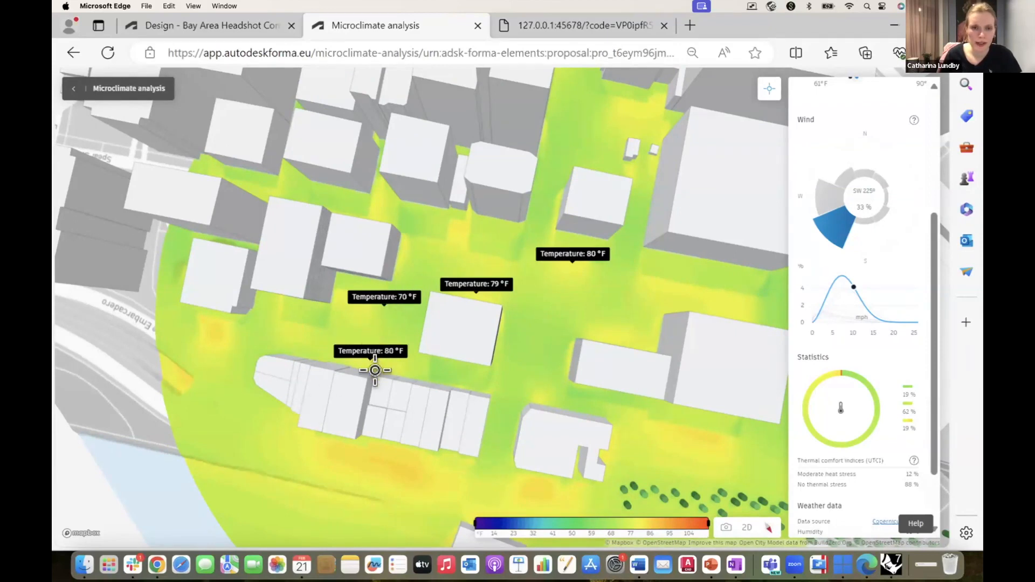
left_click(526, 327)
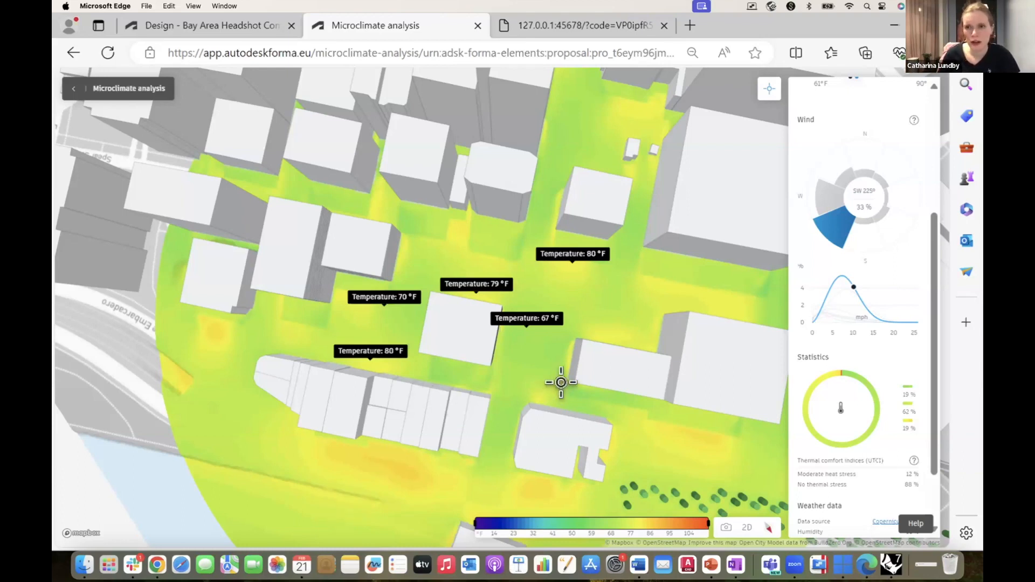
left_click(768, 91)
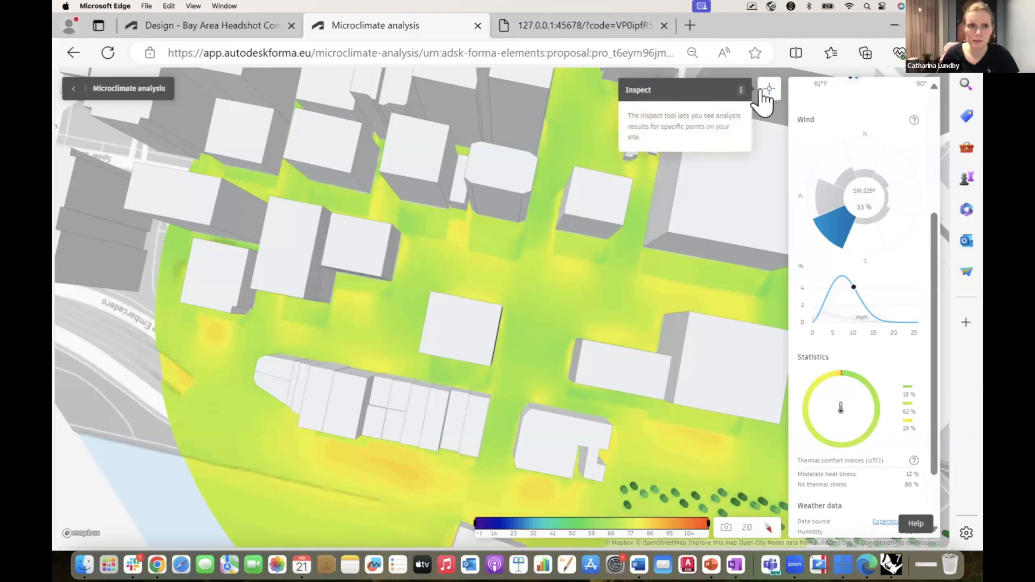
left_click(72, 89)
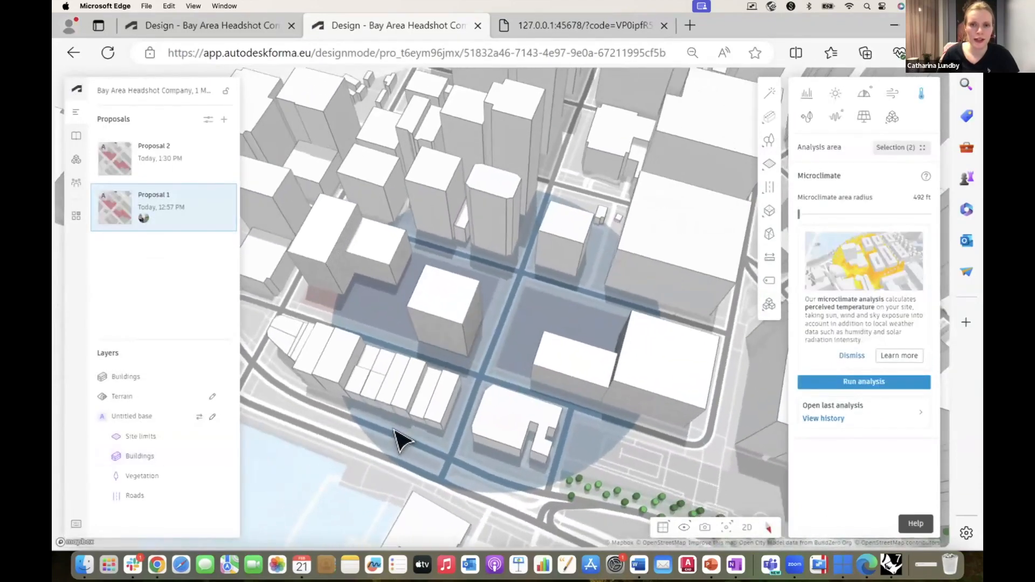
- Show the rapid noise analysis for the two selected sites in Proposal 1 and view it from above
left_click(833, 117)
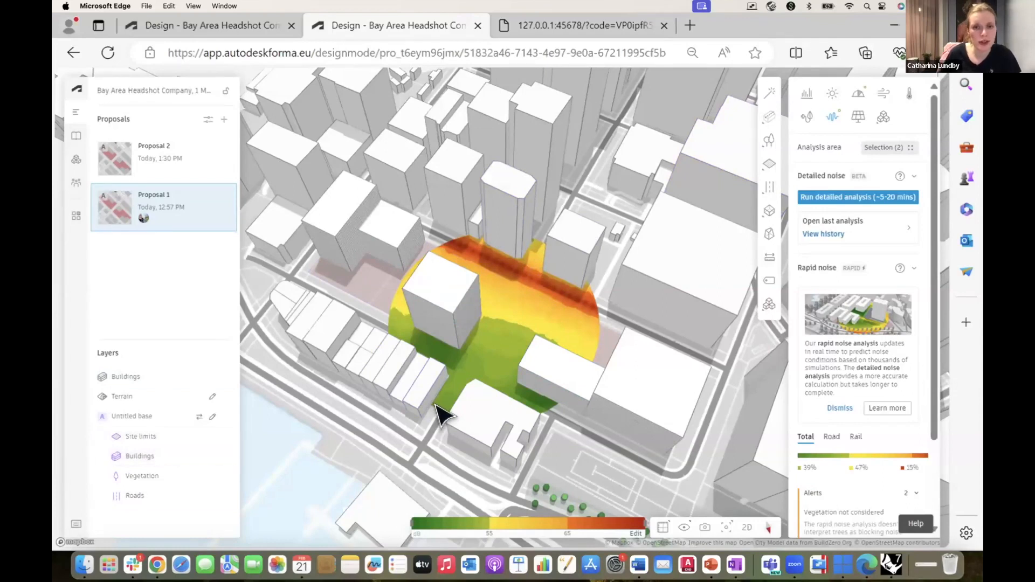
mouse_move(565, 394)
right_mouse_down()
mouse_move(551, 392)
mouse_move(569, 390)
right_mouse_up()
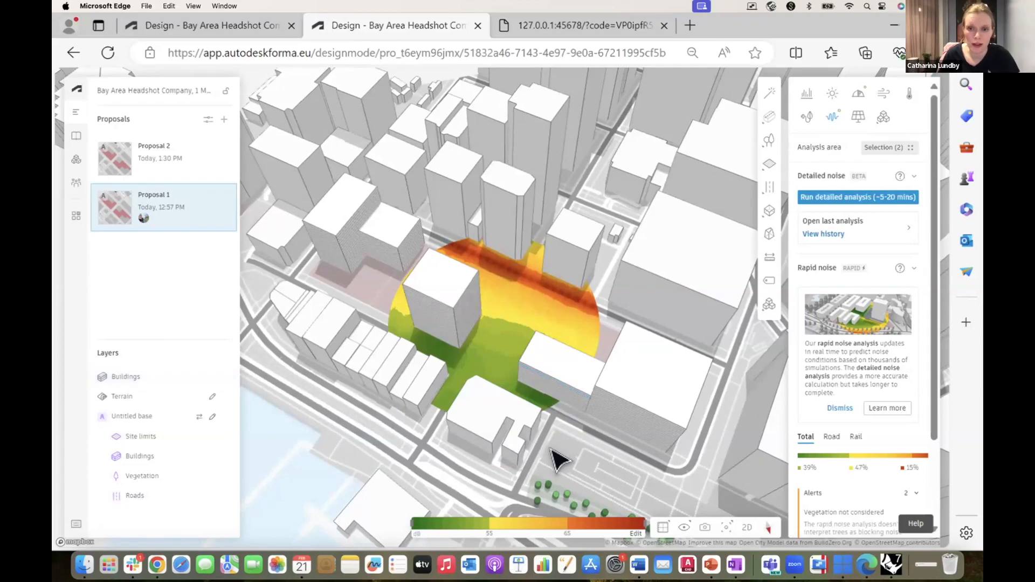
right_click_drag(558, 459, 638, 400)
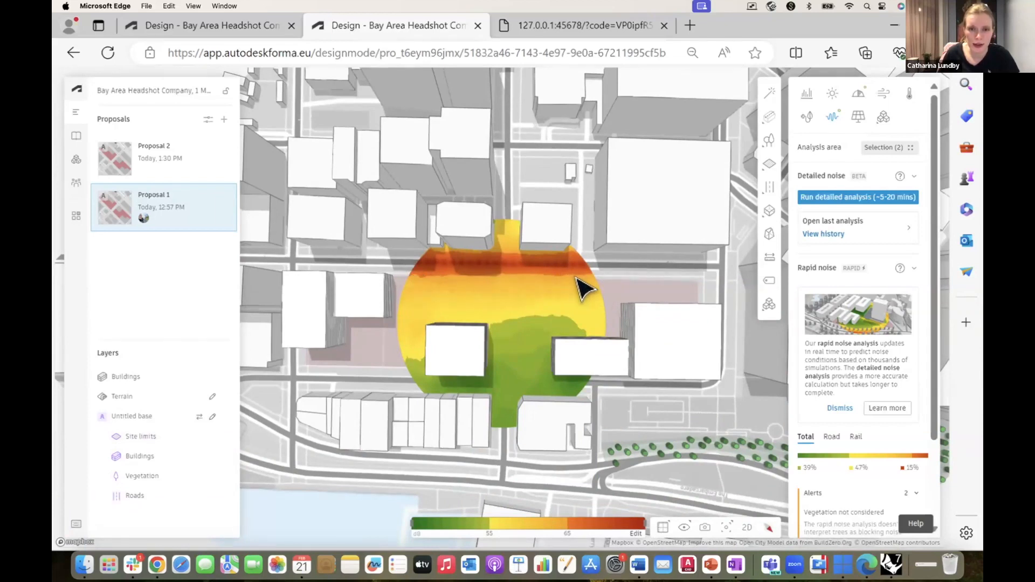
- Try to draw a long, narrow building across both sites along the noisy street to shield the courtyard
left_click(770, 117)
left_click(710, 162)
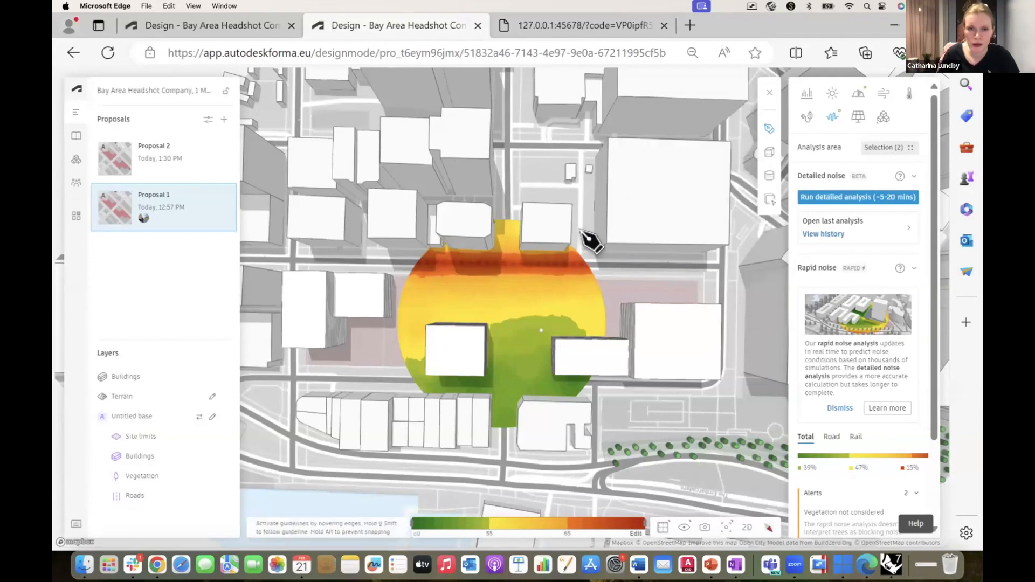
left_click(420, 277)
left_click(420, 301)
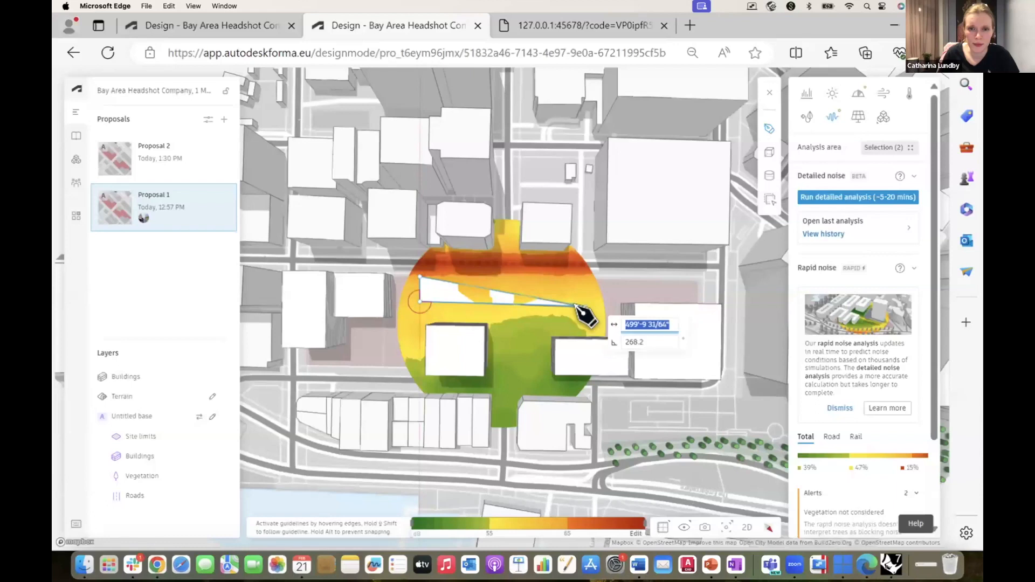
left_click(570, 300)
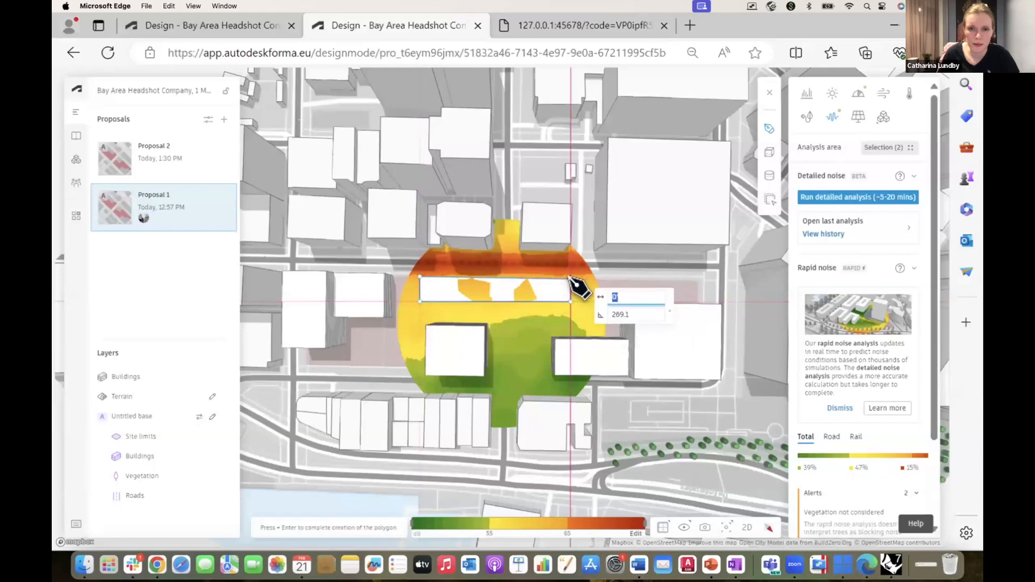
key("Return")
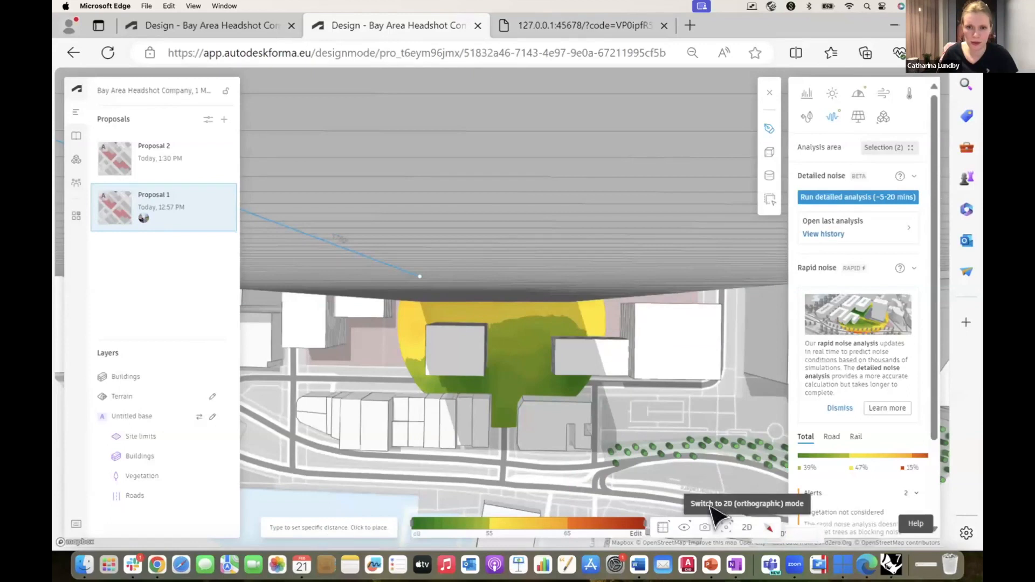
left_click(745, 528)
left_click(745, 528)
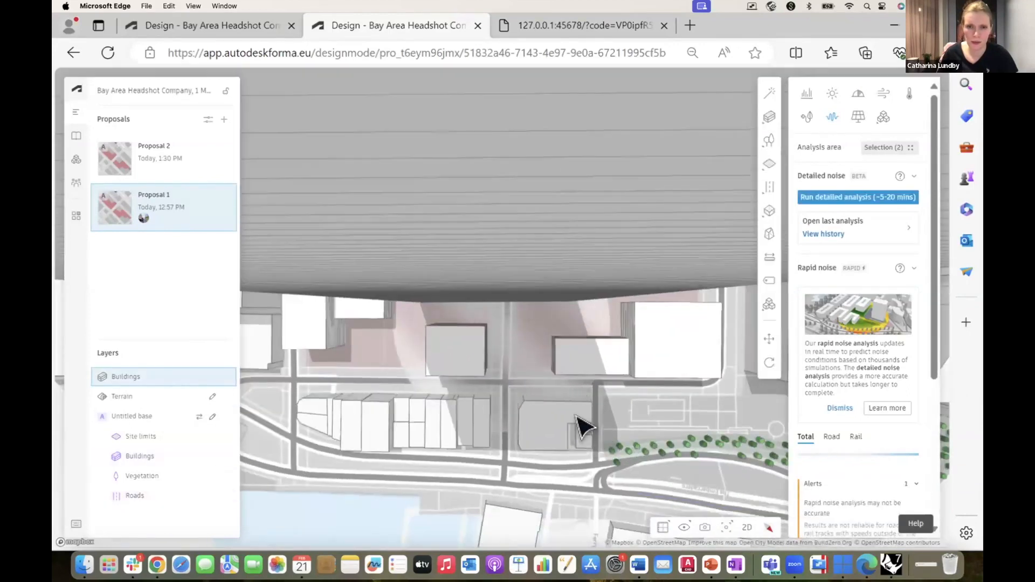
- Delete the oversized new tower from the proposal
scroll(531, 364, "down", 10)
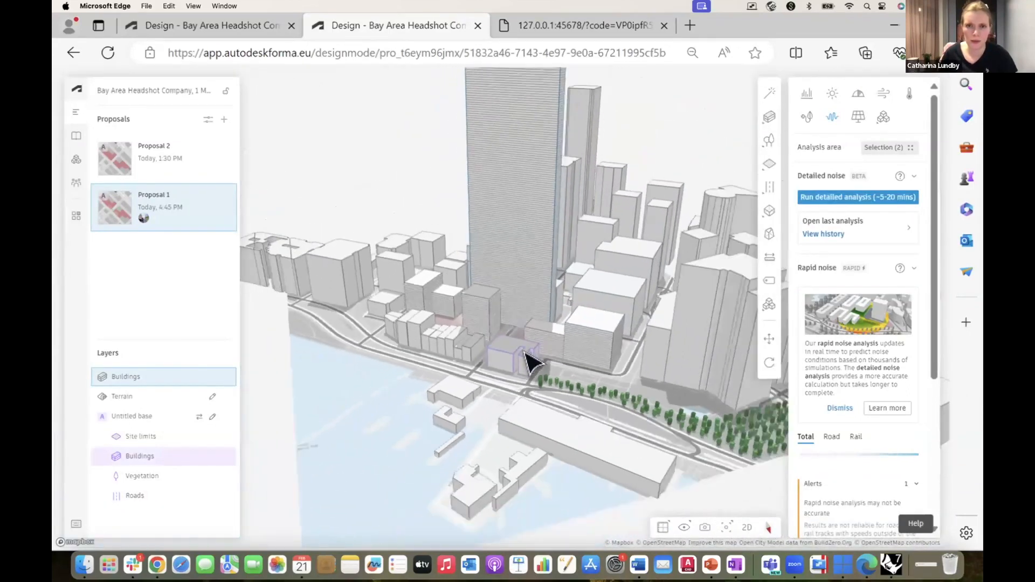
scroll(529, 240, "up", 2)
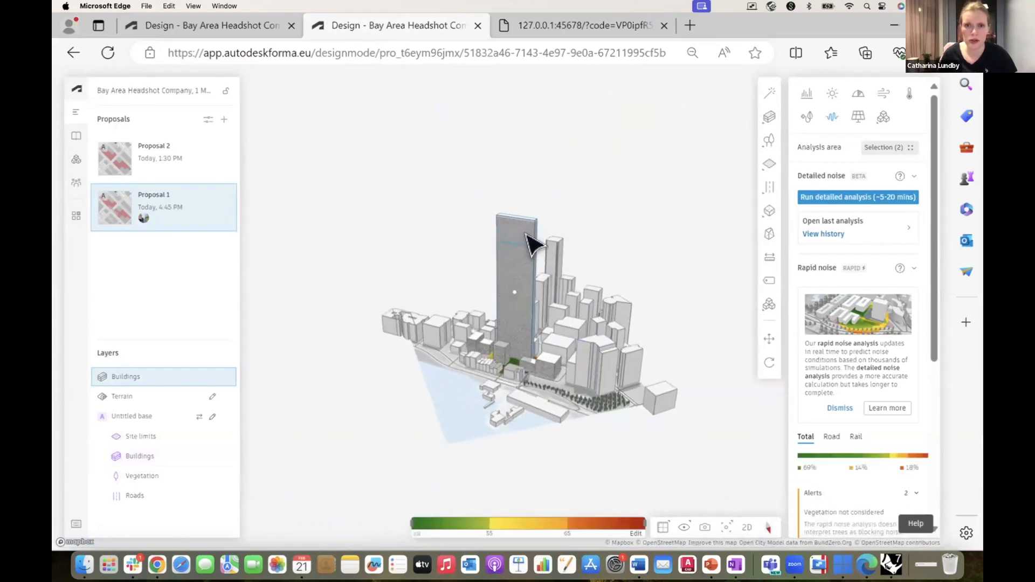
scroll(530, 267, "up", 3)
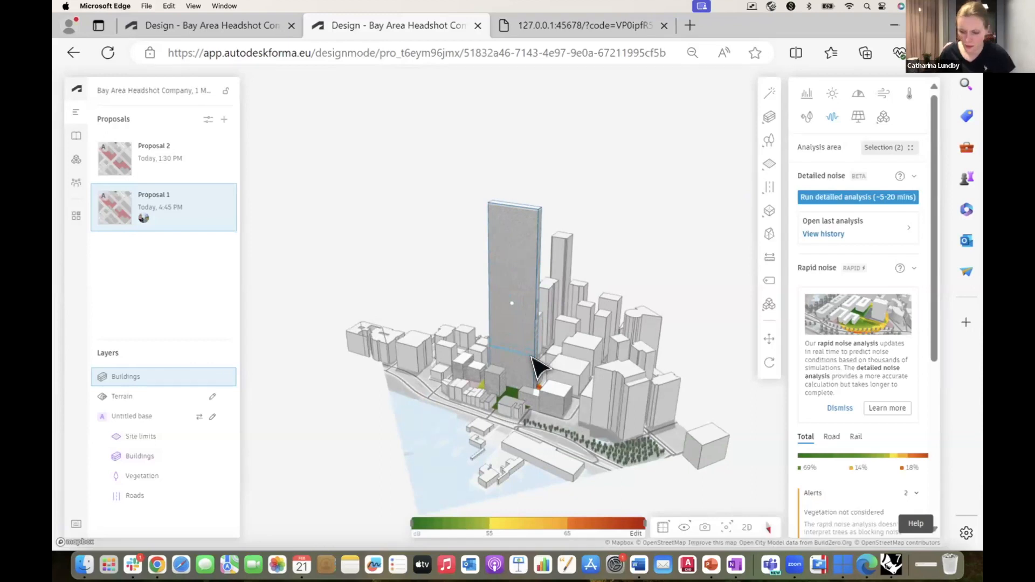
key("Delete")
scroll(497, 371, "up", 5)
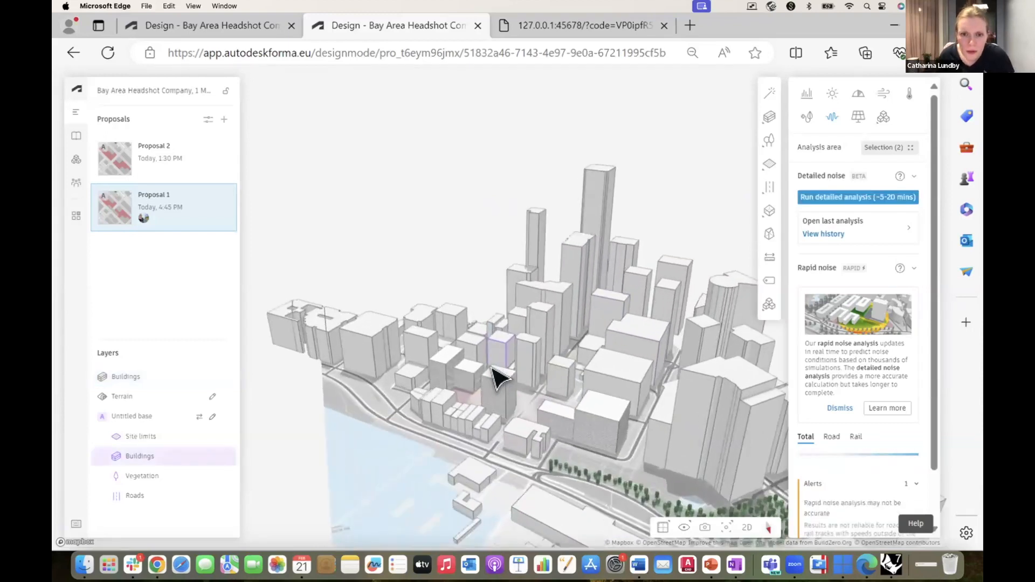
- Draw a narrow rectangular building along the noisy street edge of the residential tower's site as a noise barrier
scroll(496, 371, "up", 5)
left_click_drag(516, 427, 536, 333)
mouse_move(770, 140)
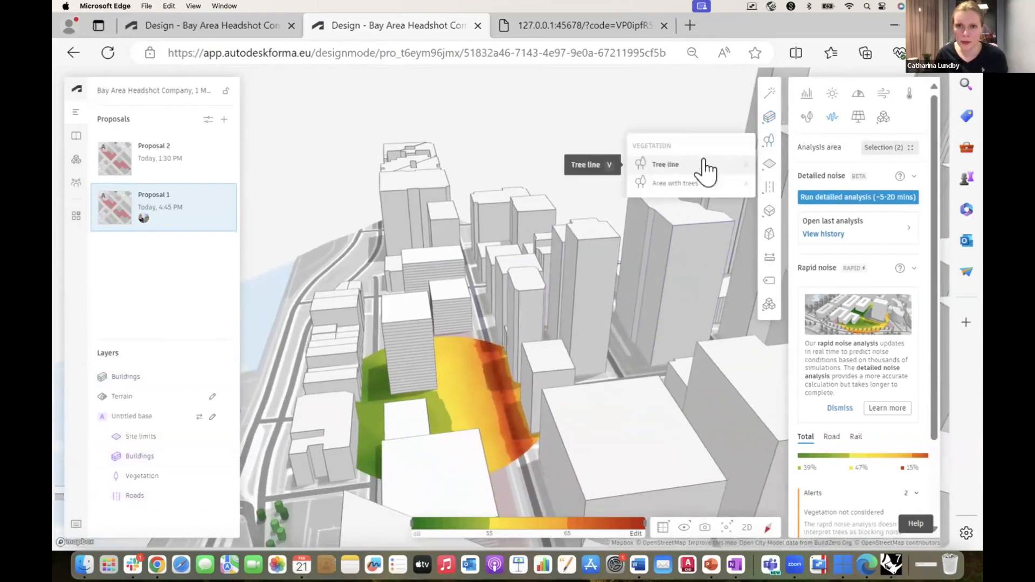
left_click(707, 160)
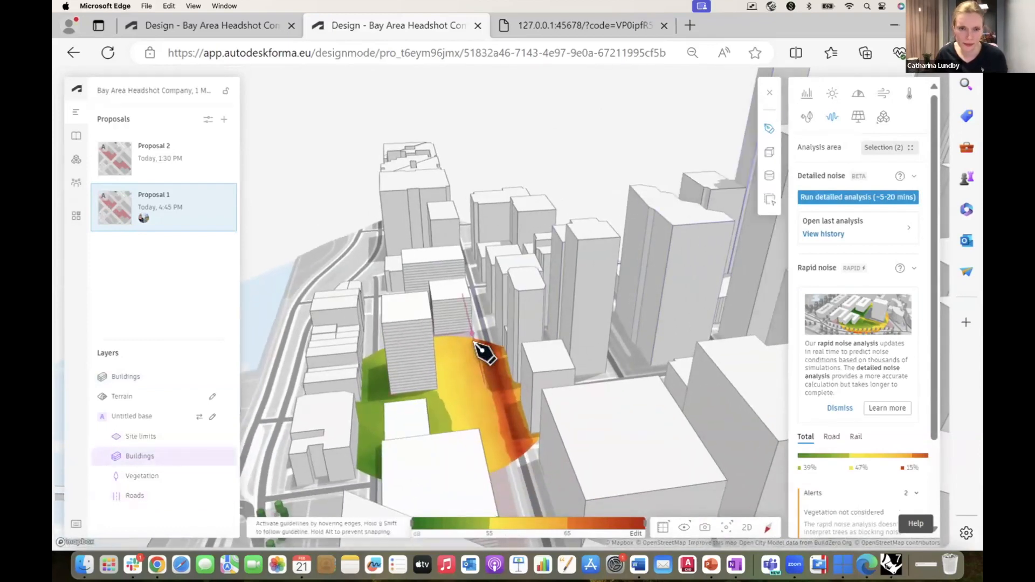
left_click(451, 342)
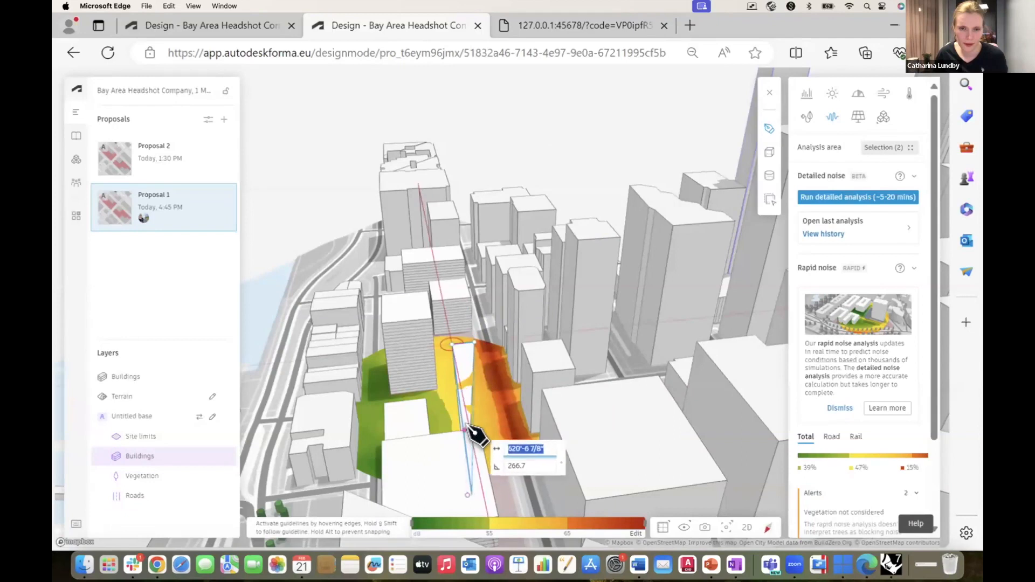
left_click(497, 422)
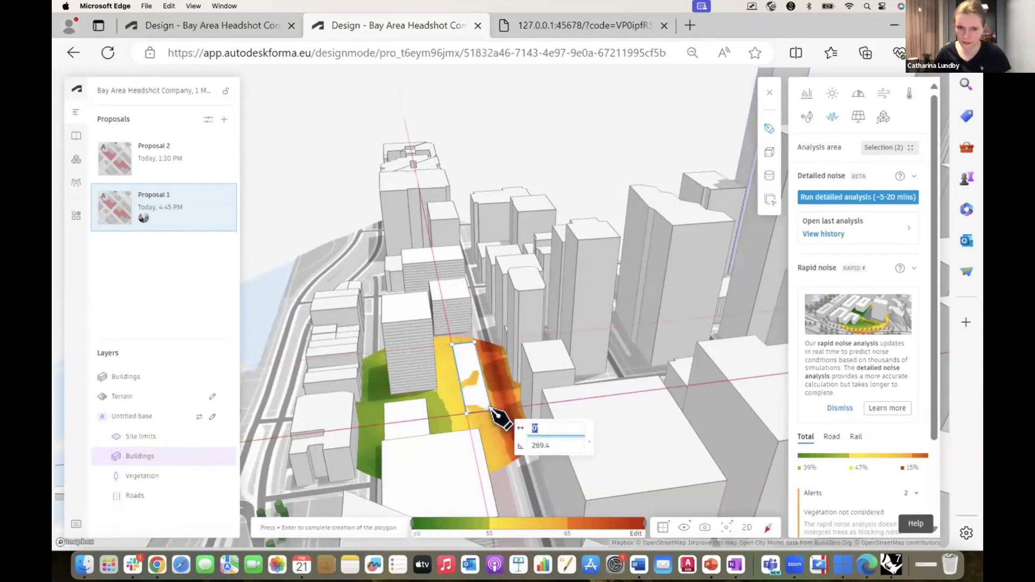
left_click(474, 300)
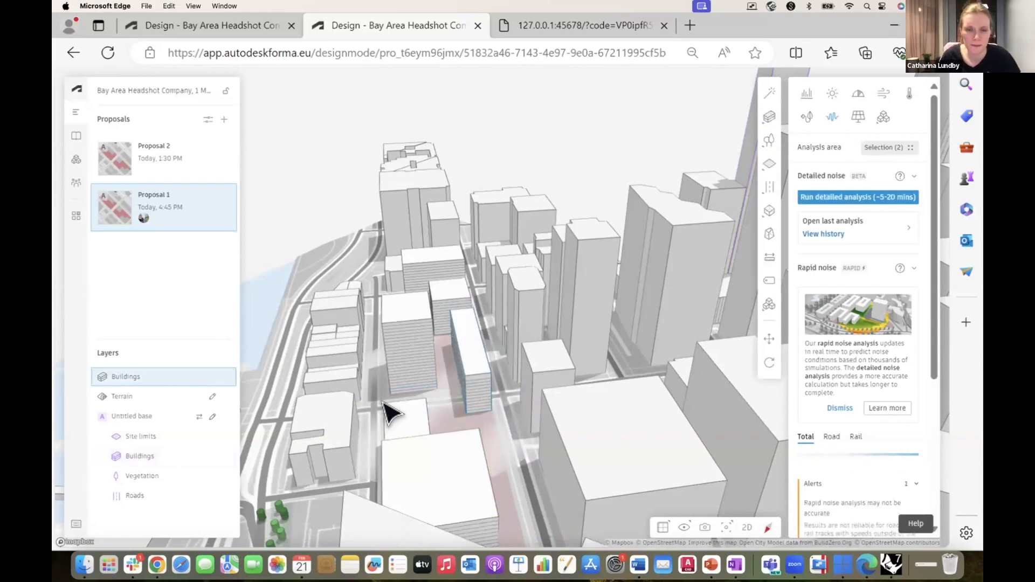
- Examine the rapid noise result around the new barrier building and delete that building
scroll(446, 412, "up", 2)
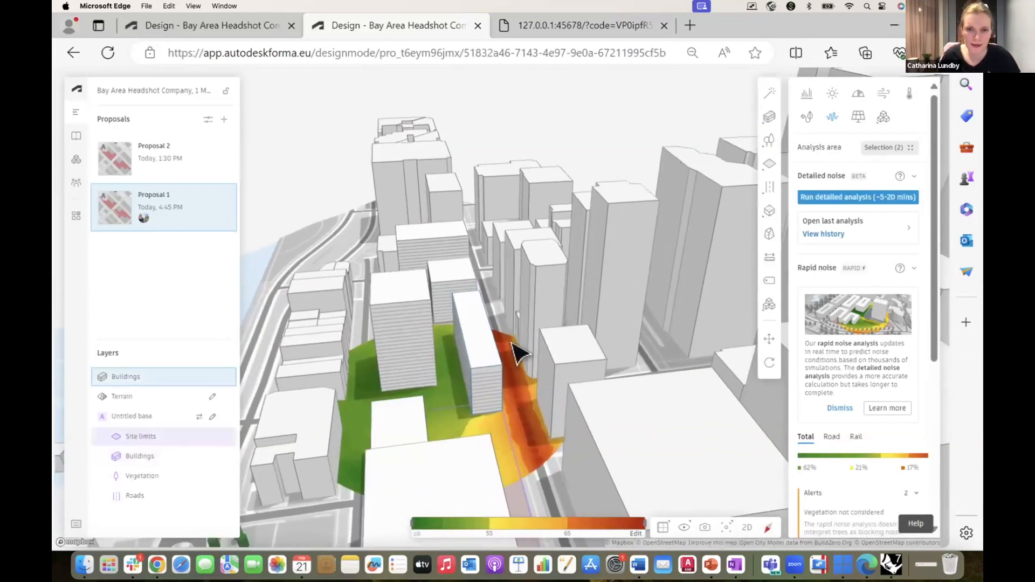
right_click_drag(411, 378, 536, 360)
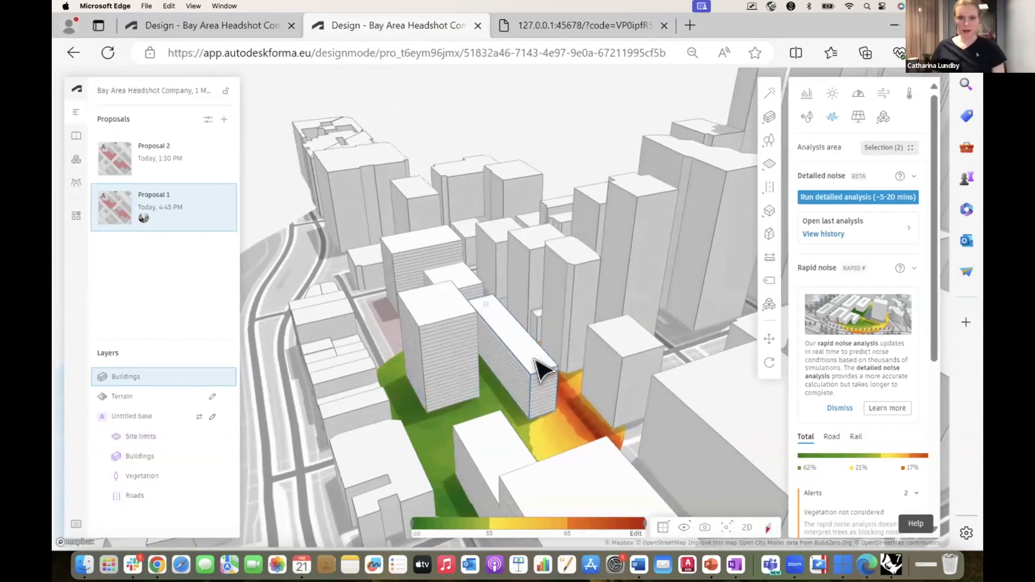
key("Delete")
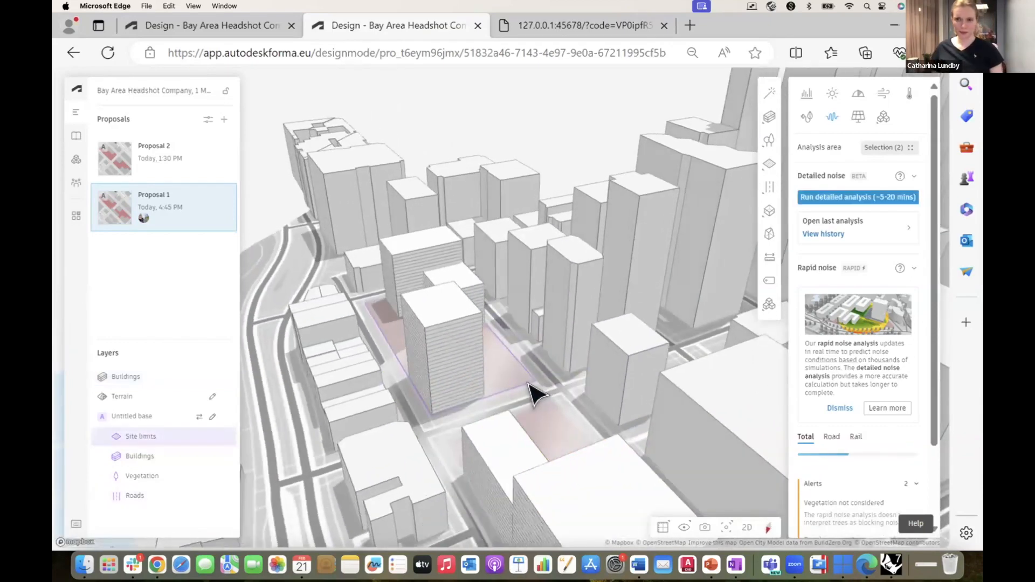
- Check the noise analysis history and display the area metrics for the buildings on both sites
left_click(814, 246)
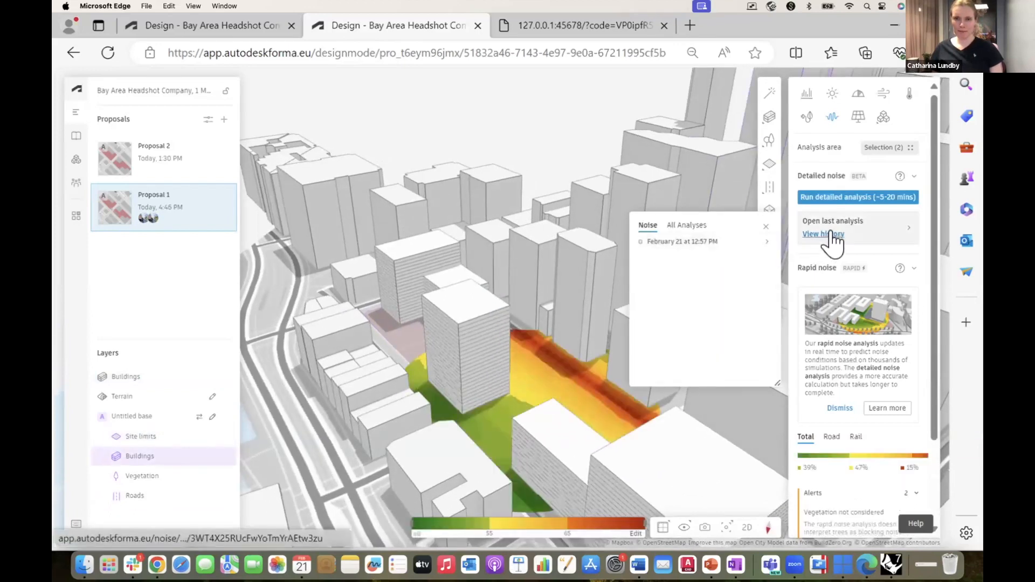
left_click(807, 95)
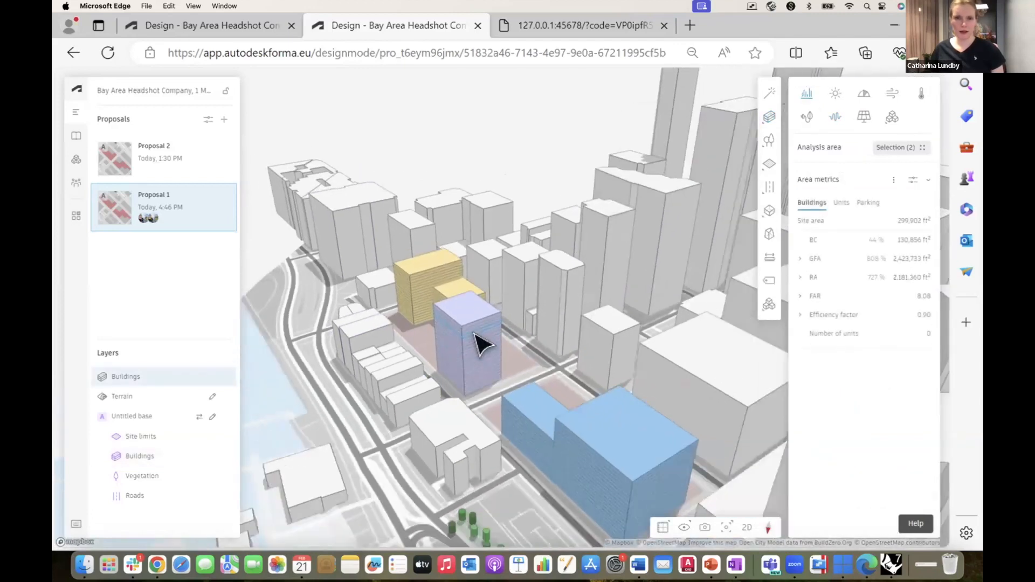
scroll(474, 334, "down", 3)
right_click_drag(360, 407, 370, 408)
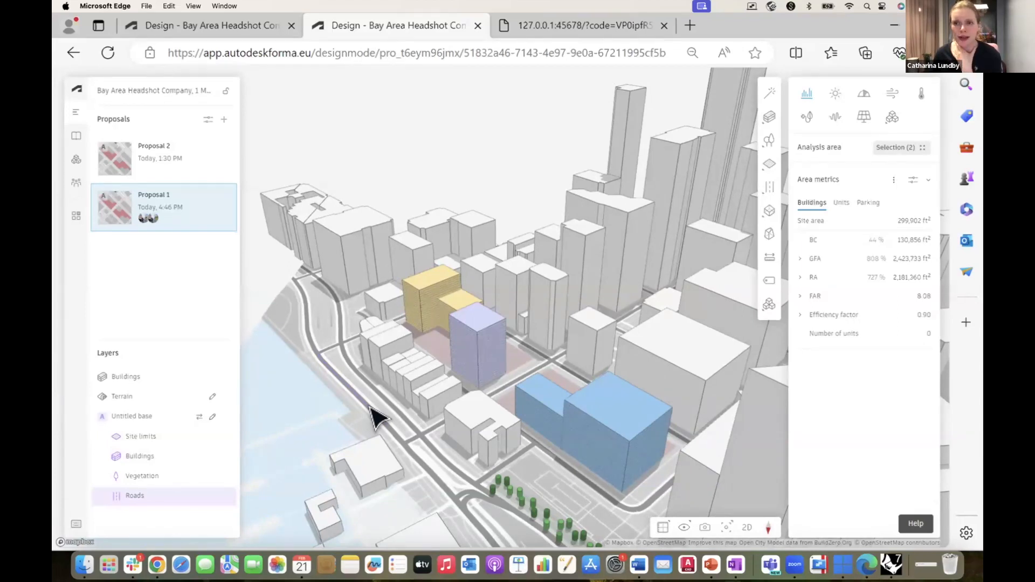
- Compare Proposal 1's saved sun hours, noise, microclimate and wind analyses side by side, viewing the courtyard from above
left_click(73, 222)
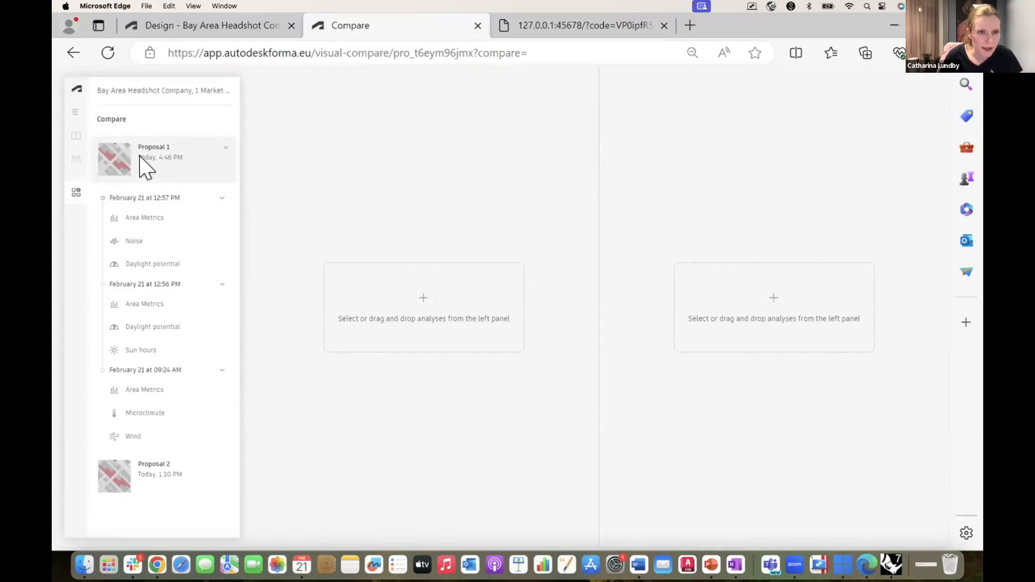
left_click(165, 353)
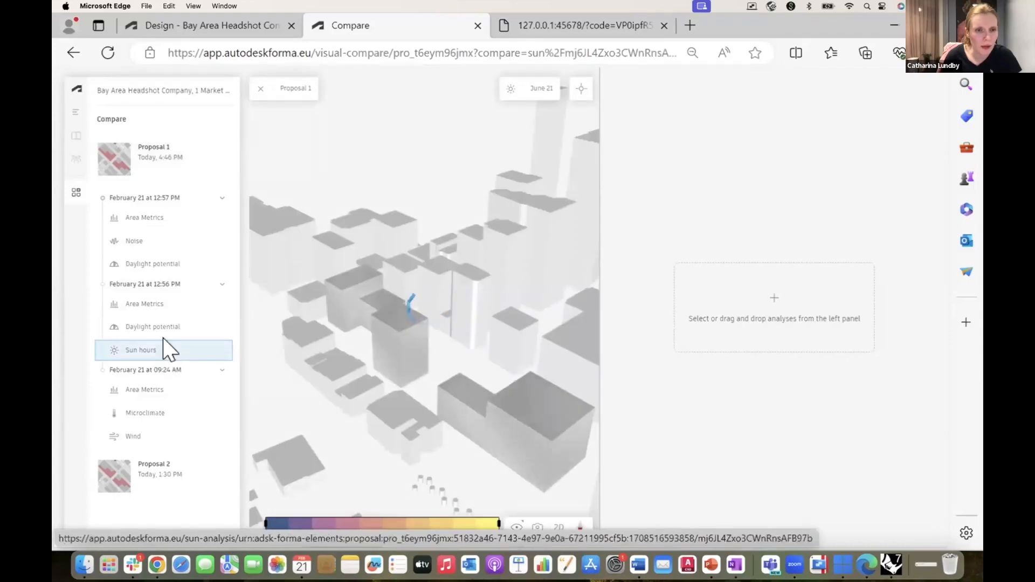
left_click(149, 241)
left_click(141, 414)
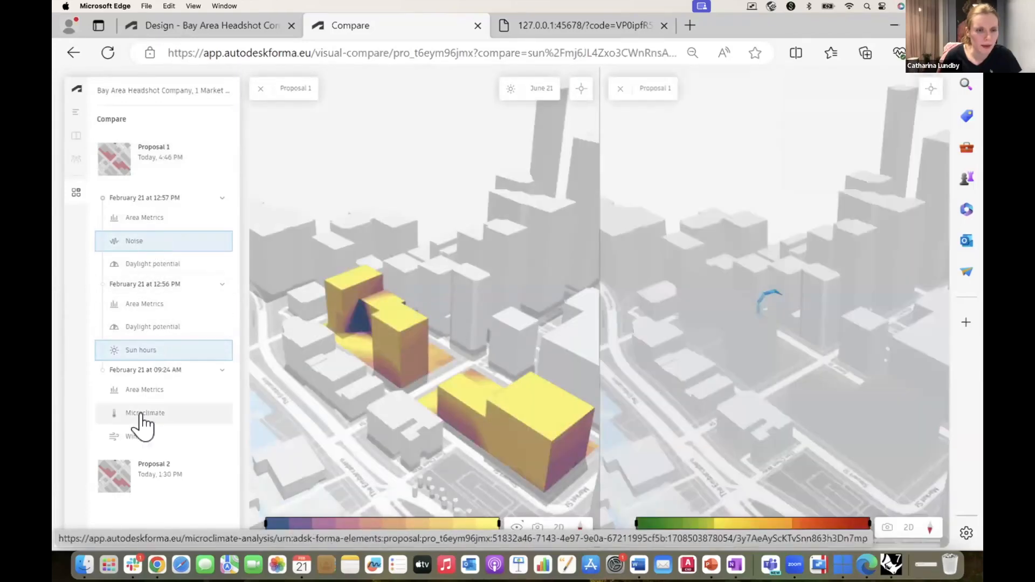
left_click(139, 437)
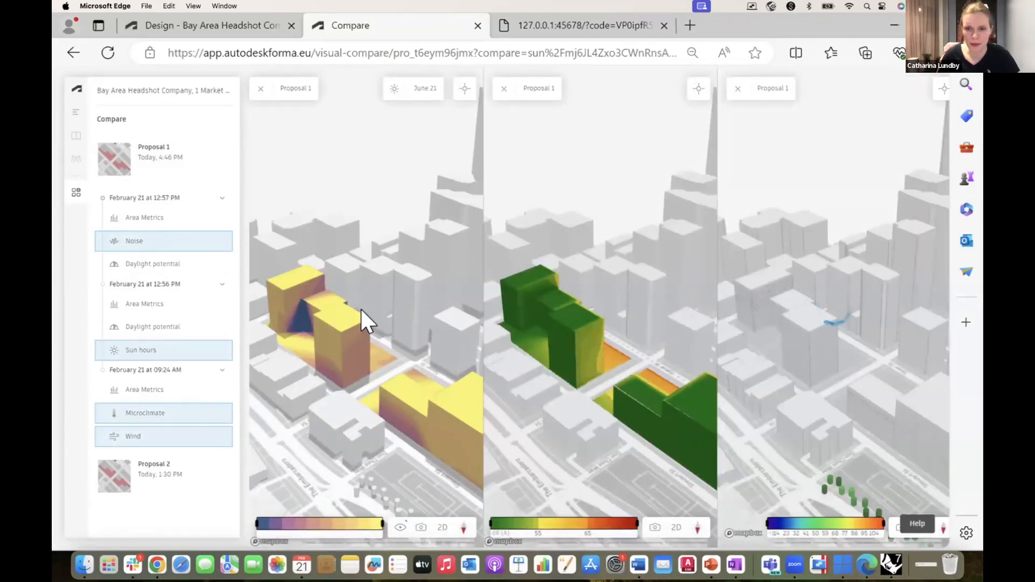
scroll(360, 306, "down", 5)
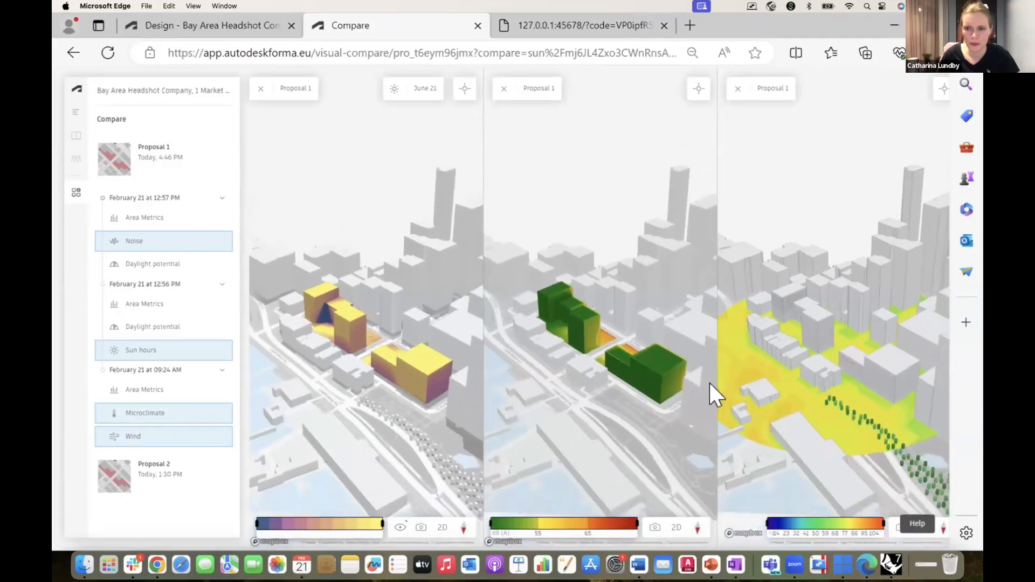
right_click_drag(644, 385, 584, 279)
scroll(584, 280, "up", 3)
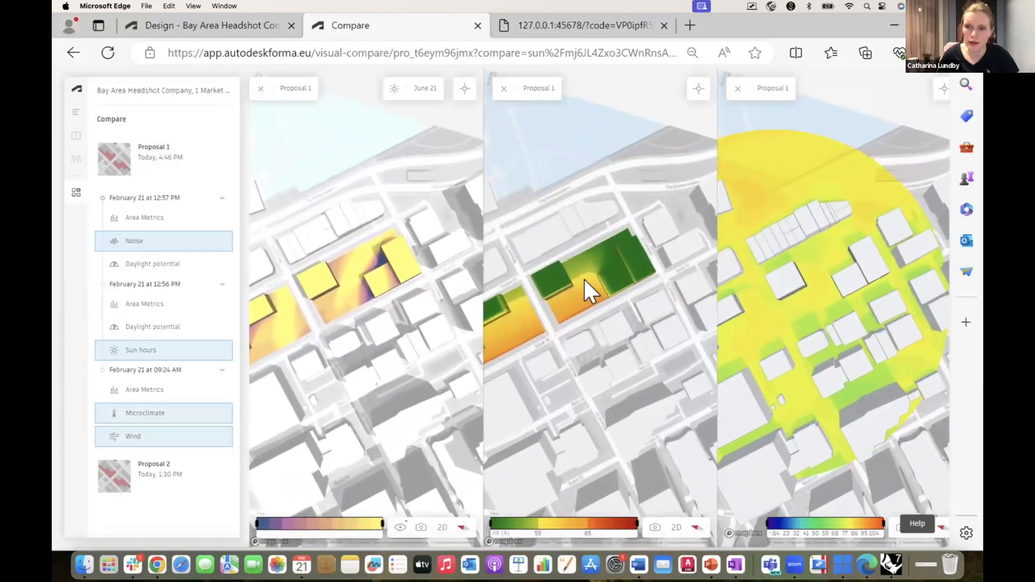
scroll(584, 279, "up", 3)
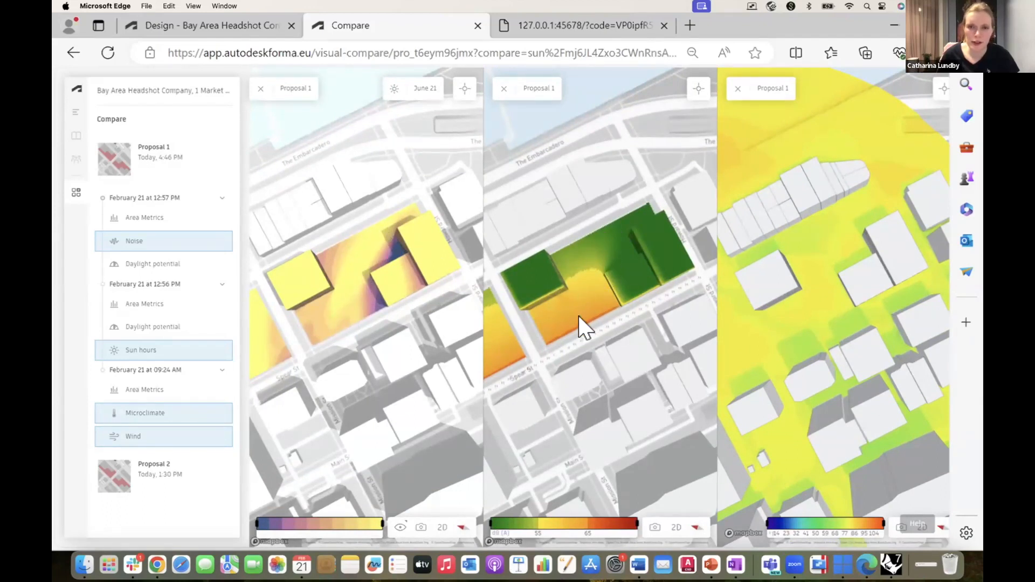
- Probe the same courtyard point for sun hours, noise and temperature across the comparison views, and inspect the buildings from a tilted angle
left_click(943, 89)
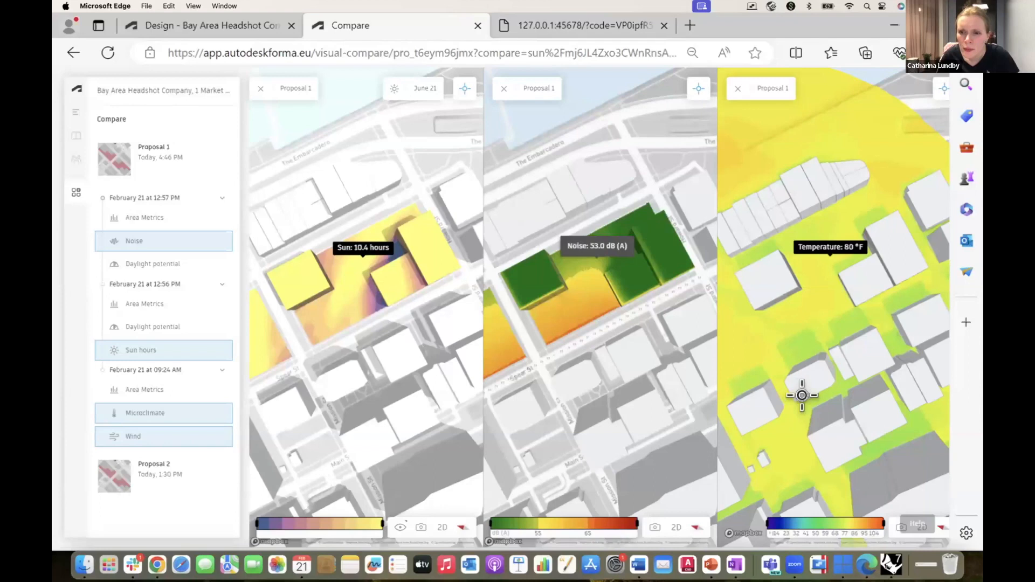
scroll(786, 357, "down", 1)
scroll(784, 357, "up", 1)
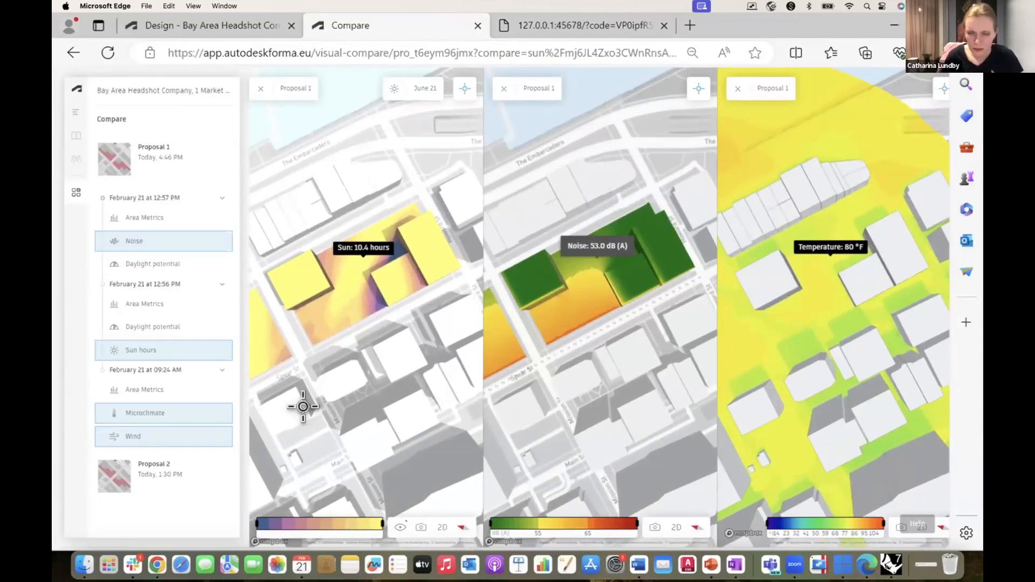
left_click_drag(317, 377, 310, 466)
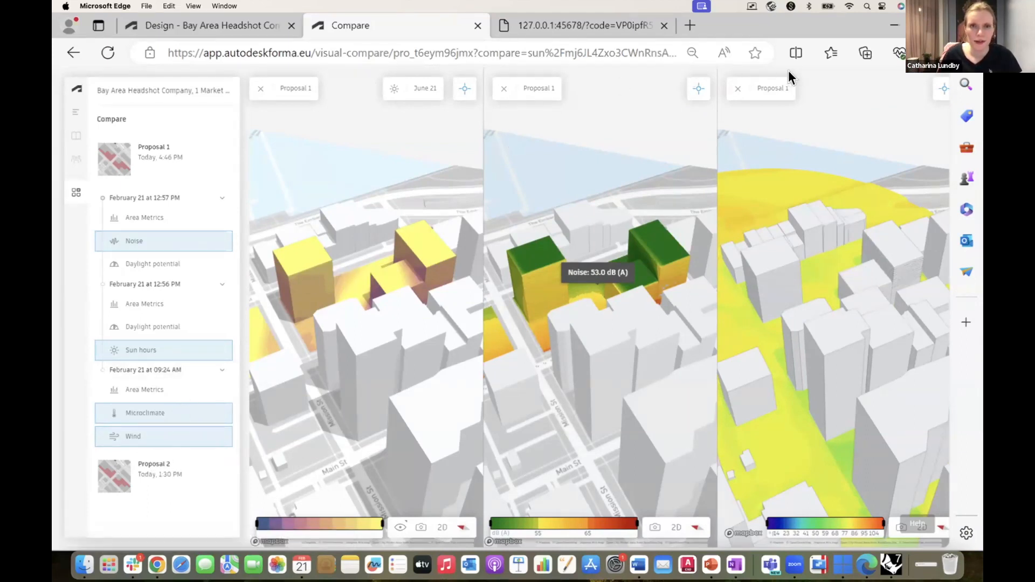
- Return to Proposal 1 in design mode and view the coloured buildings on both sites from the waterfront side
left_click(74, 115)
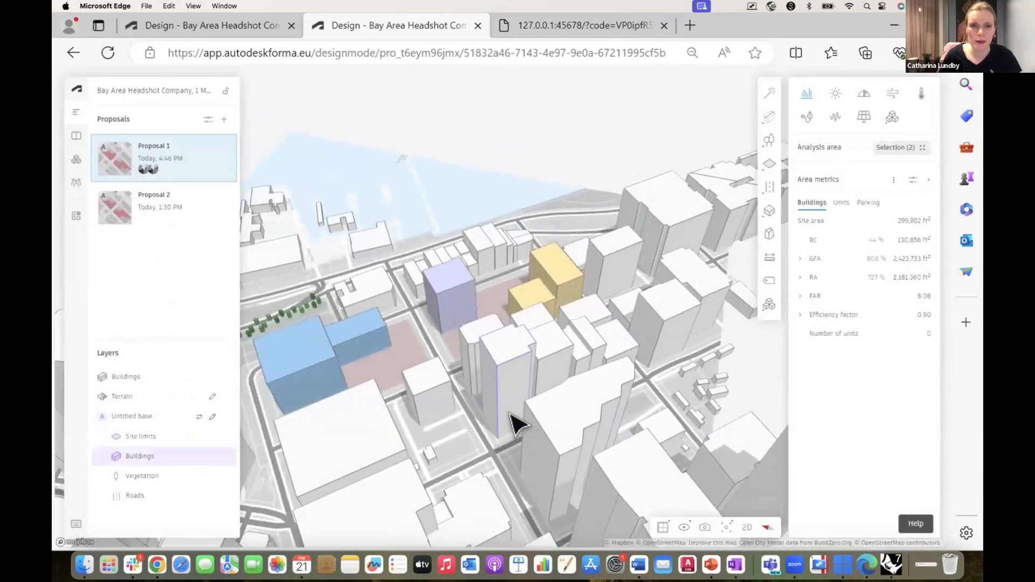
left_click_drag(515, 424, 555, 410)
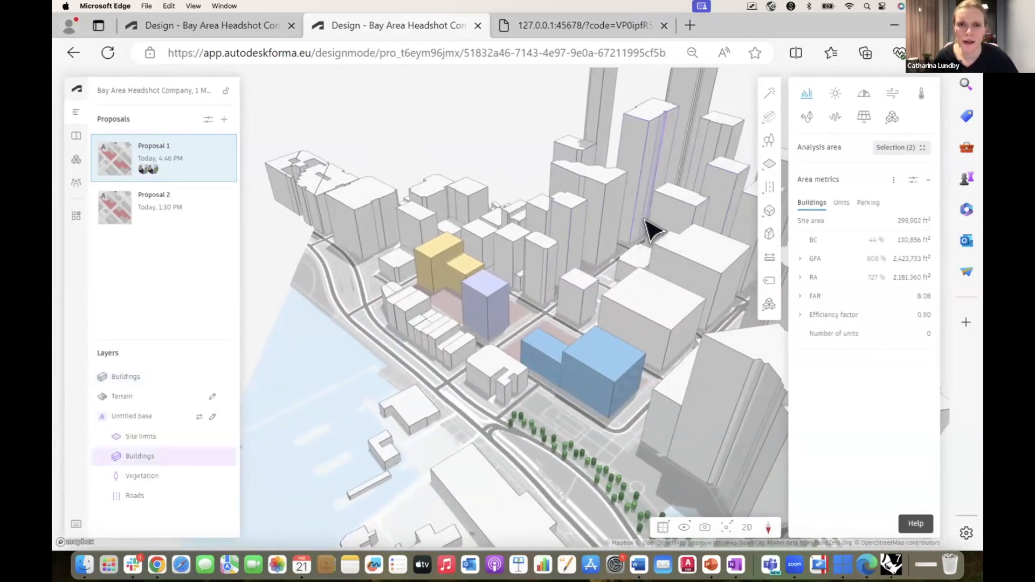
left_click_drag(654, 227, 619, 192)
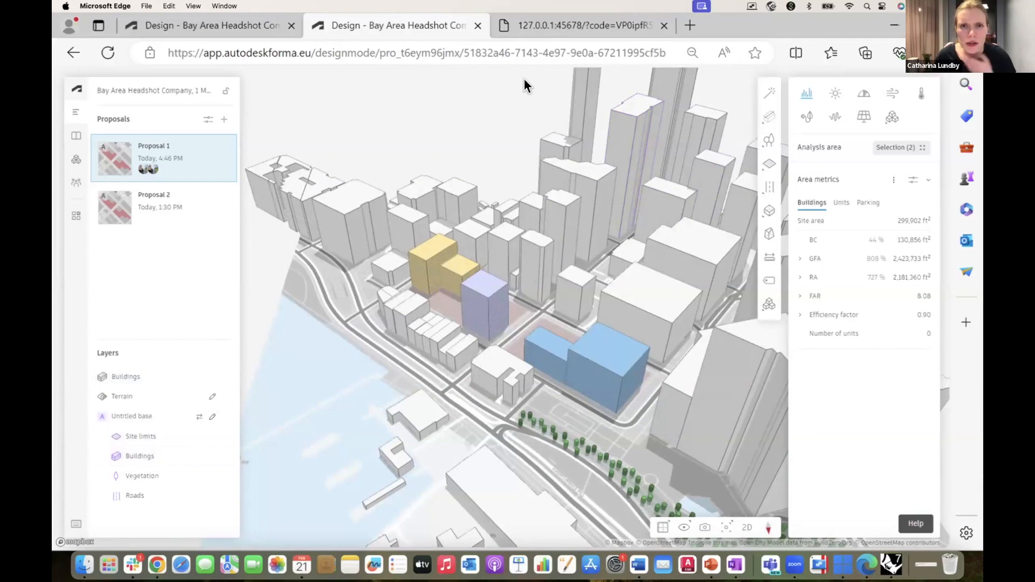
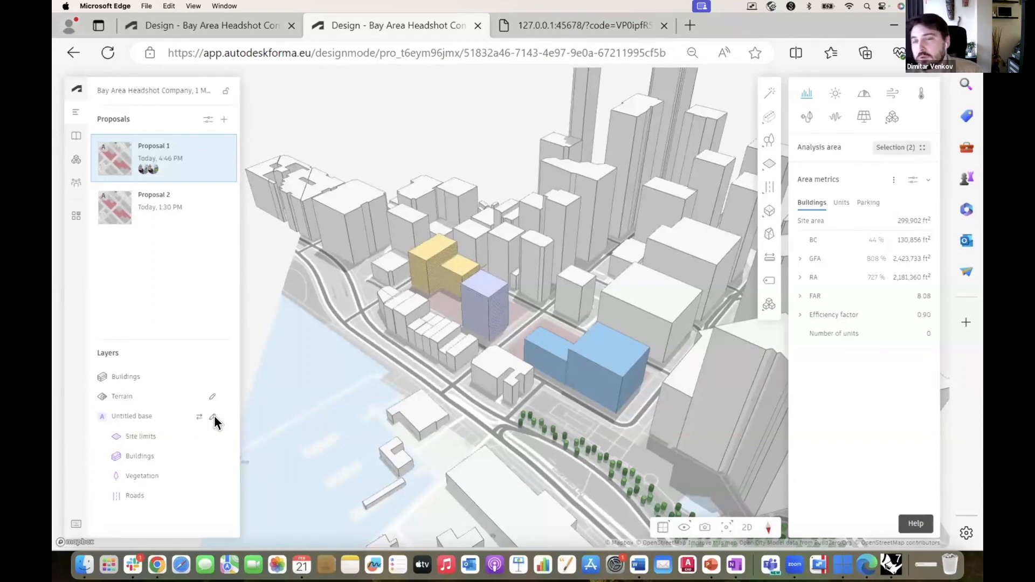
mouse_move(759, 120)
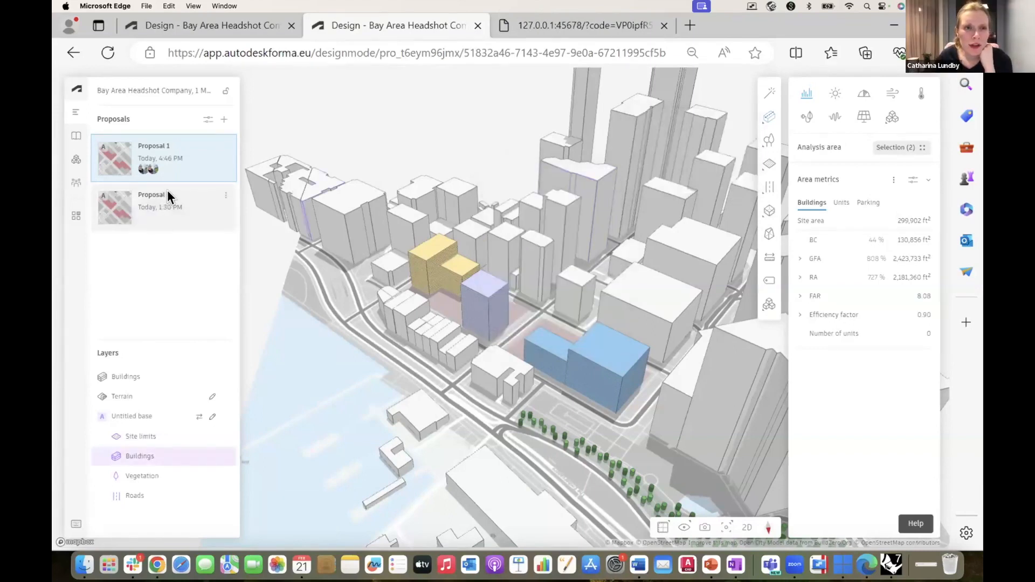
- Switch to Rhino, try the Generic category for the Commercial layer, restore Buildings, and open the layer's Forma function options
left_click(898, 566)
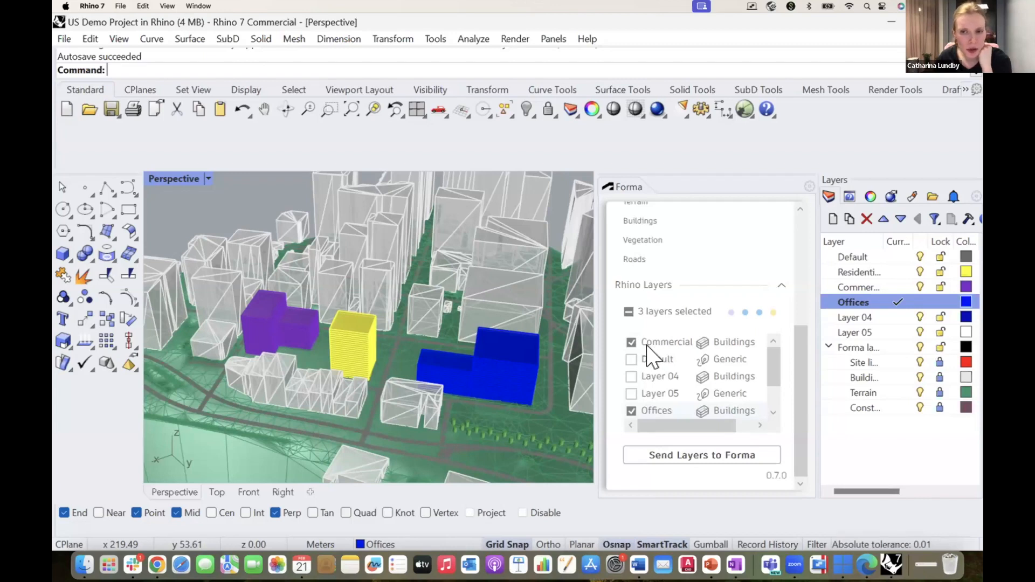
left_click_drag(698, 426, 736, 427)
left_click(703, 342)
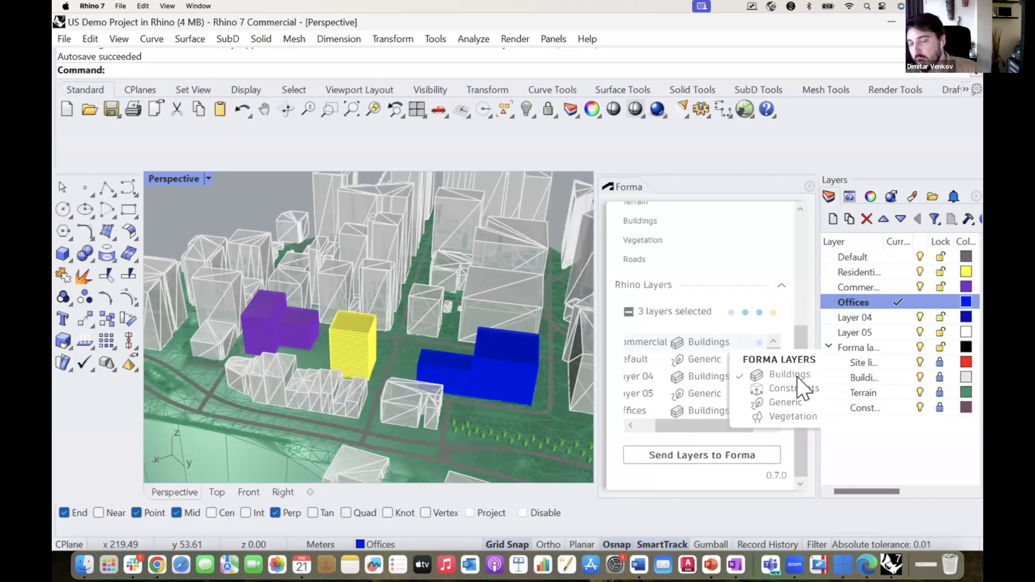
left_click(786, 402)
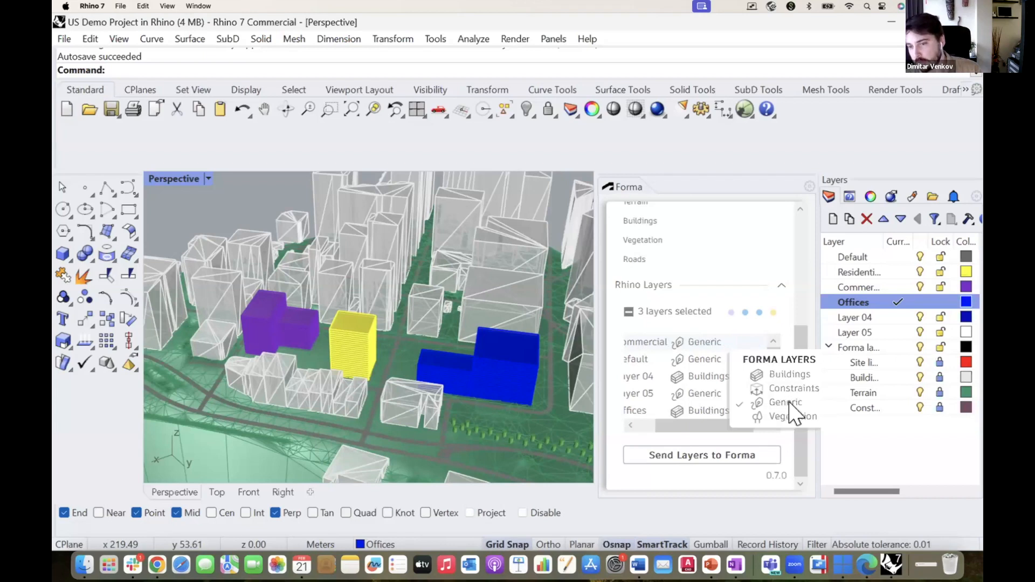
left_click(701, 343)
left_click(786, 372)
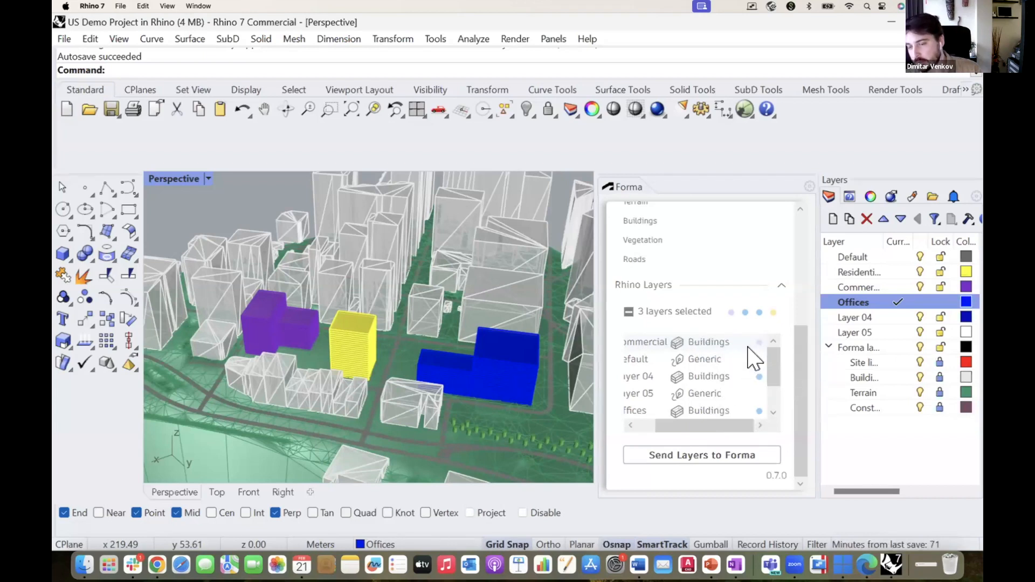
left_click(760, 343)
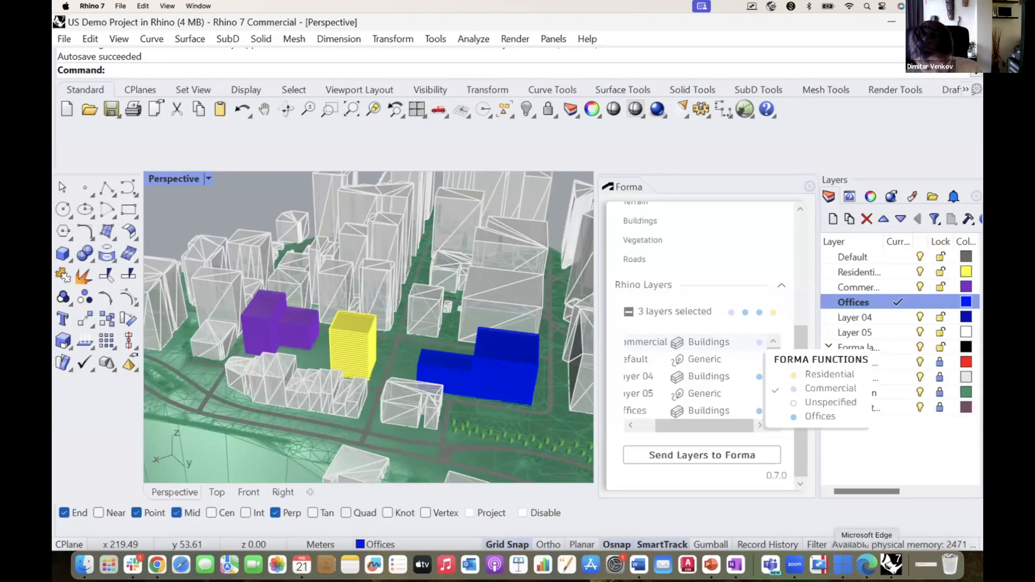
- Switch back to Forma in Edge, view the proposal from the waterfront, and browse the catalogue of available extensions
left_click(866, 564)
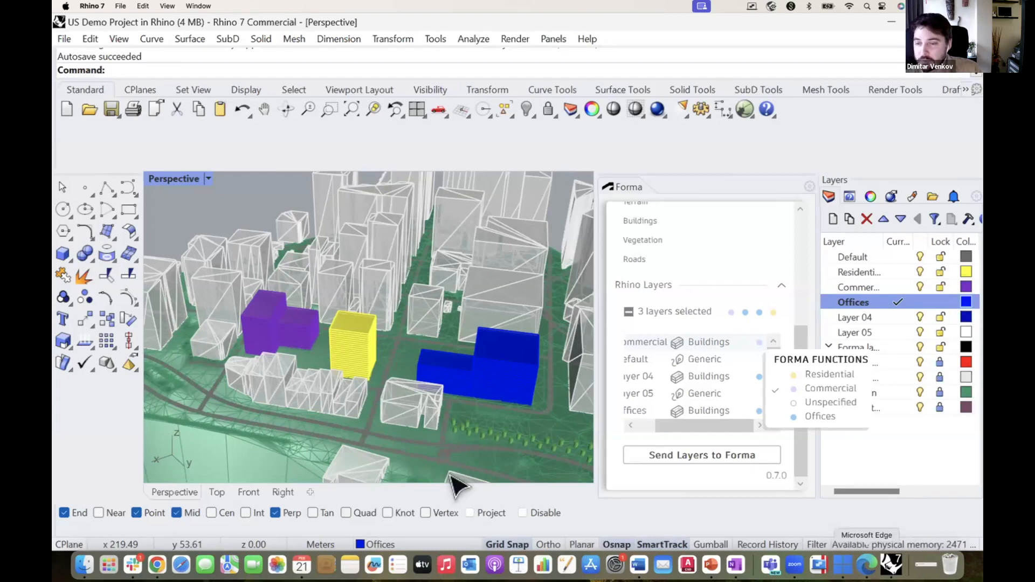
right_click_drag(359, 406, 418, 353)
scroll(433, 327, "up", 2)
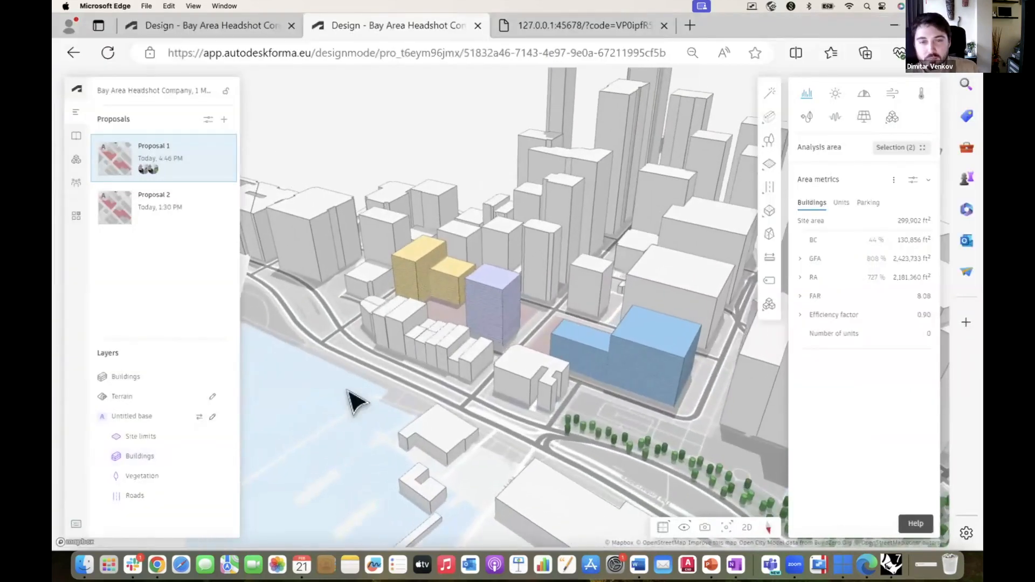
left_click_drag(347, 391, 311, 409)
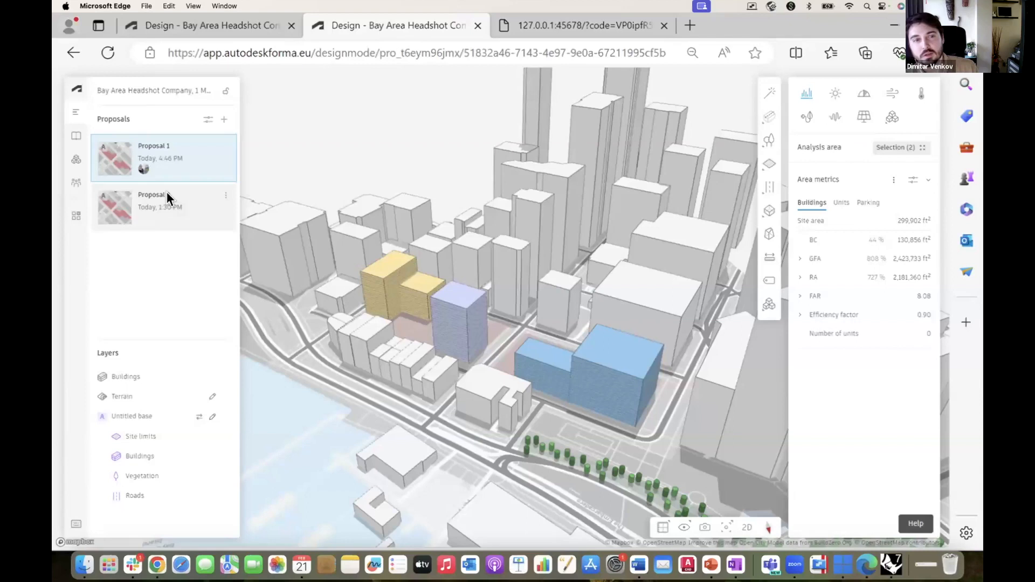
left_click(76, 161)
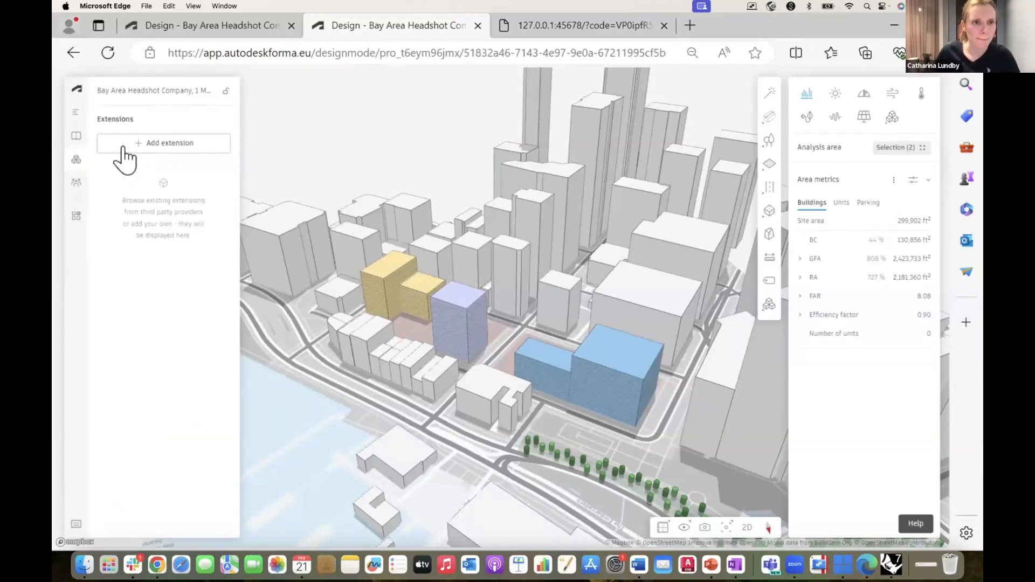
left_click(138, 145)
scroll(490, 370, "down", 10)
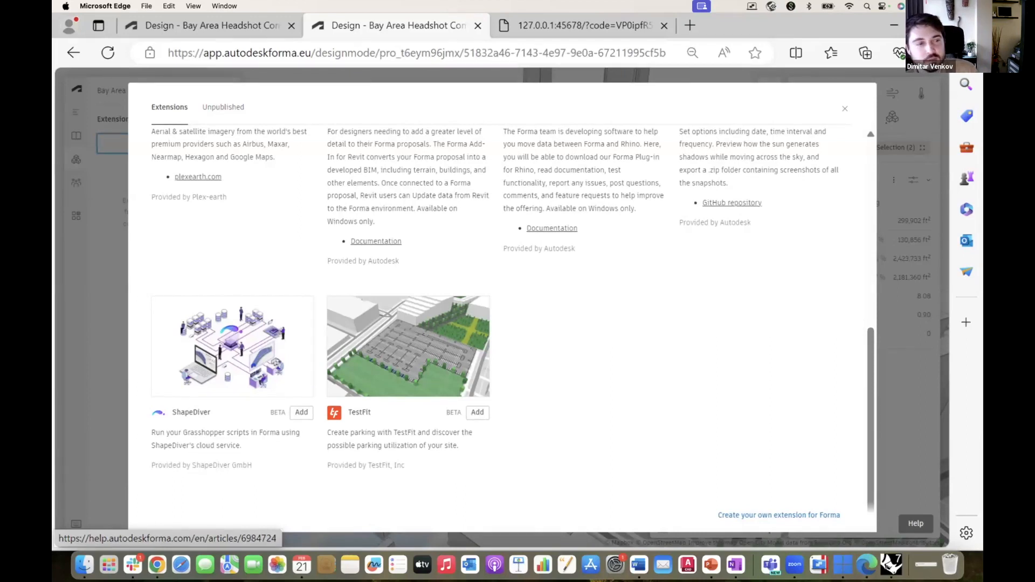
- Check the Forma categories and functions assigned to the layers in Rhino, and return to Forma in Edge
left_click(892, 565)
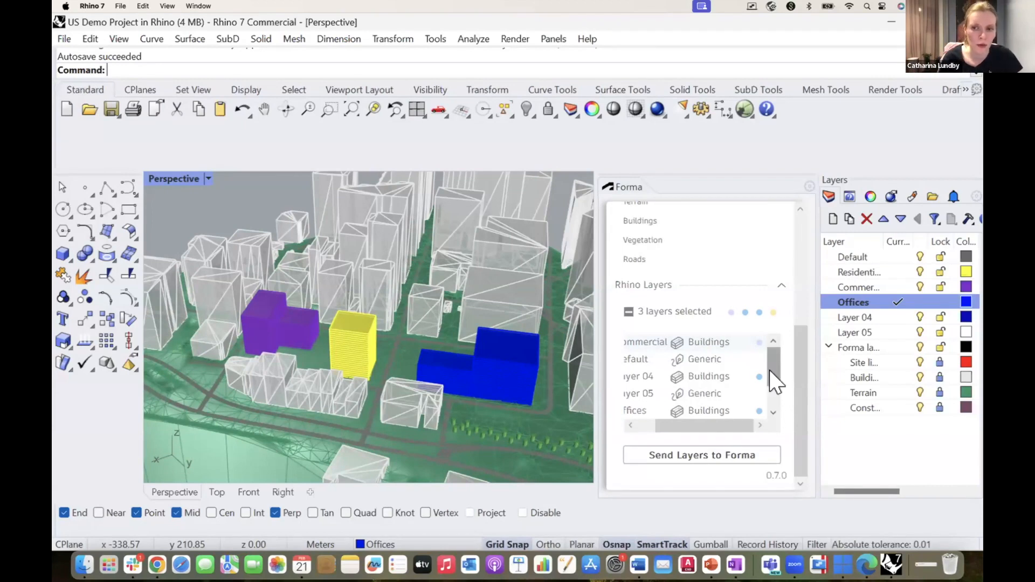
left_click_drag(803, 388, 798, 469)
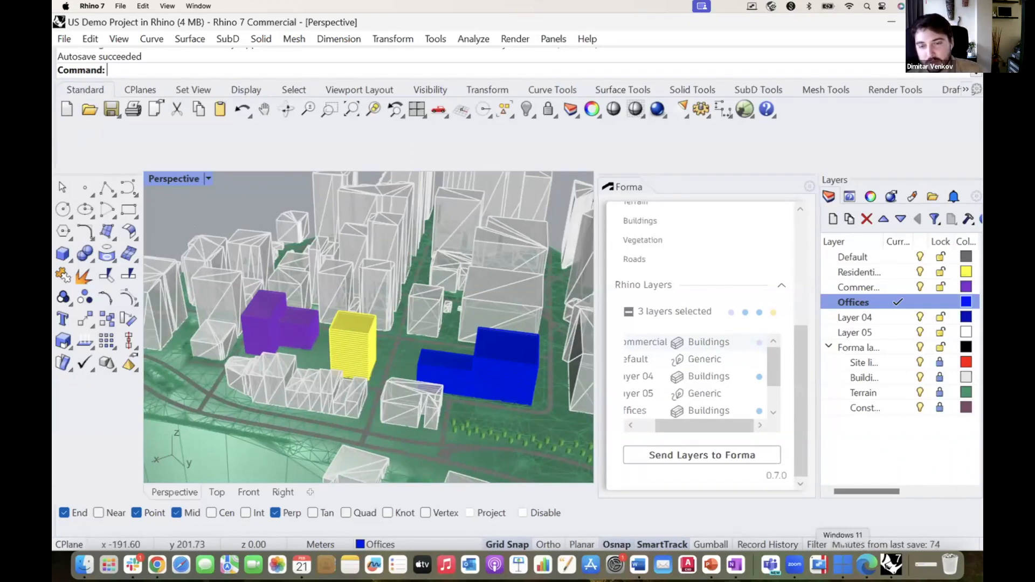
left_click(867, 565)
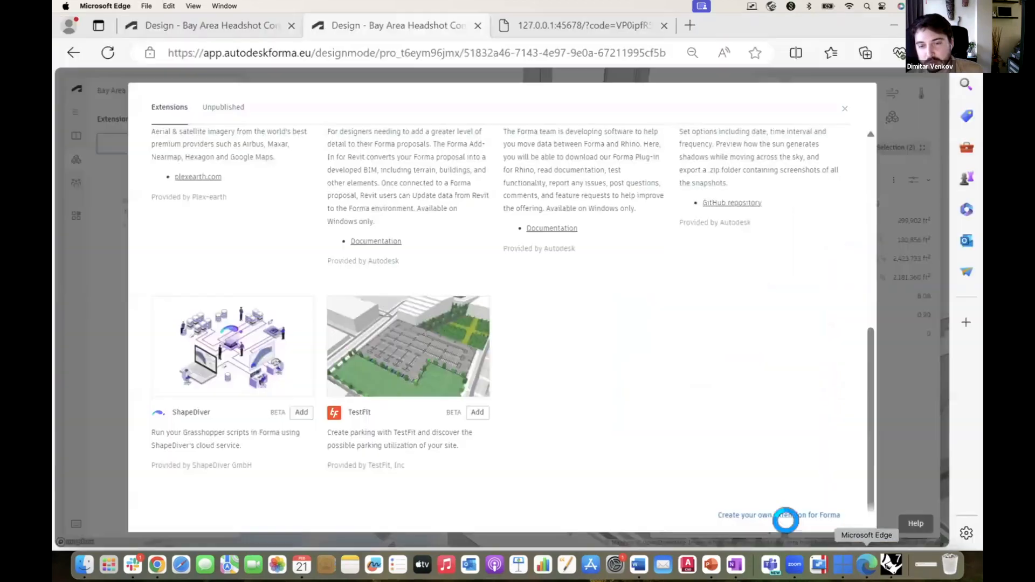
- Close the extension catalogue and expand the GFA metric to break the floor area down by building function
left_click(848, 116)
scroll(612, 432, "up", 5)
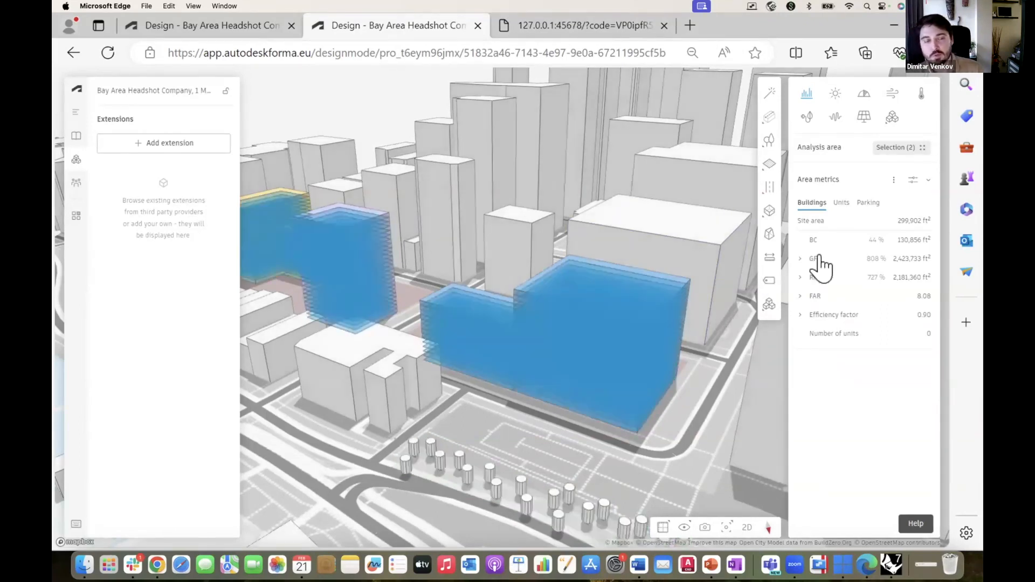
left_click(802, 259)
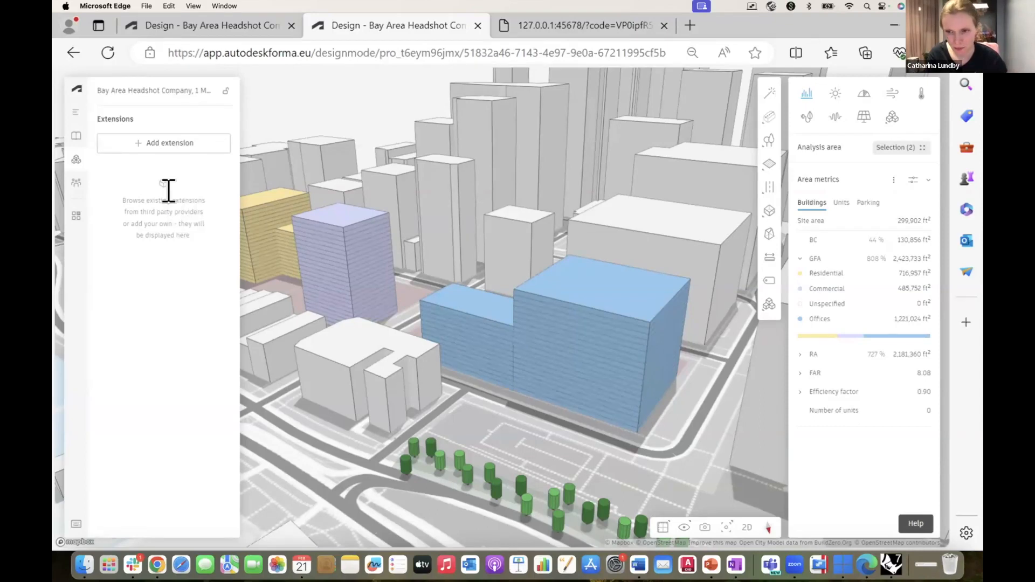
- Look through the Forma help and support options, close them, and view both sites' buildings from the waterfront
left_click(918, 527)
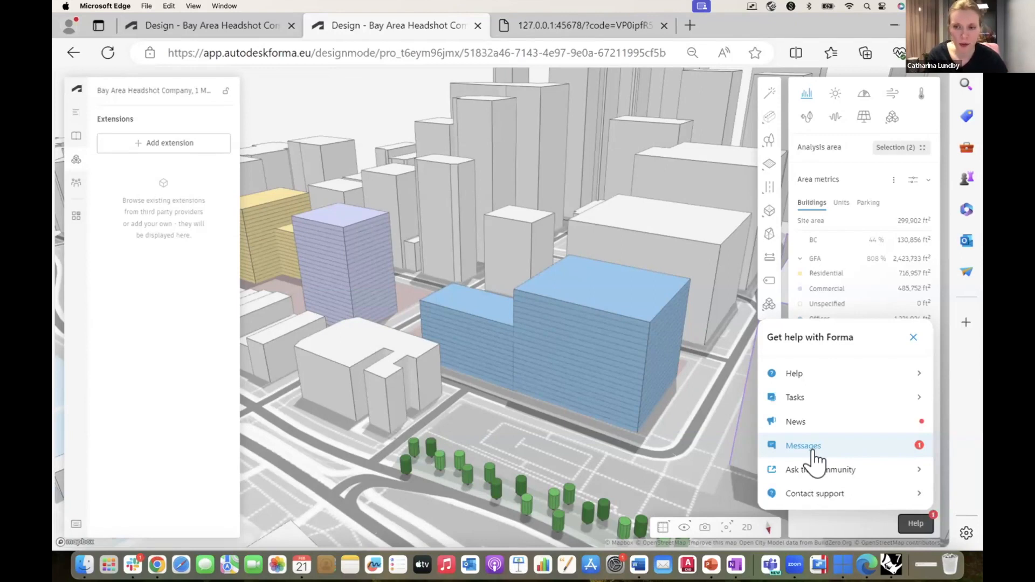
left_click(913, 338)
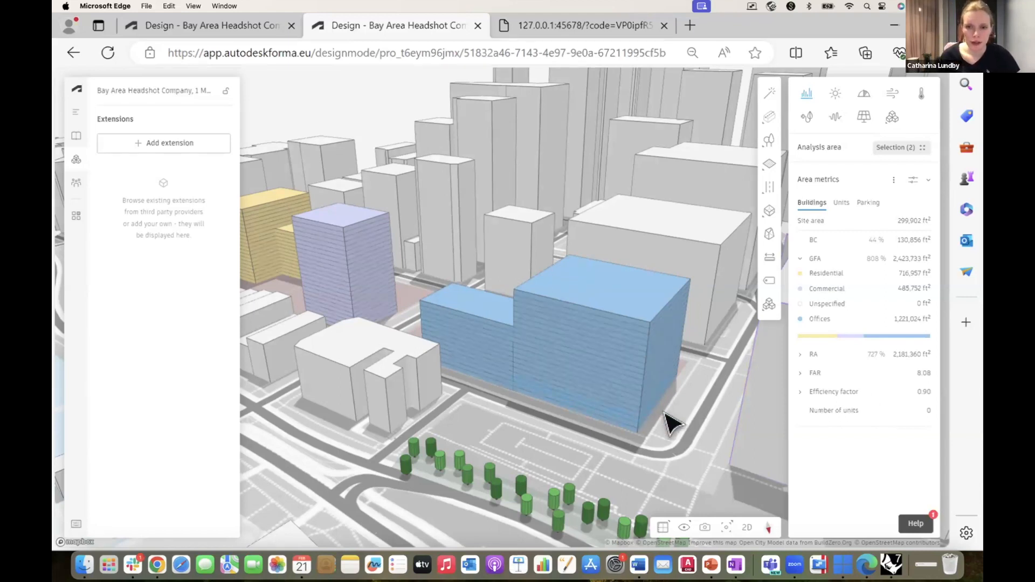
scroll(670, 423, "down", 2)
scroll(668, 425, "down", 2)
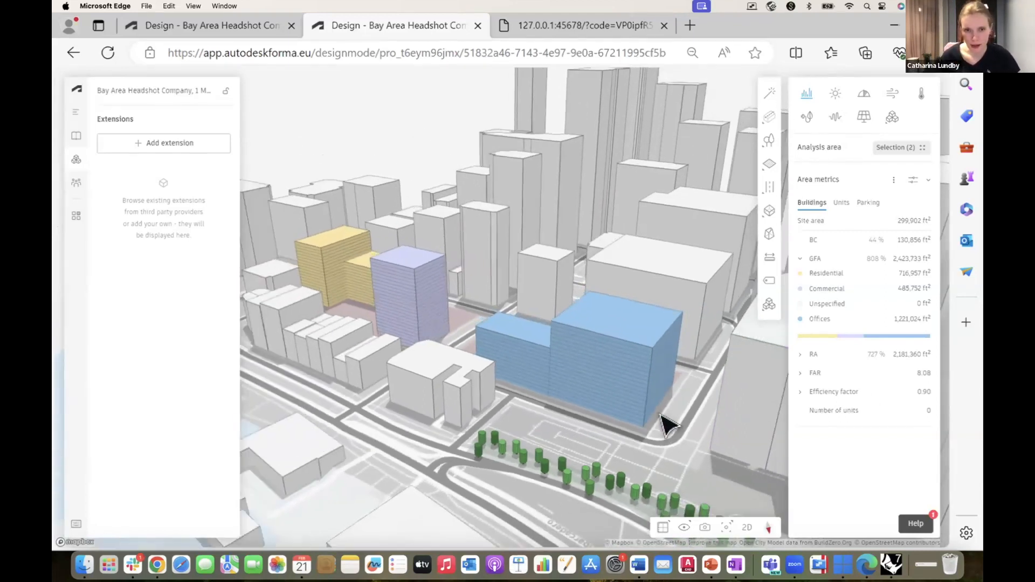
right_click_drag(543, 431, 567, 435)
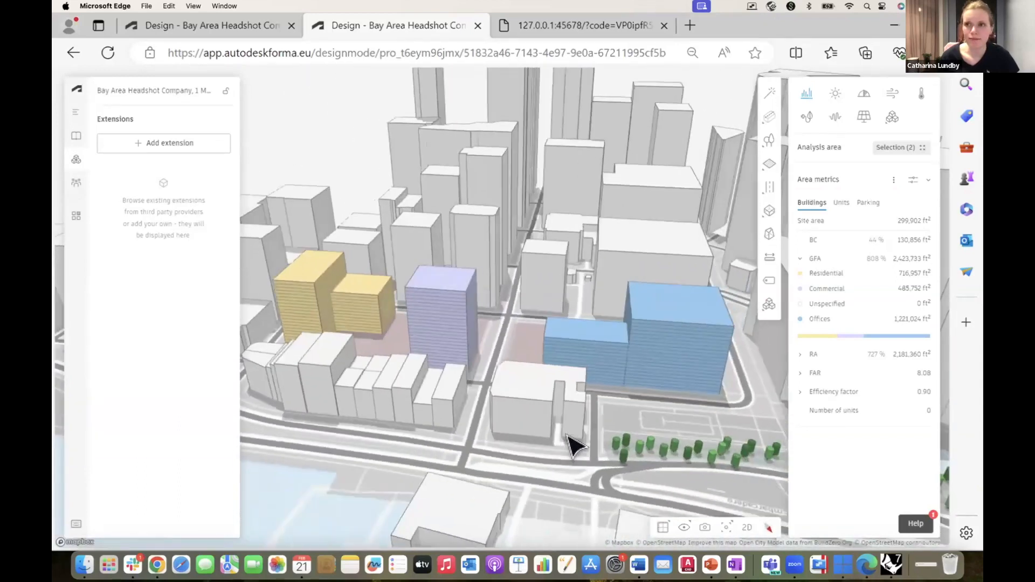